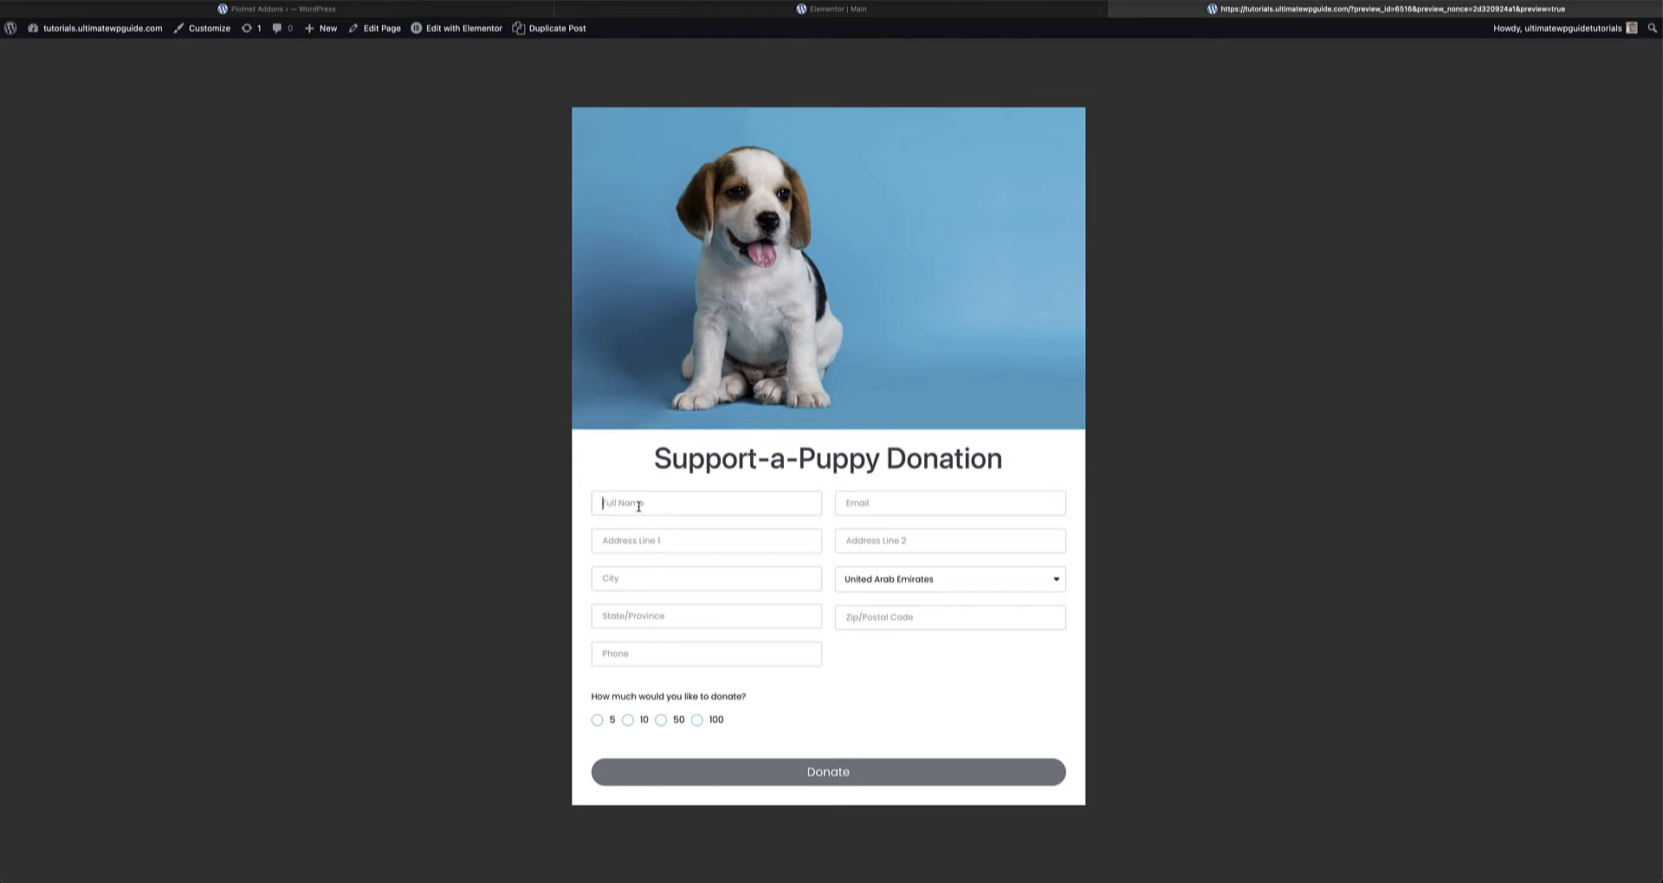
# Fill the first form fields with a test full name, 'Test', 'Dubai', 'Dubai' and a test phone number
pyautogui.write('John Doe')
pyautogui.press('Tab')
pyautogui.write('Test')
pyautogui.press('Tab')
pyautogui.write('Dubai')
pyautogui.press('Tab')
pyautogui.write('Dubai')
pyautogui.press('Tab')
pyautogui.write('050123457')
# Enter a test e-mail address, 'test', and zip/postal code 00000
pyautogui.press('Tab')
pyautogui.write('john@example')
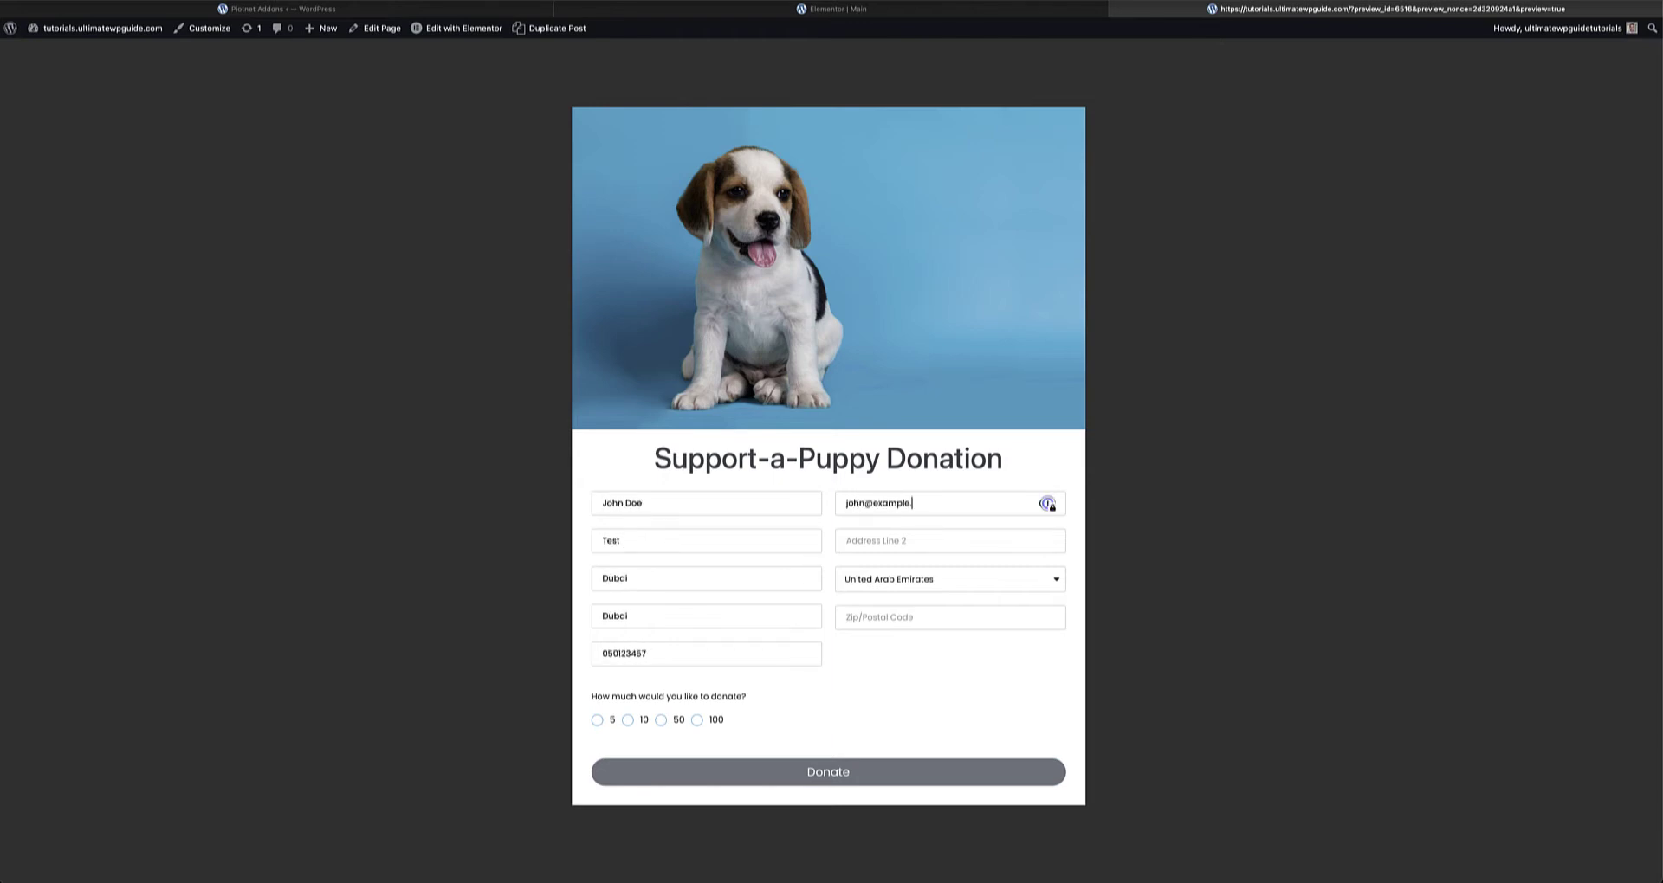
pyautogui.write('.com')
pyautogui.press('Tab')
pyautogui.write('test')
pyautogui.click(875, 625)
pyautogui.write('00000')
# Choose 100 as the donation amount
pyautogui.click(598, 724)
pyautogui.click(629, 726)
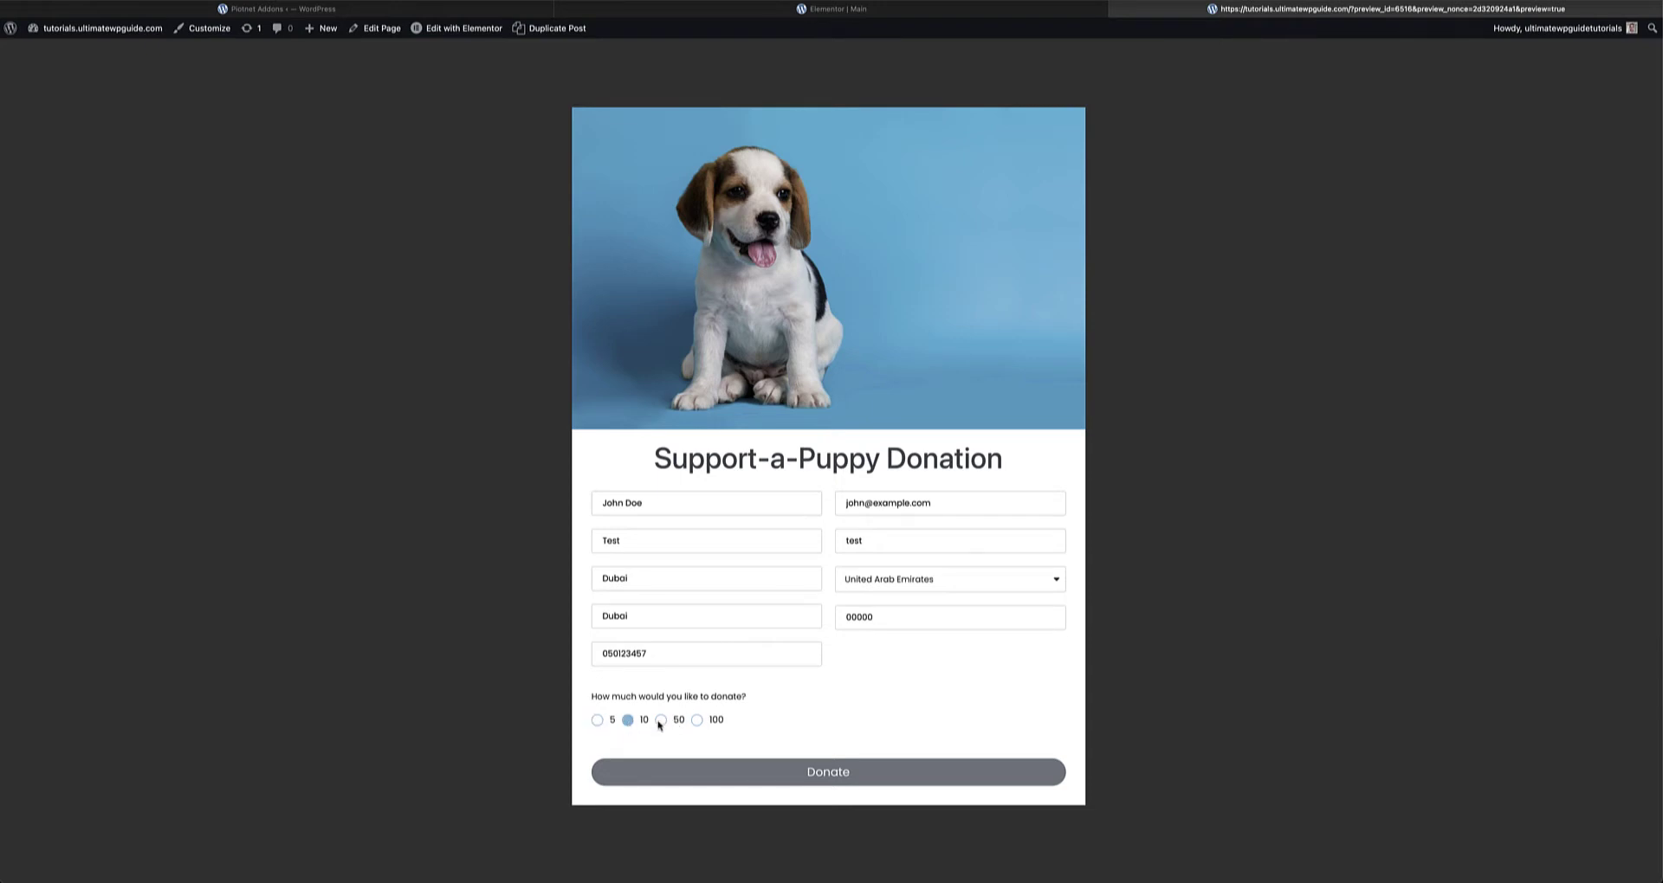
pyautogui.click(698, 721)
pyautogui.click(695, 722)
# Submit the €100.00 donation to Mollie, pay by credit card, and mark the test payment Paid
pyautogui.click(828, 772)
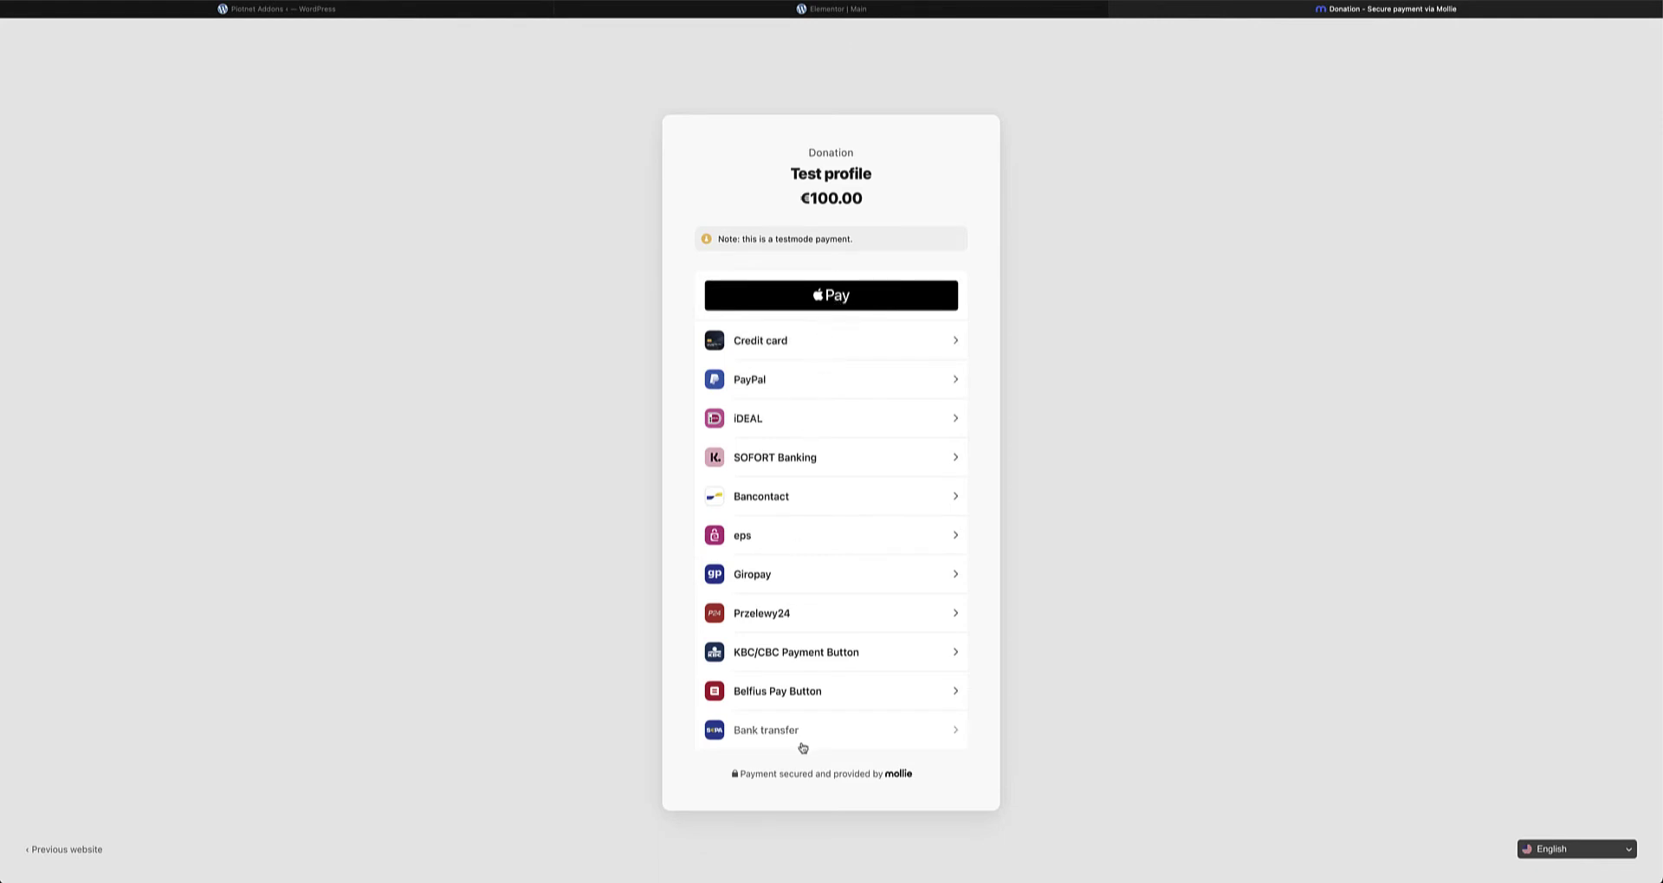
pyautogui.click(802, 343)
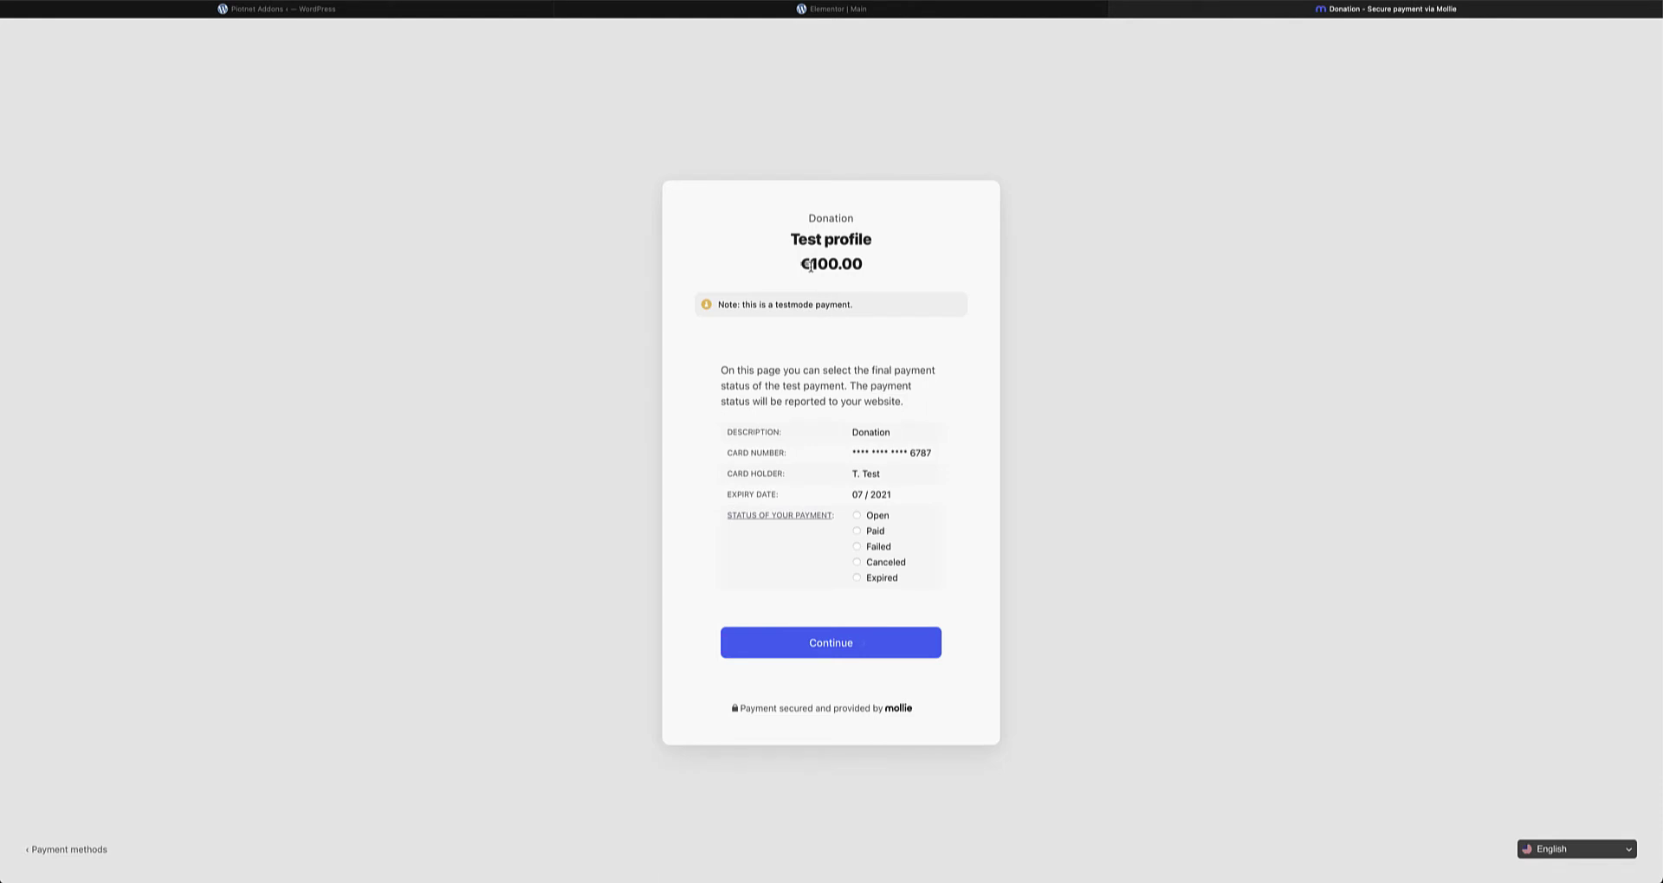
pyautogui.moveTo(810, 266); pyautogui.dragTo(798, 265)
pyautogui.click(858, 536)
# Continue back to the site and highlight 'Payment success' and 'The form was sent successfully.'
pyautogui.click(837, 651)
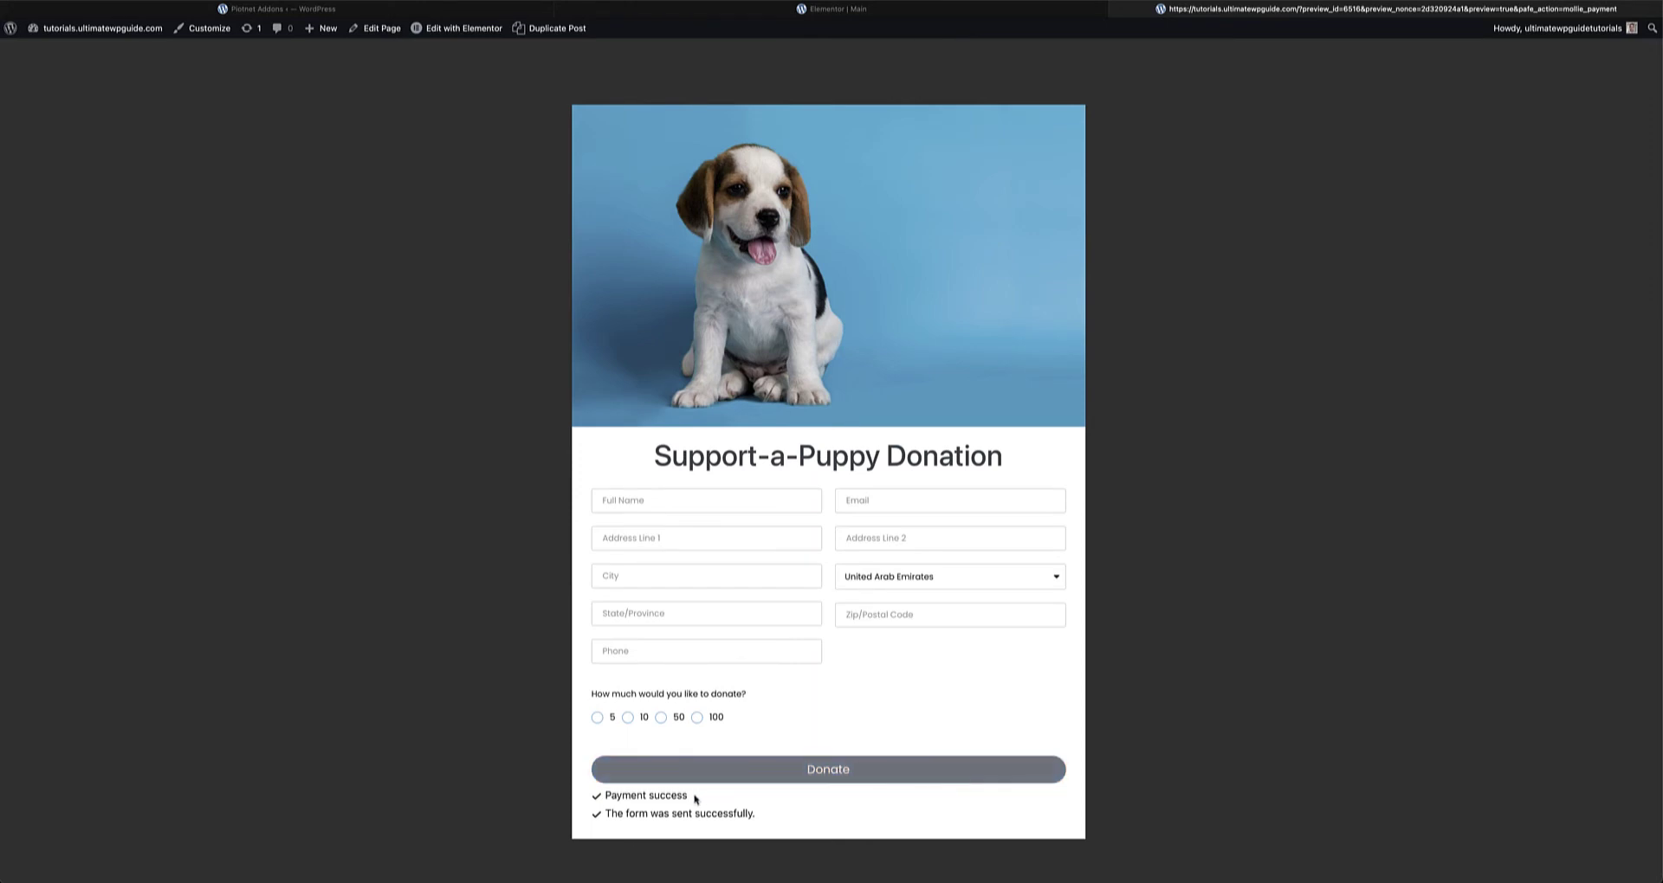
pyautogui.moveTo(604, 796); pyautogui.dragTo(718, 800)
pyautogui.moveTo(606, 811); pyautogui.dragTo(776, 818)
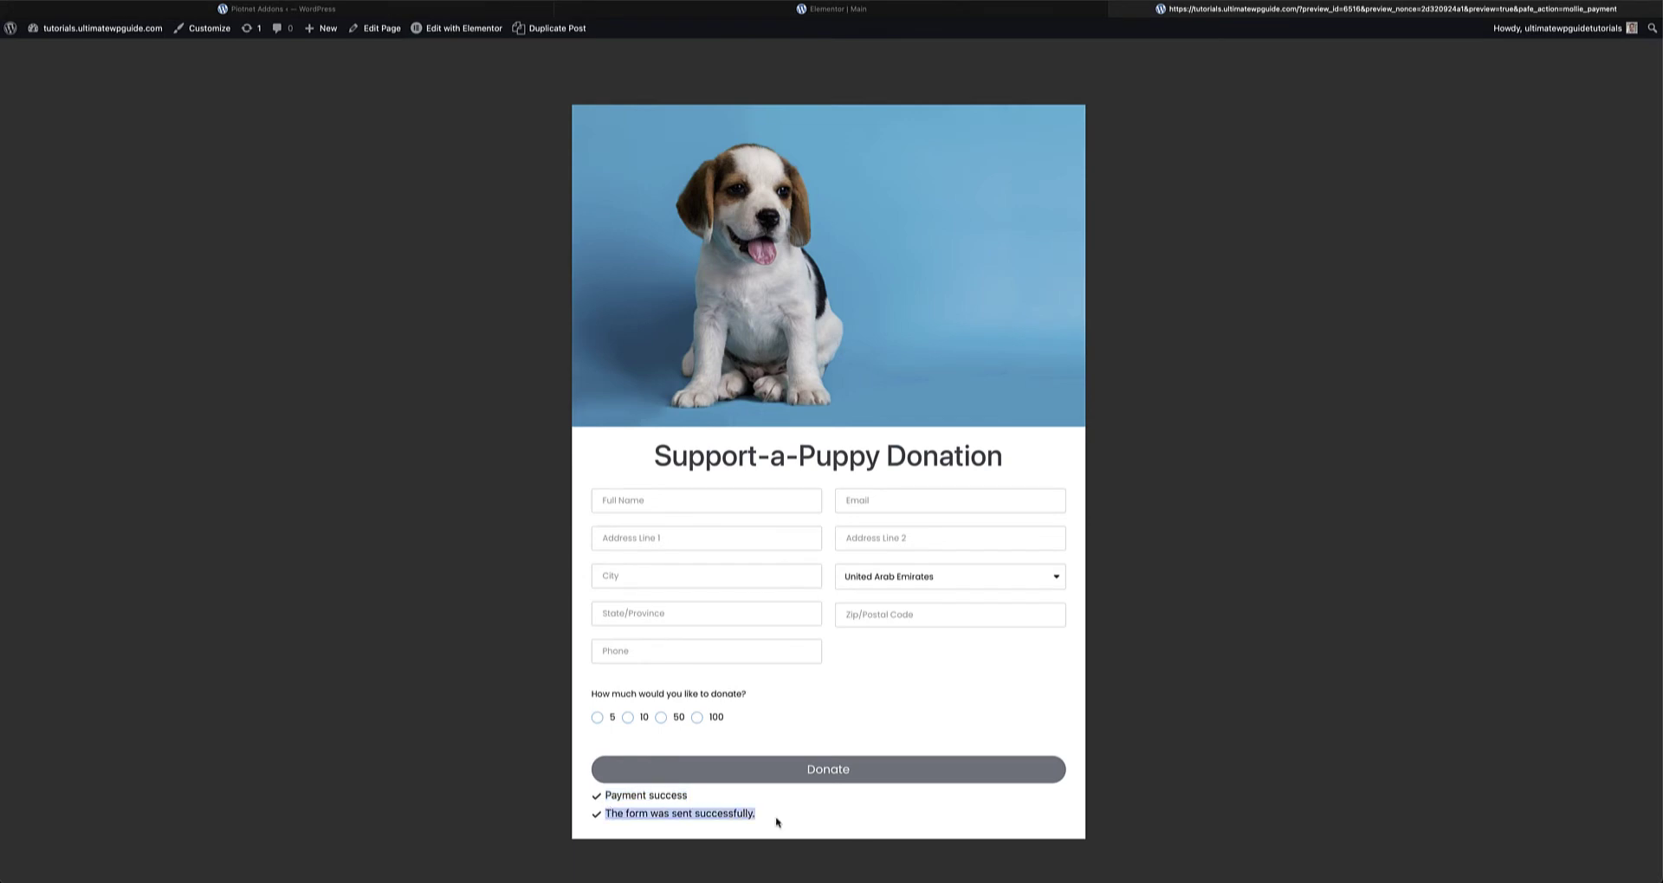
pyautogui.moveTo(691, 795); pyautogui.dragTo(600, 796)
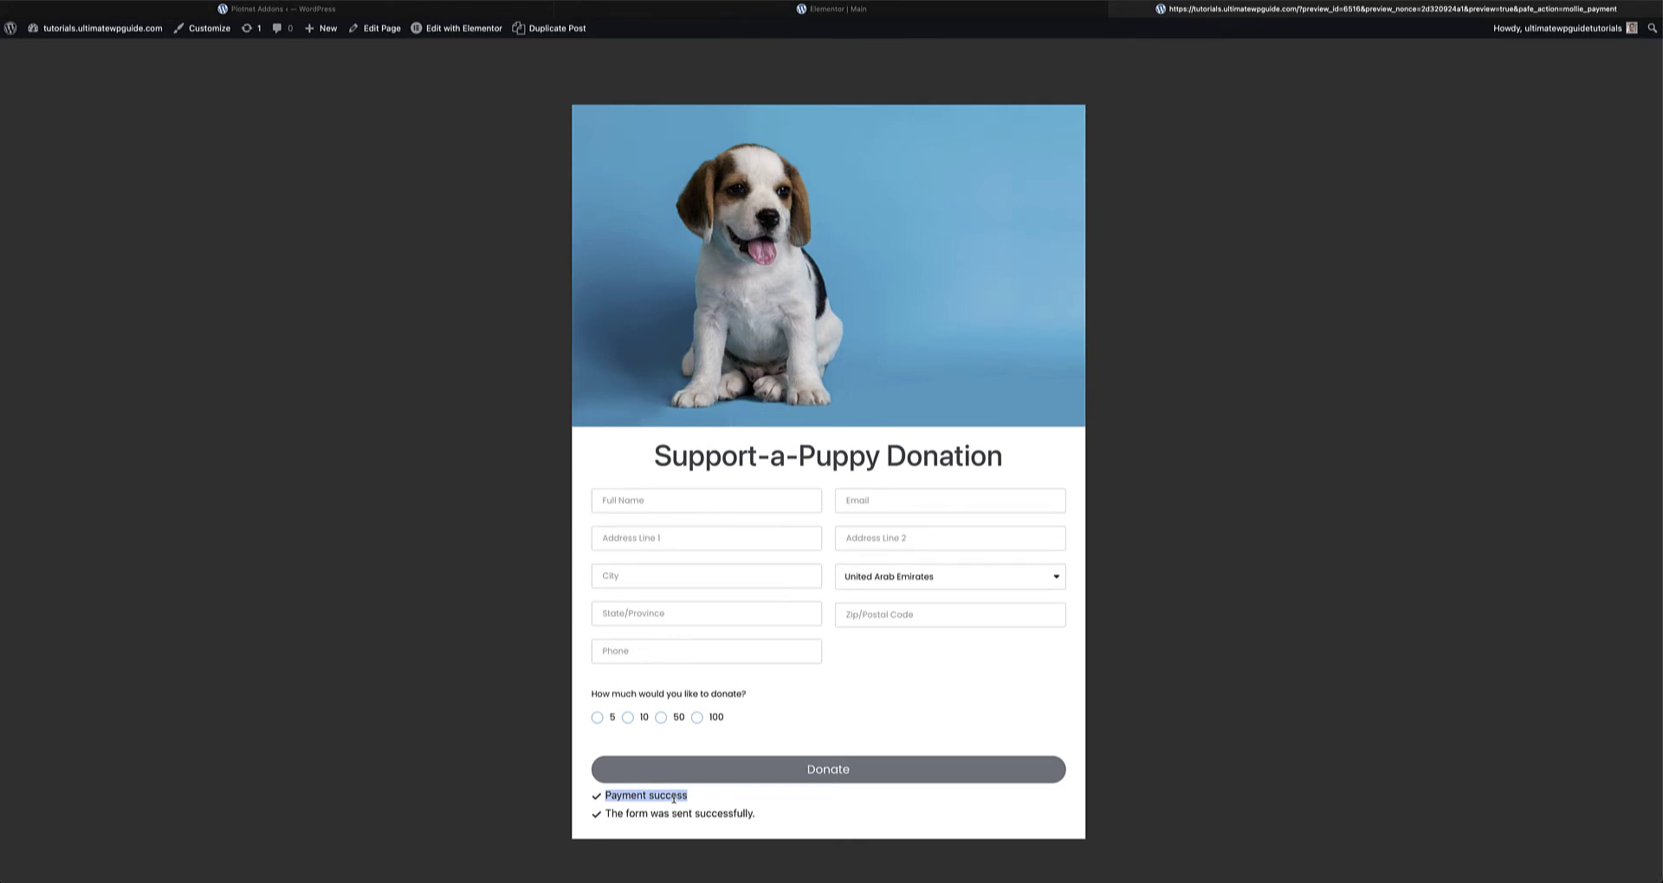
# In the Elementor editor, search 'fiel' and drop a new Field widget above the title
pyautogui.click(827, 10)
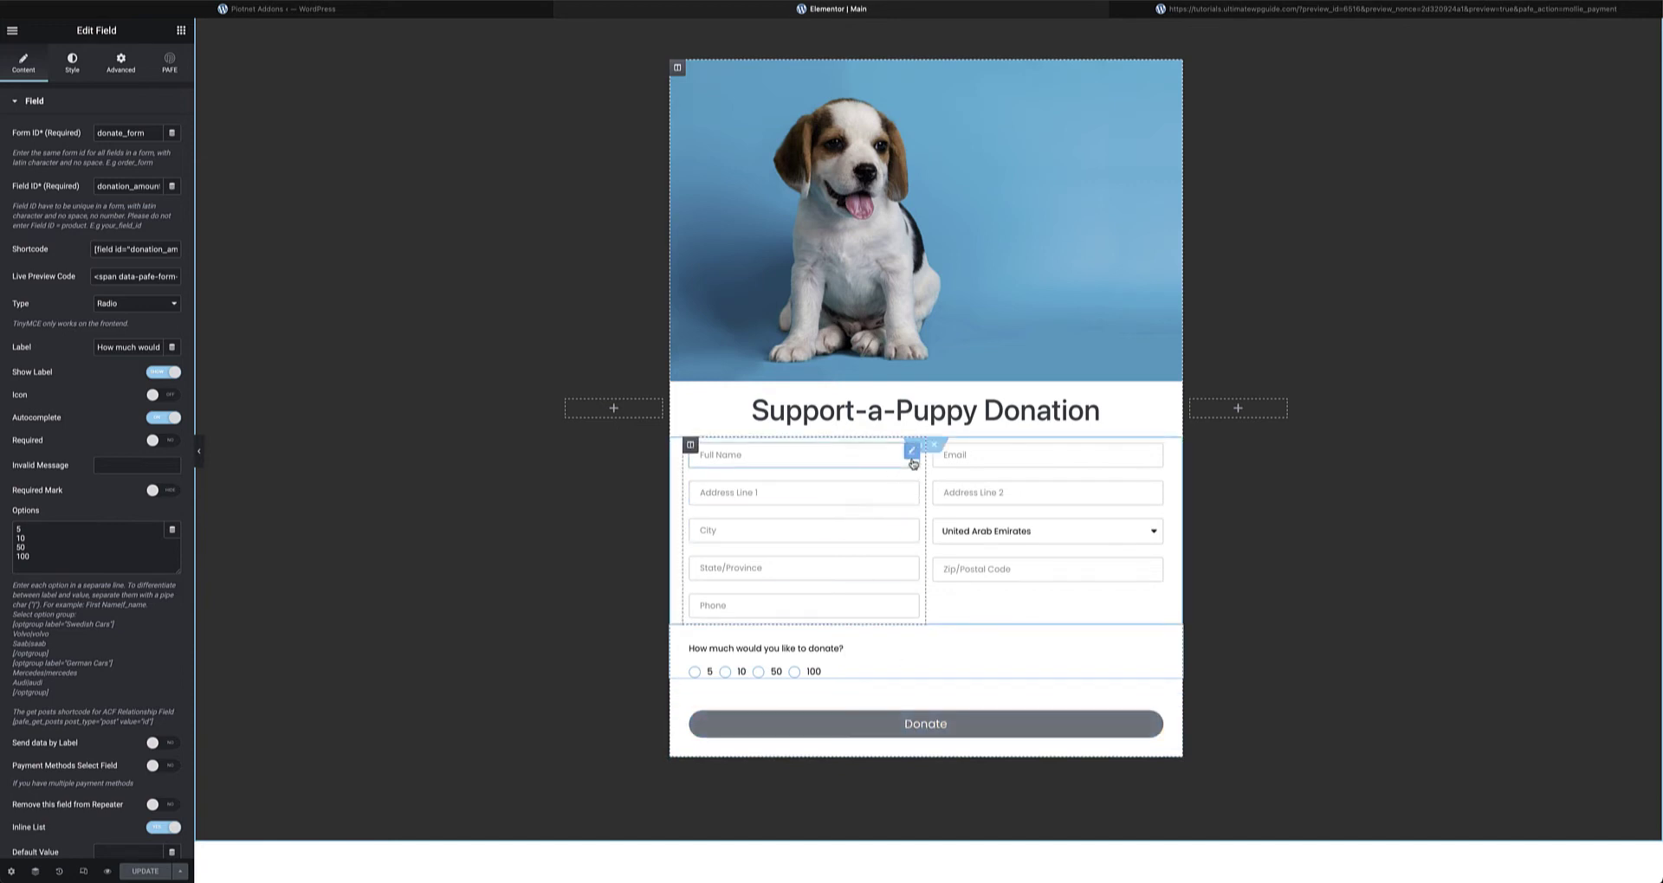
pyautogui.click(912, 453)
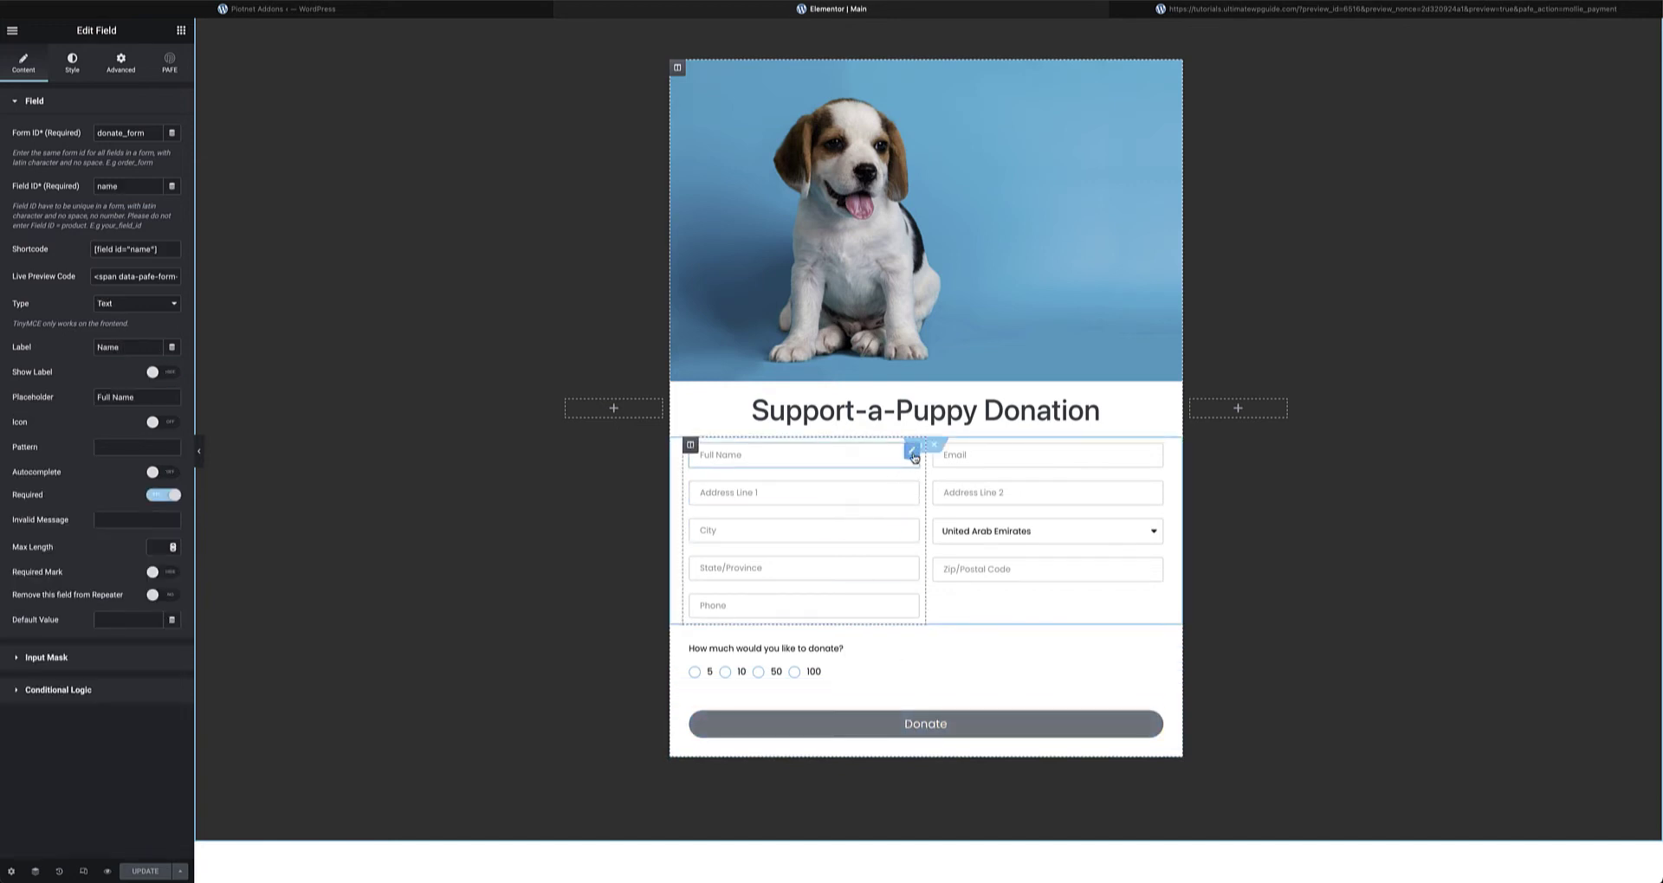
pyautogui.click(181, 30)
pyautogui.write('f')
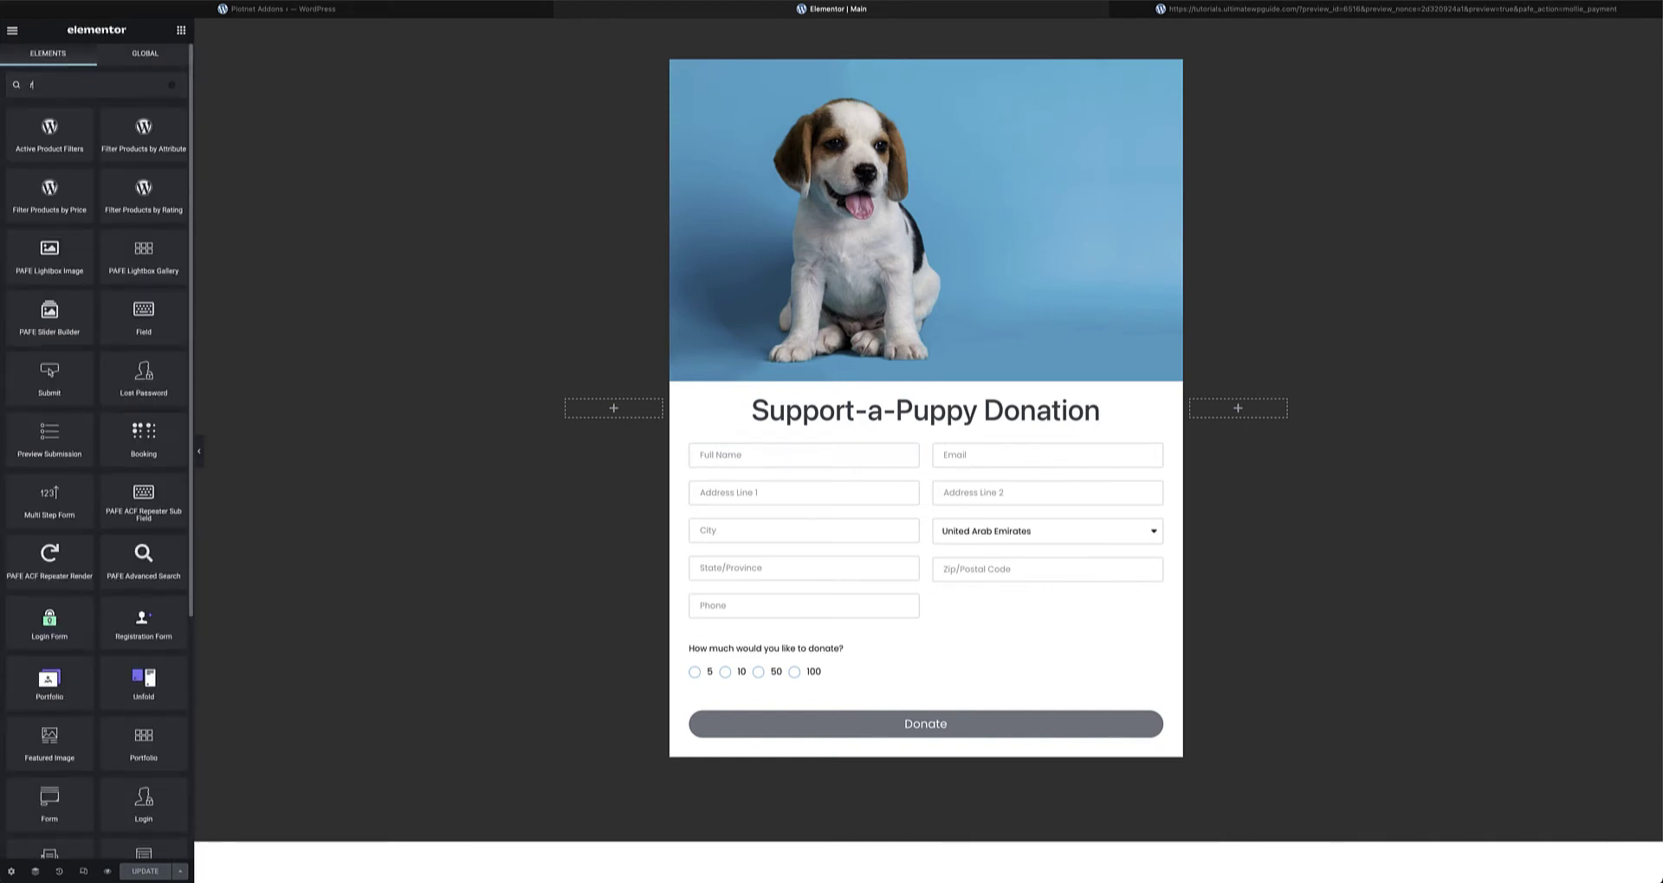
pyautogui.write('ield')
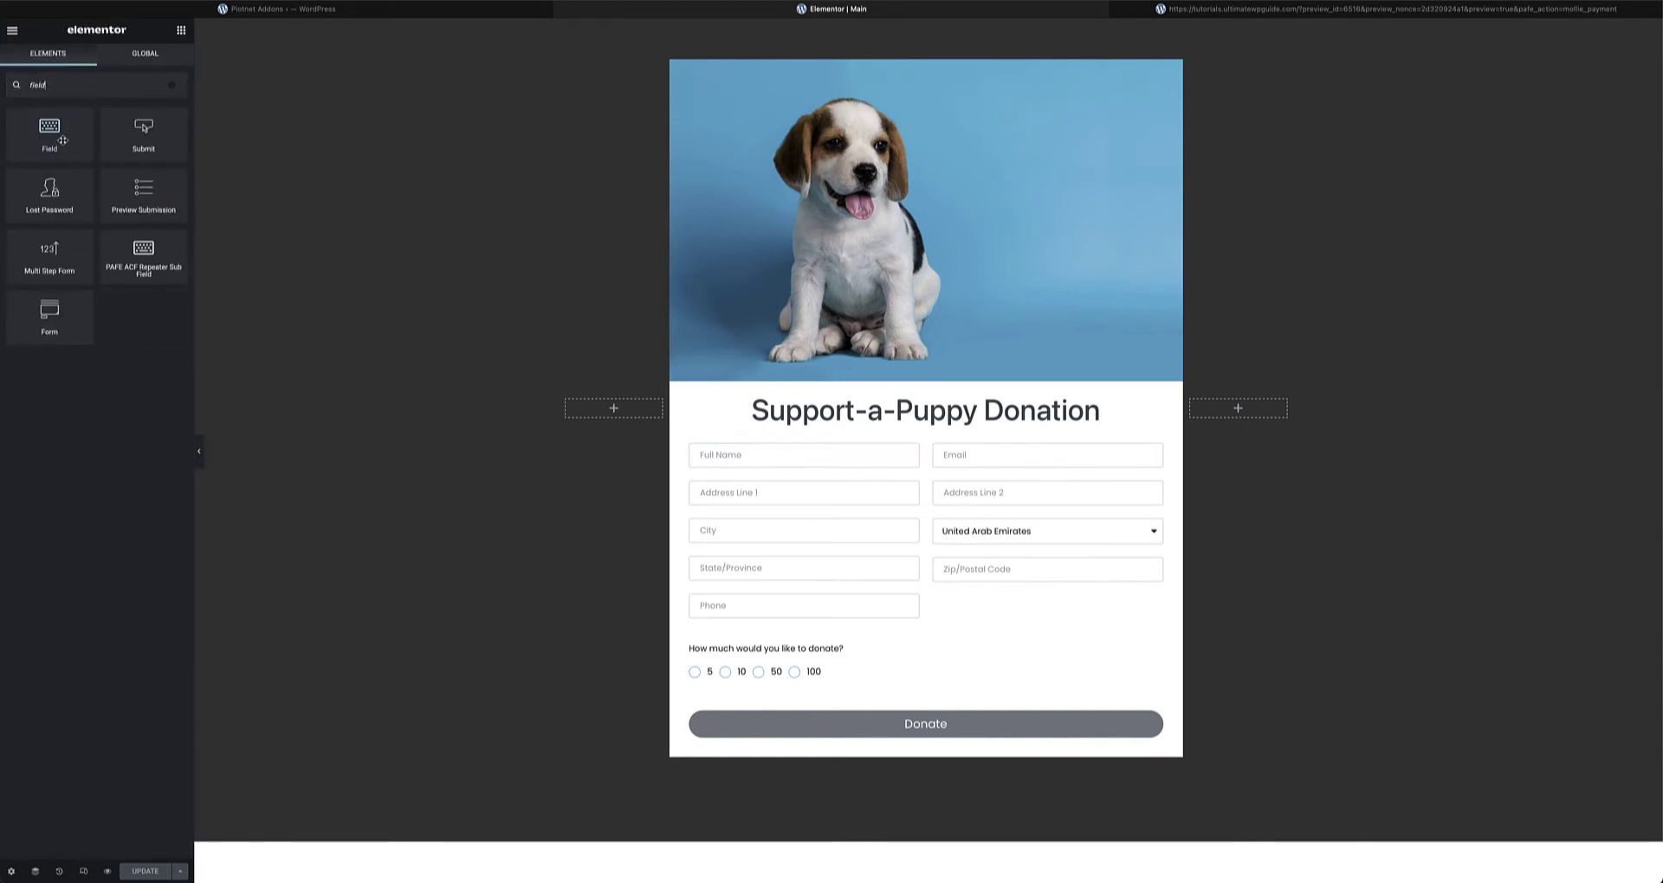
pyautogui.moveTo(49, 130); pyautogui.dragTo(935, 406)
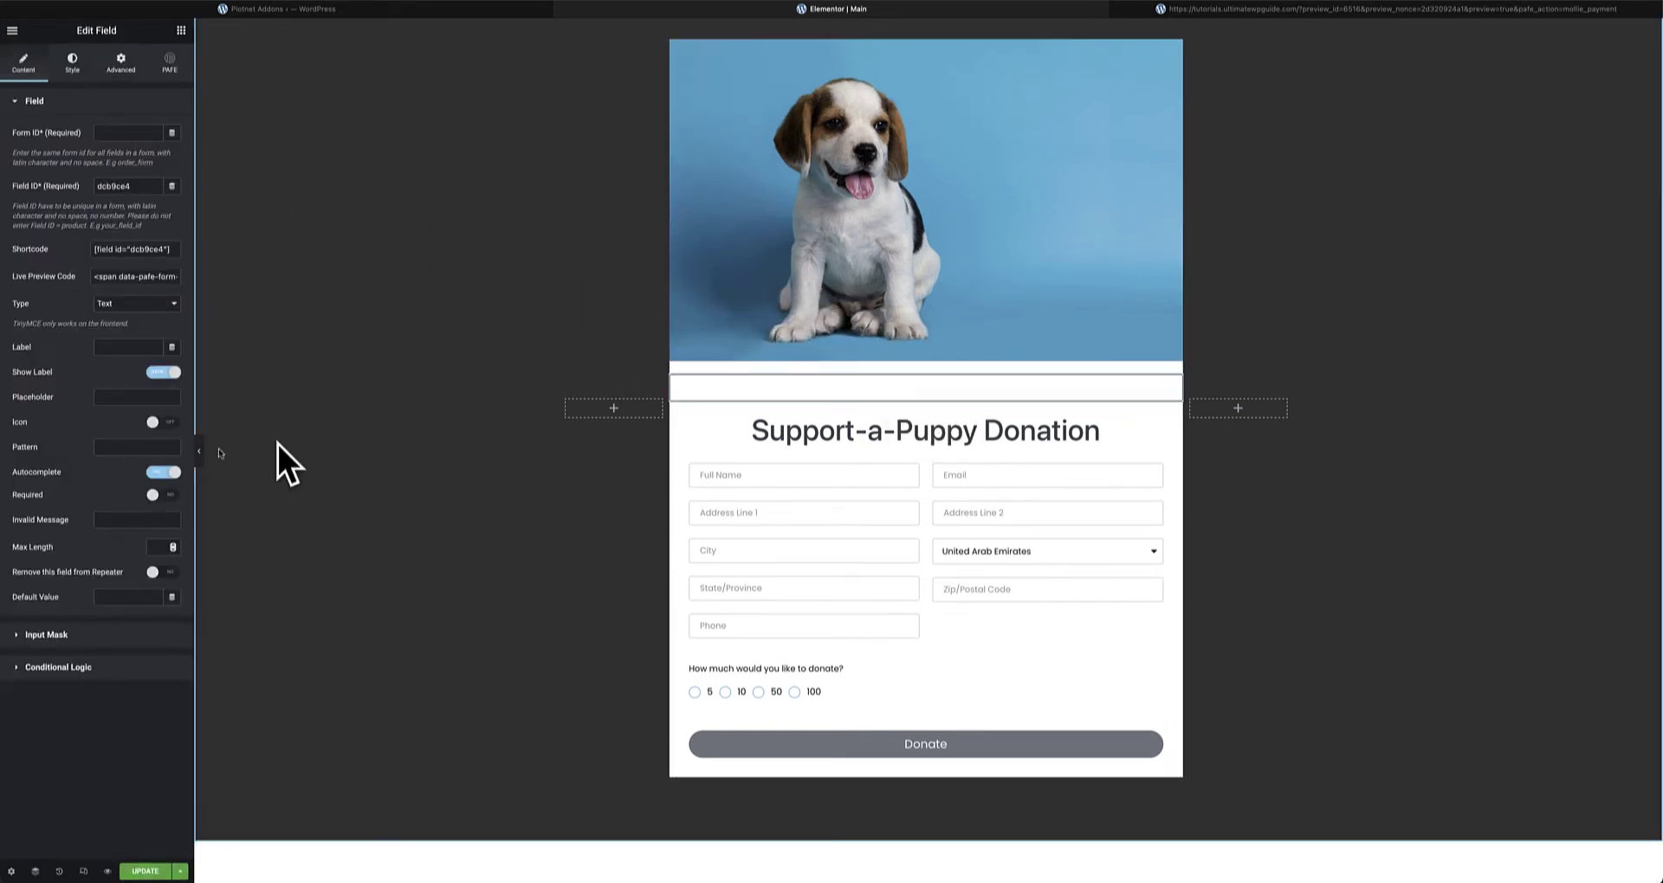
# Delete the stray empty field, then inspect the donate_form Form ID on Full Name, Address Line 1 and City
pyautogui.rightClick(1175, 383)
pyautogui.click(1209, 568)
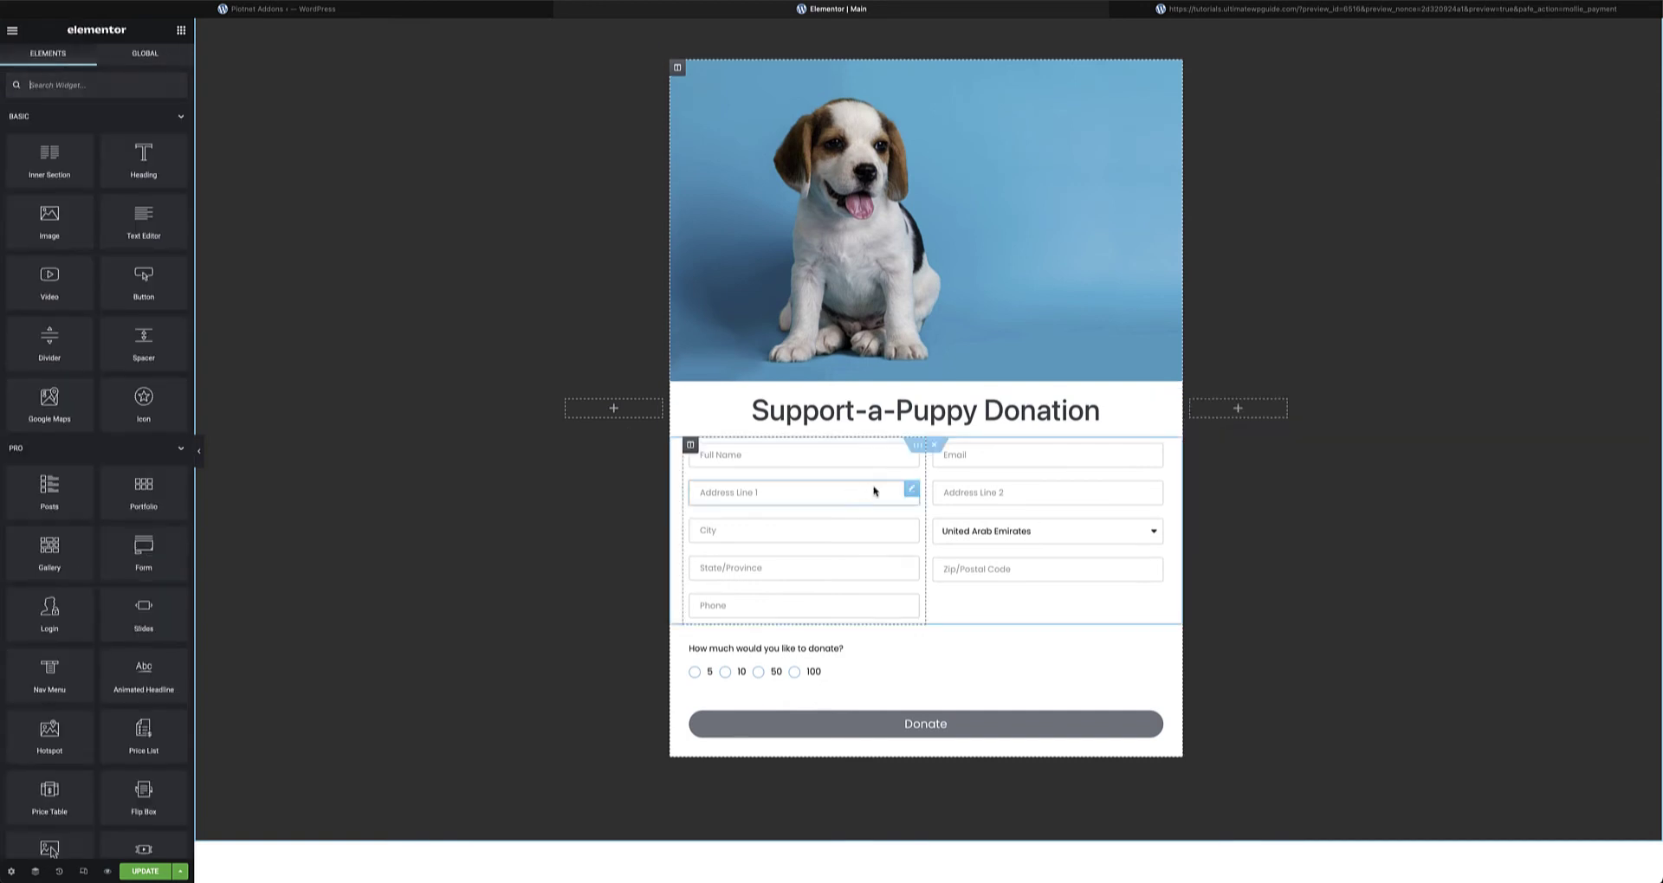
pyautogui.click(912, 459)
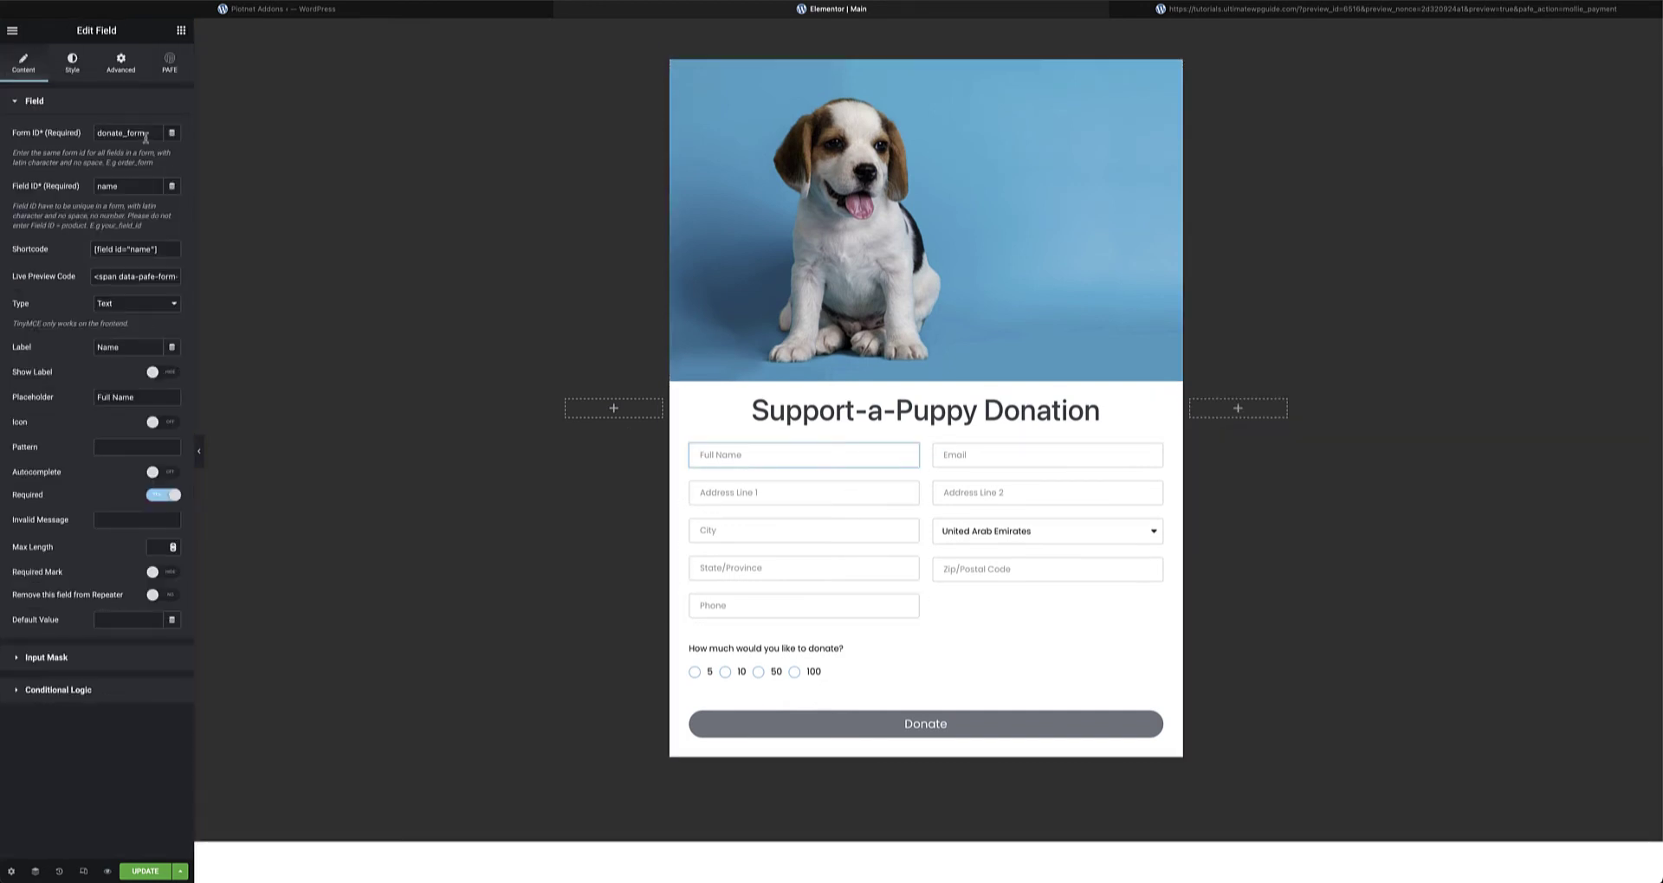
pyautogui.moveTo(161, 132); pyautogui.dragTo(78, 136)
pyautogui.moveTo(149, 134); pyautogui.dragTo(92, 134)
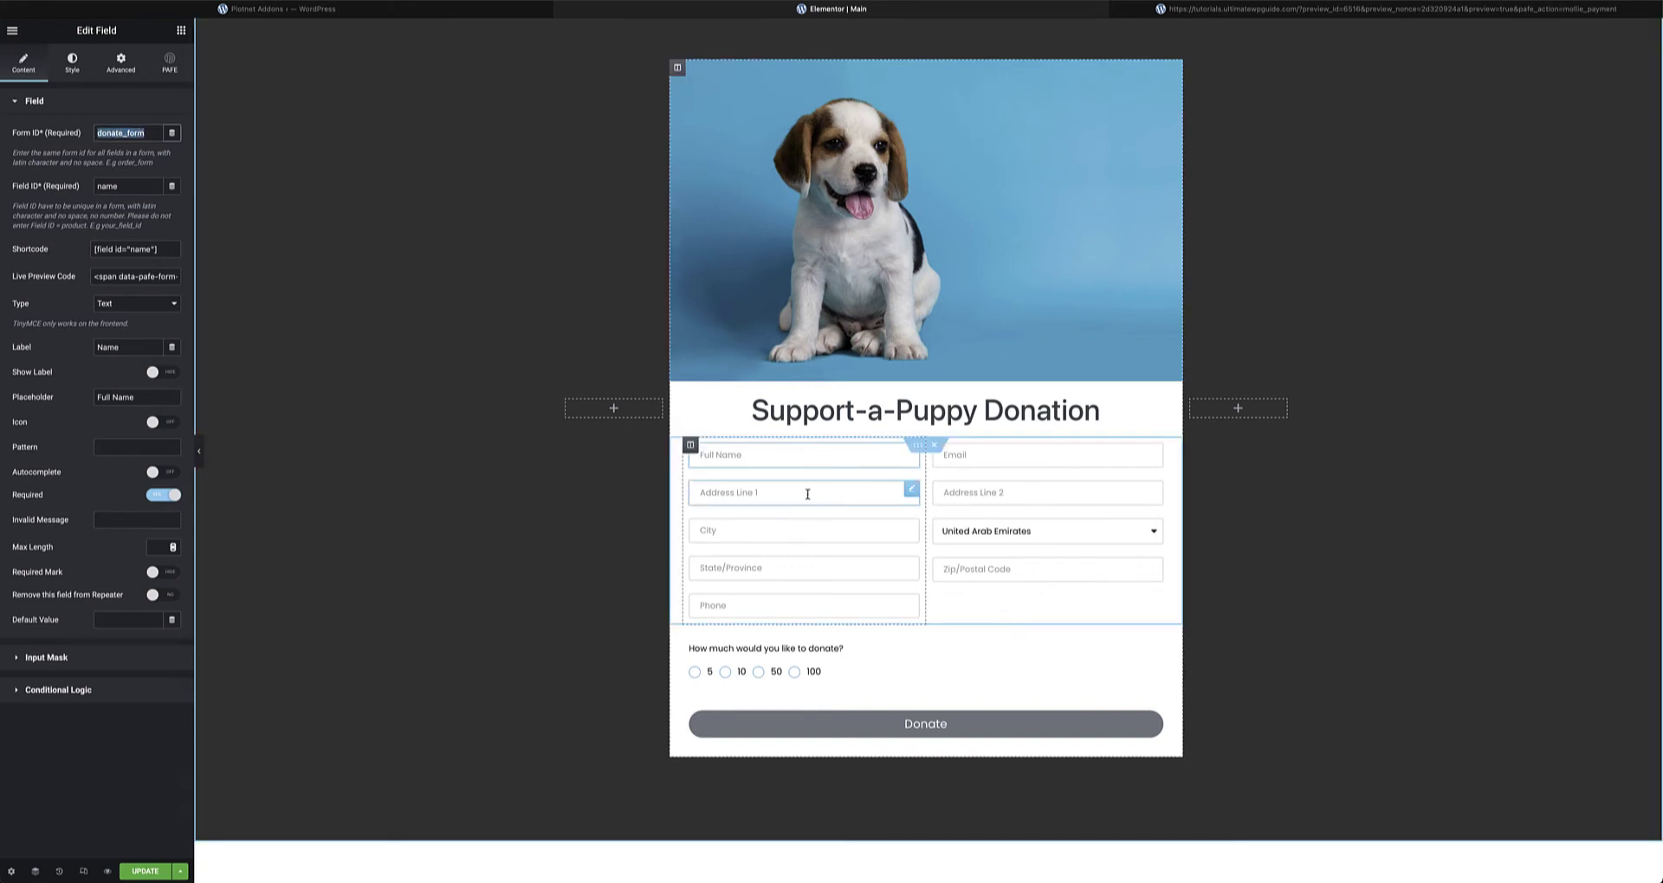
pyautogui.click(899, 499)
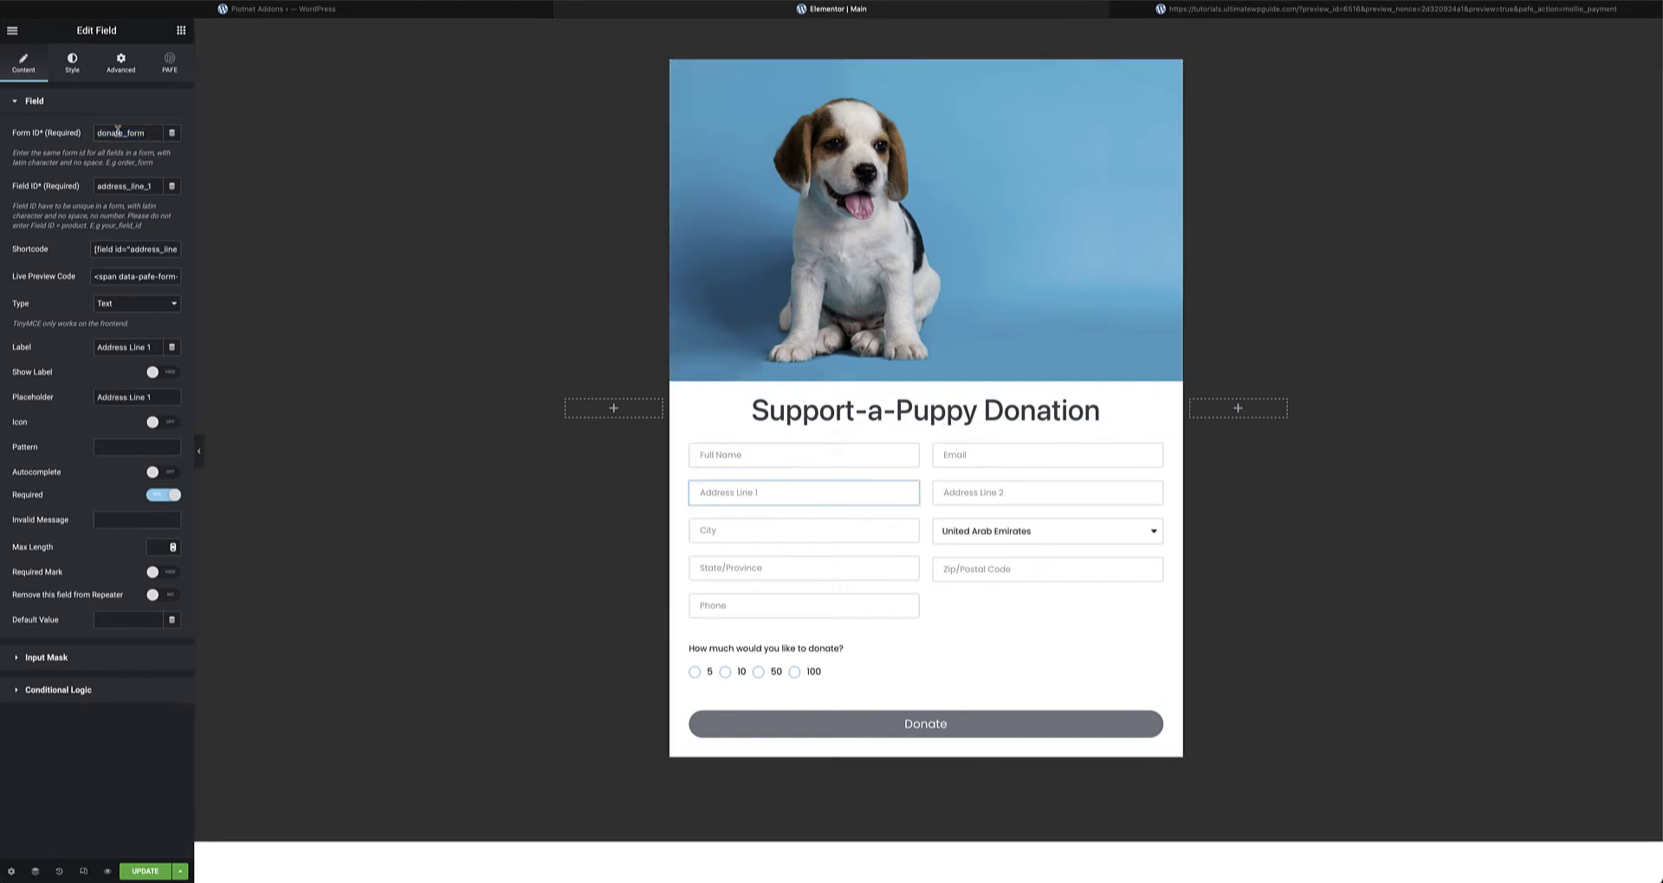
pyautogui.click(911, 528)
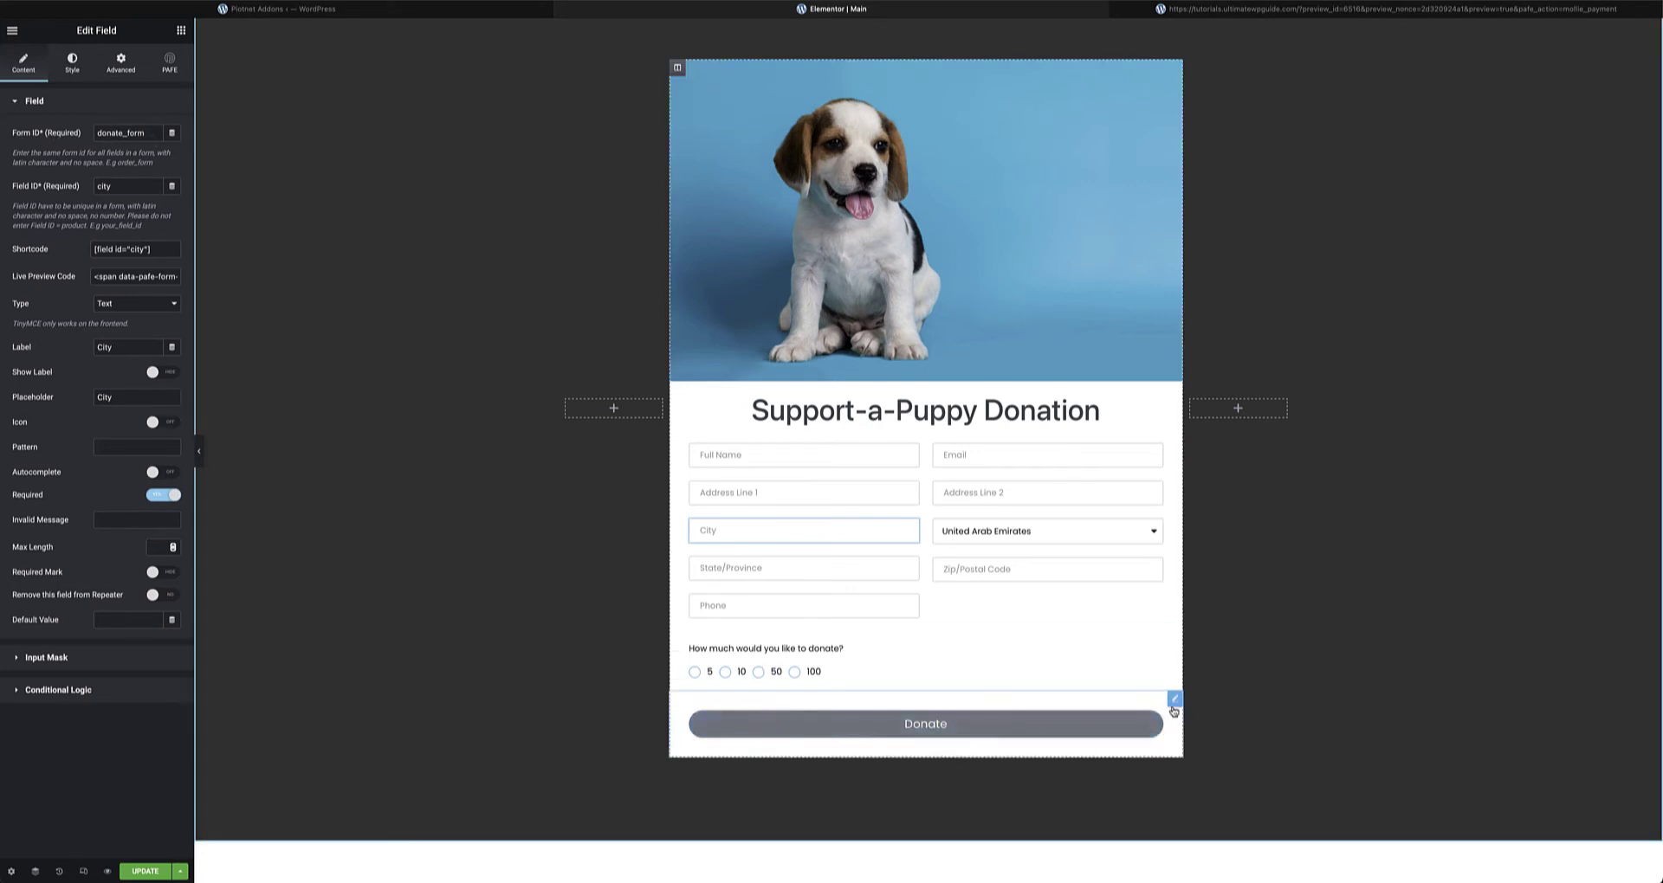
# Confirm the Donate button's Form ID is donate_form on its Content settings
pyautogui.click(1122, 731)
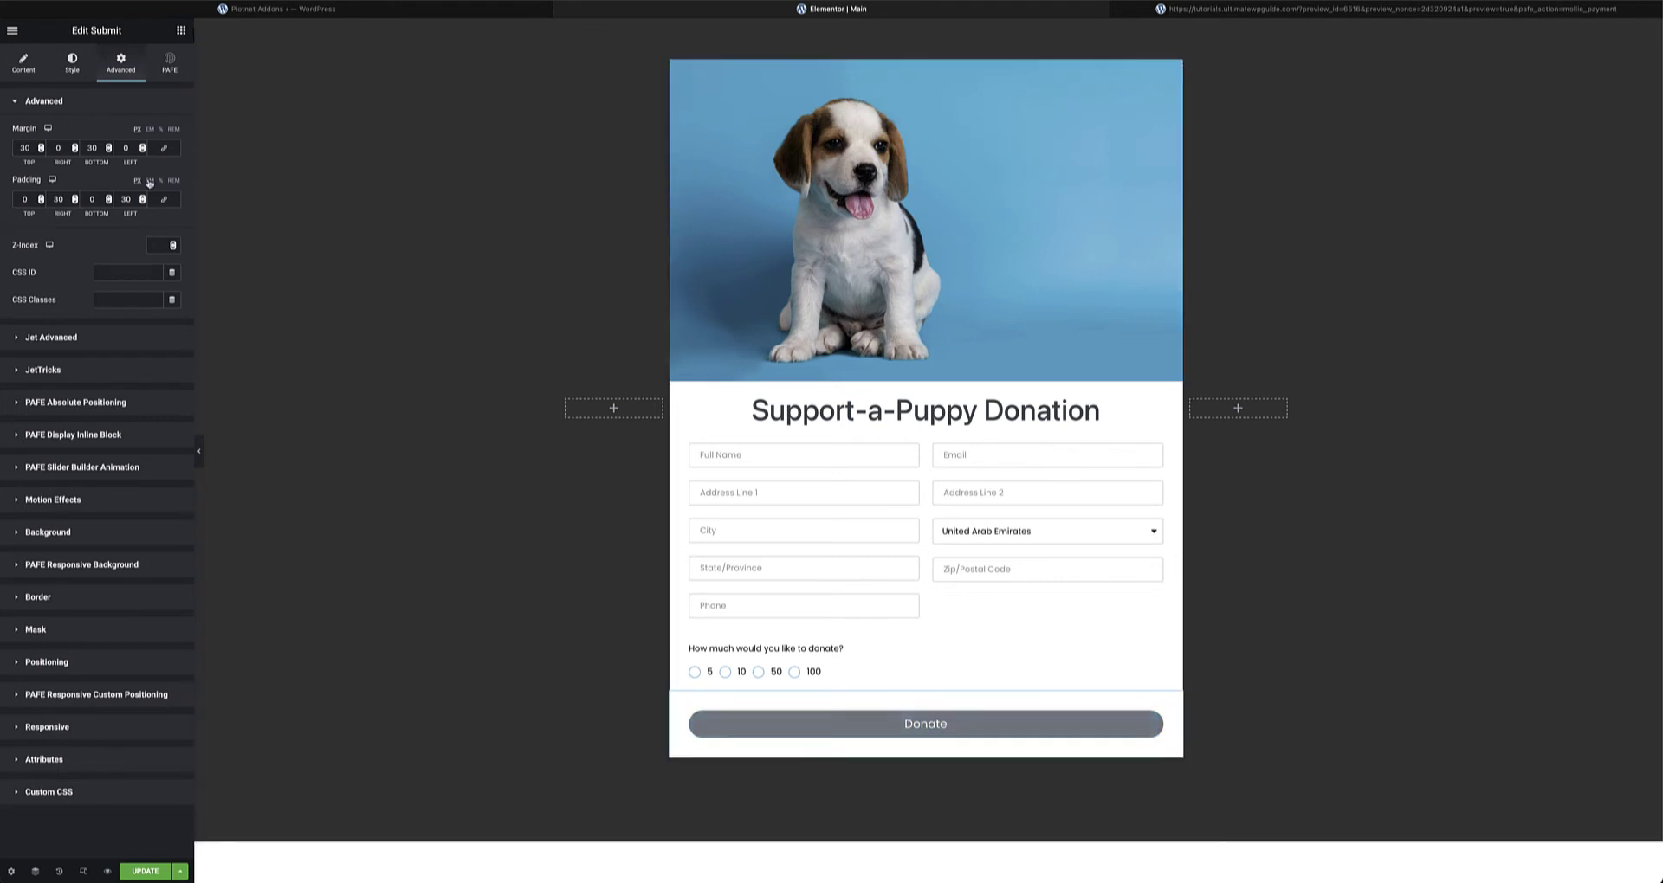
pyautogui.click(23, 63)
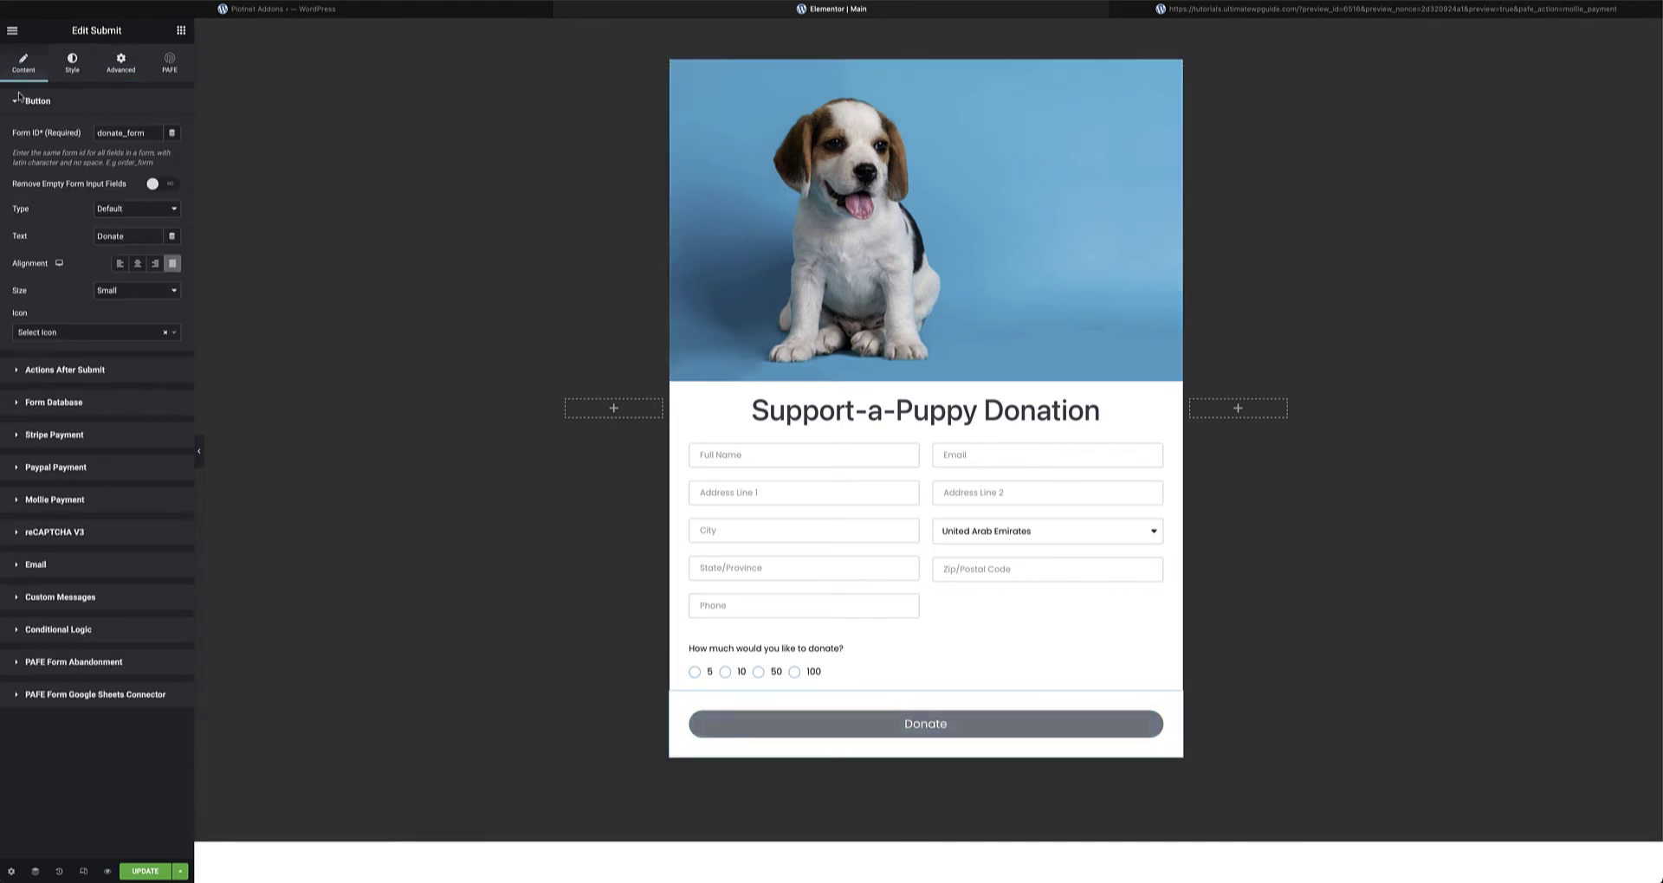
pyautogui.doubleClick(149, 132)
# Search 'subm' in widgets, try placing a Submit widget, then edit the Full Name field
pyautogui.click(181, 30)
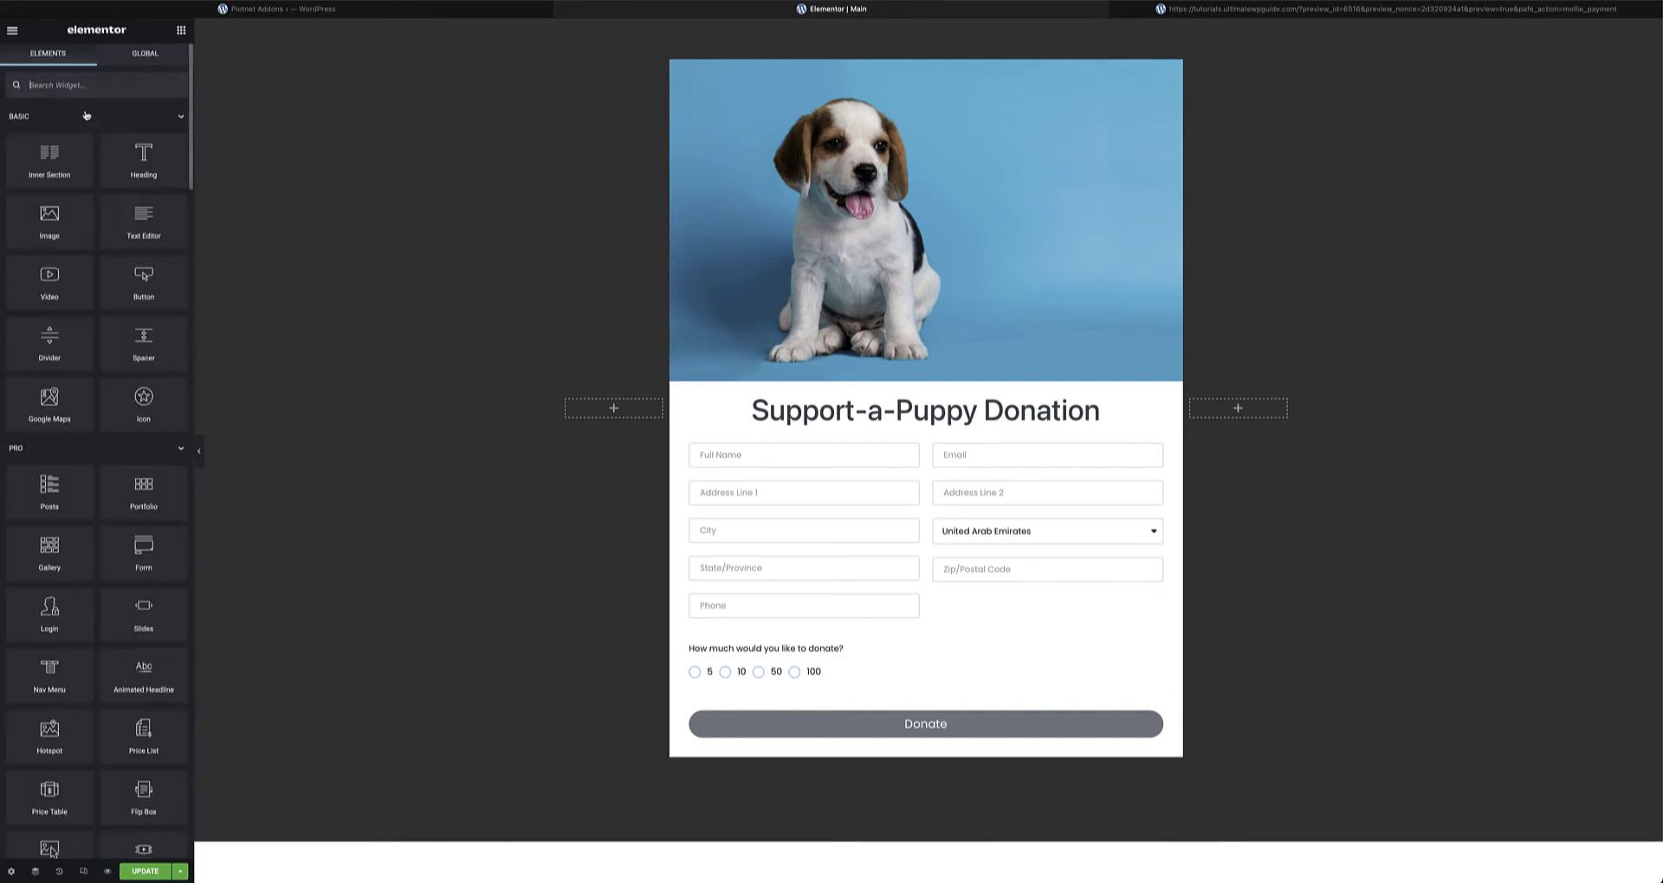
pyautogui.write('subm')
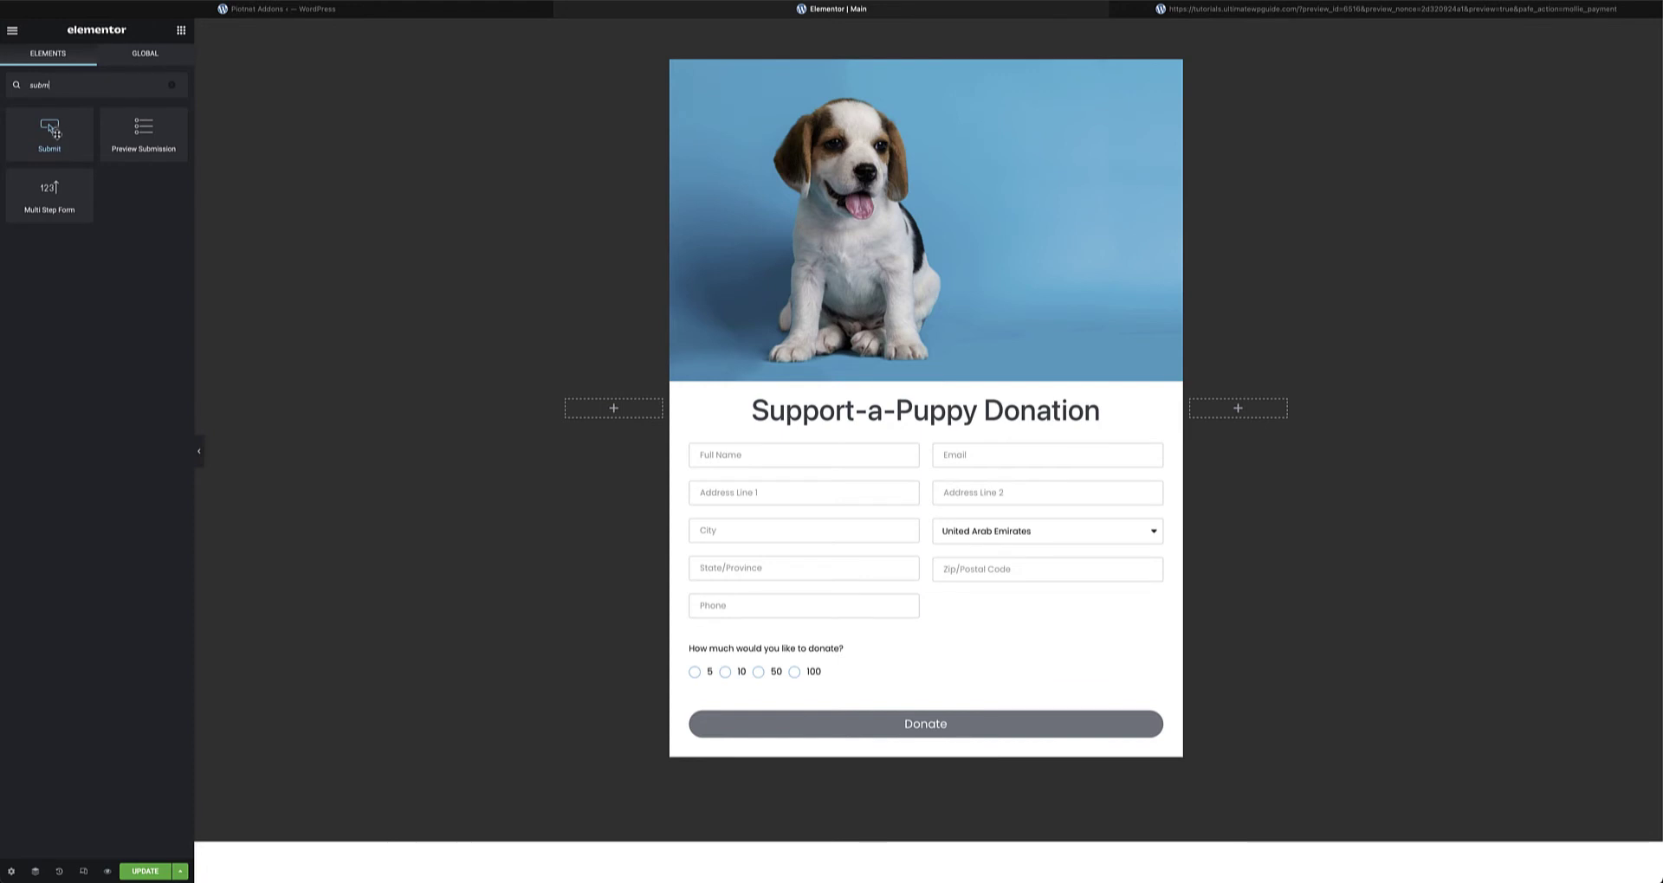
pyautogui.moveTo(52, 128); pyautogui.dragTo(870, 724)
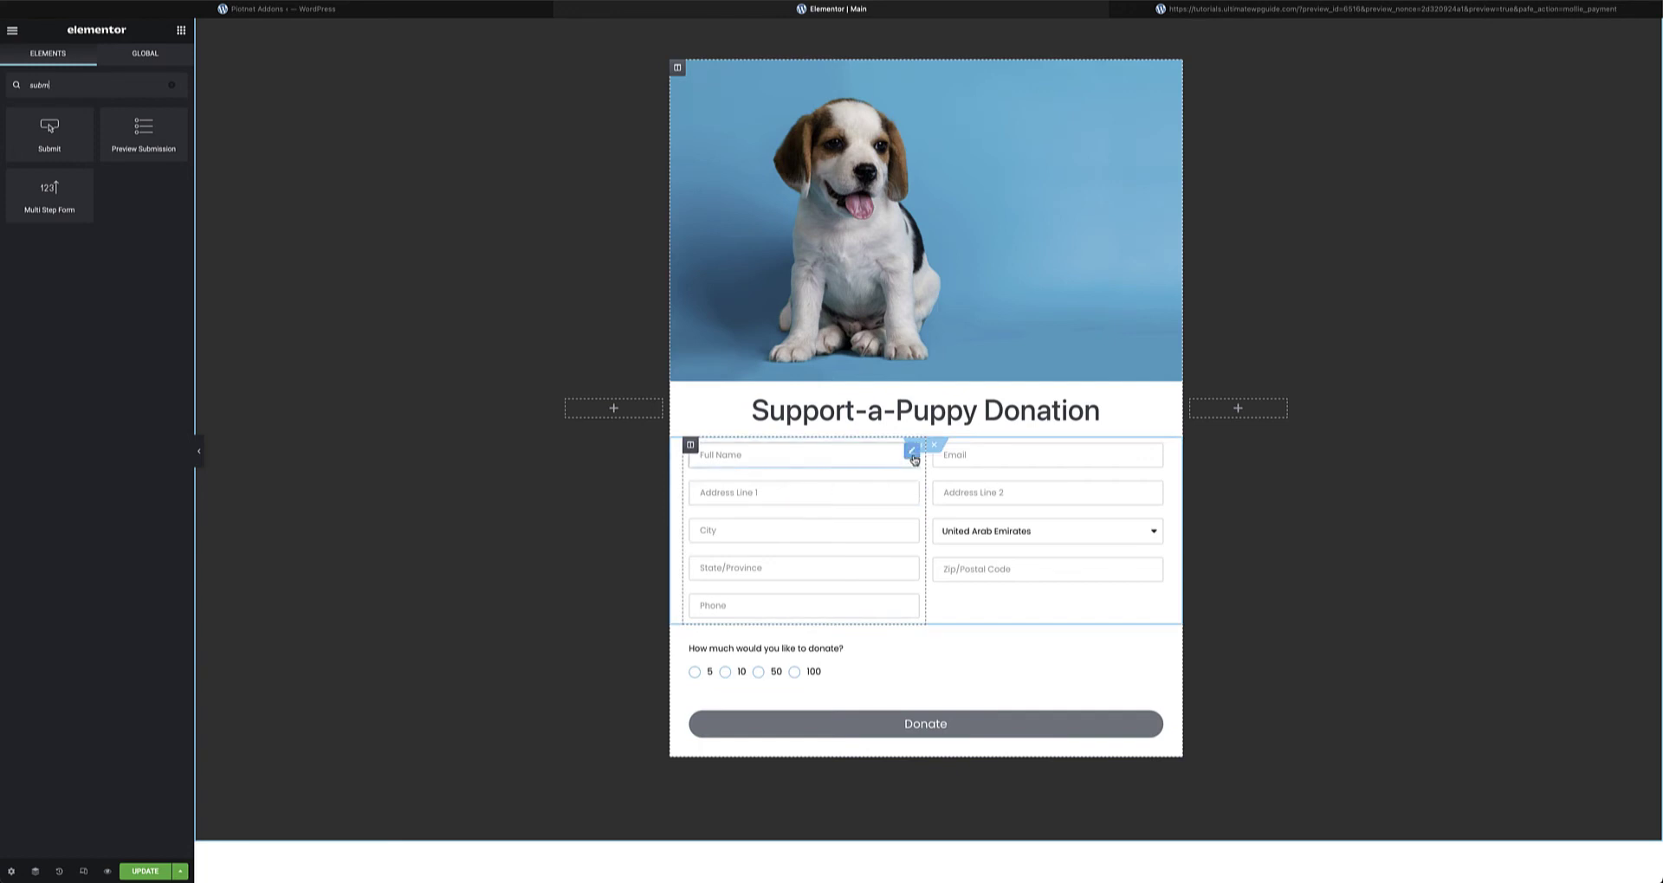
pyautogui.click(804, 454)
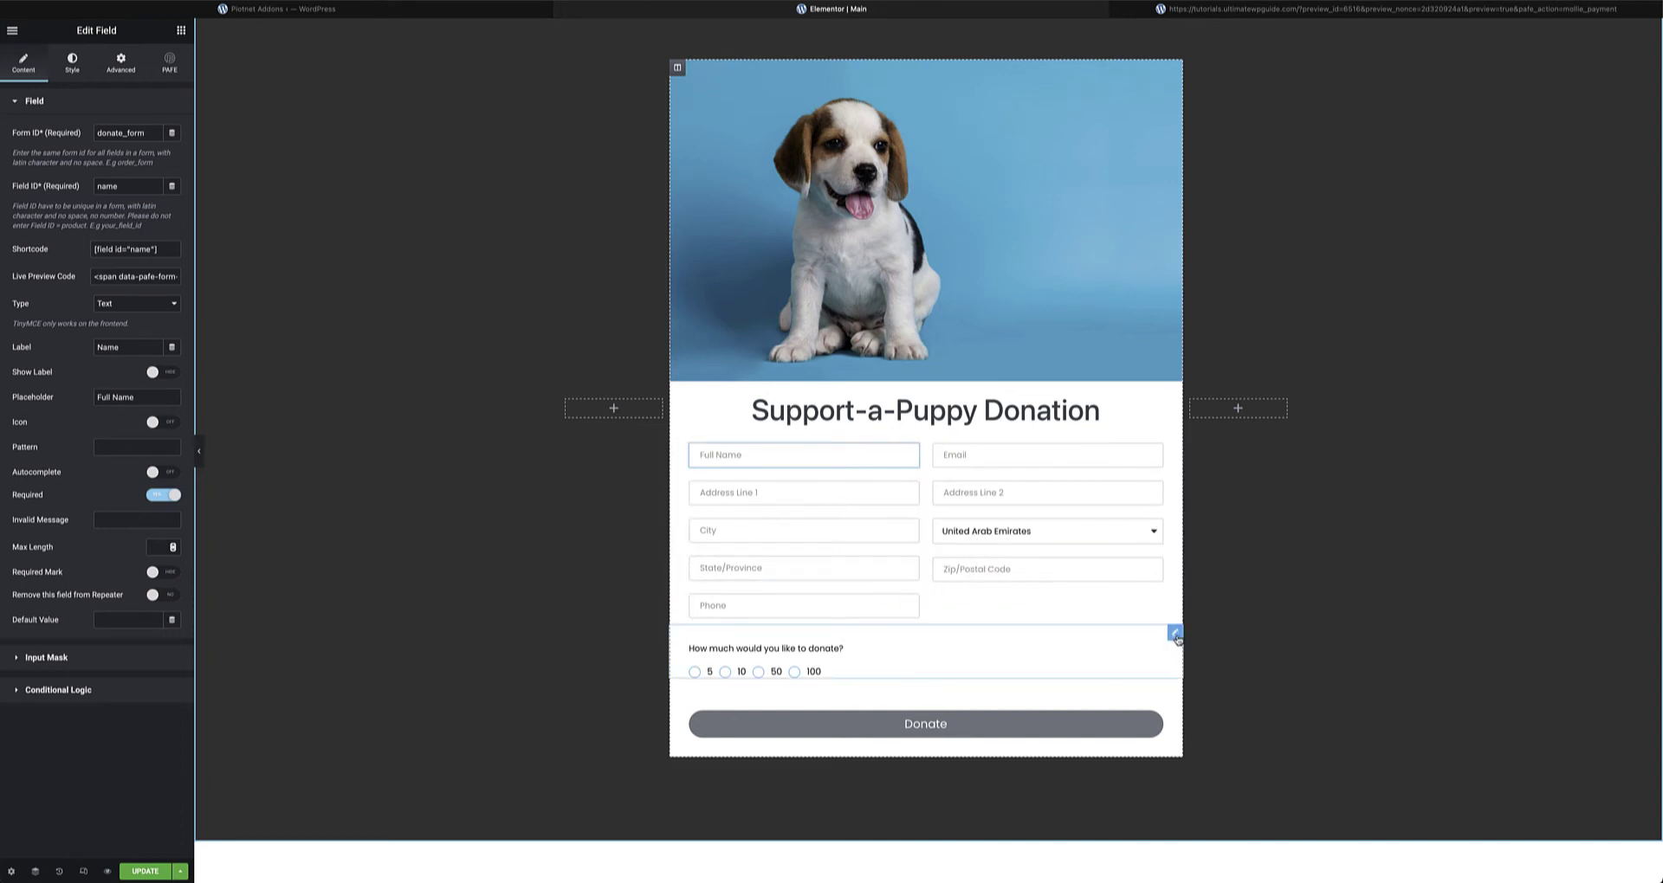
# Copy the donation_amount field's ID and shortcode, then select the Donate button for editing
pyautogui.click(1175, 634)
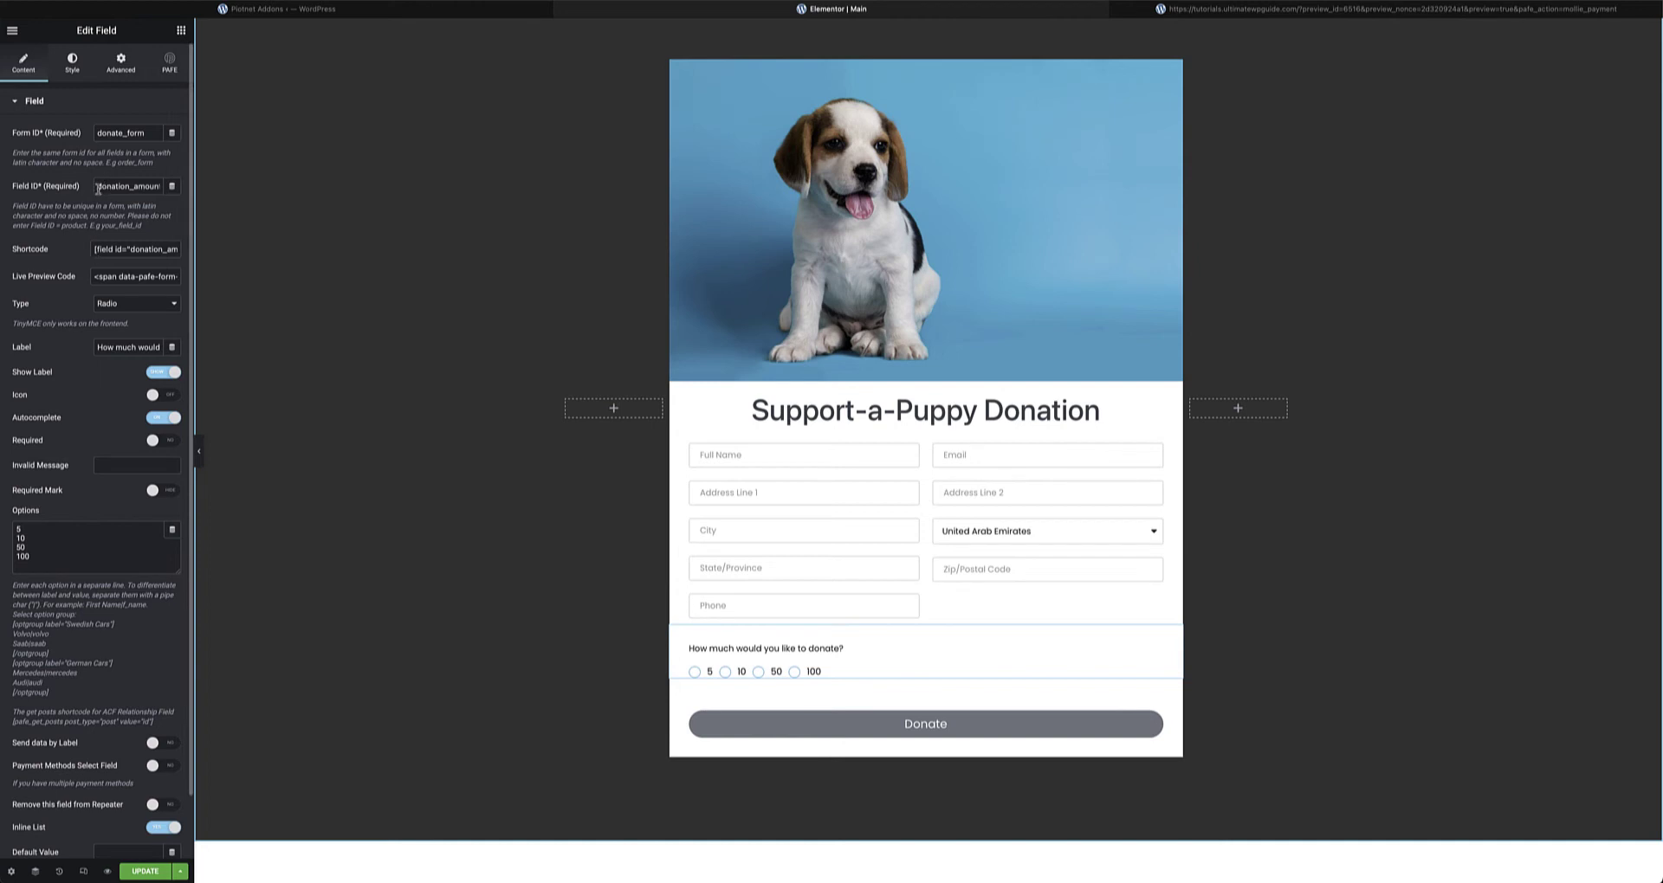
pyautogui.doubleClick(136, 190)
pyautogui.moveTo(95, 253); pyautogui.dragTo(178, 252)
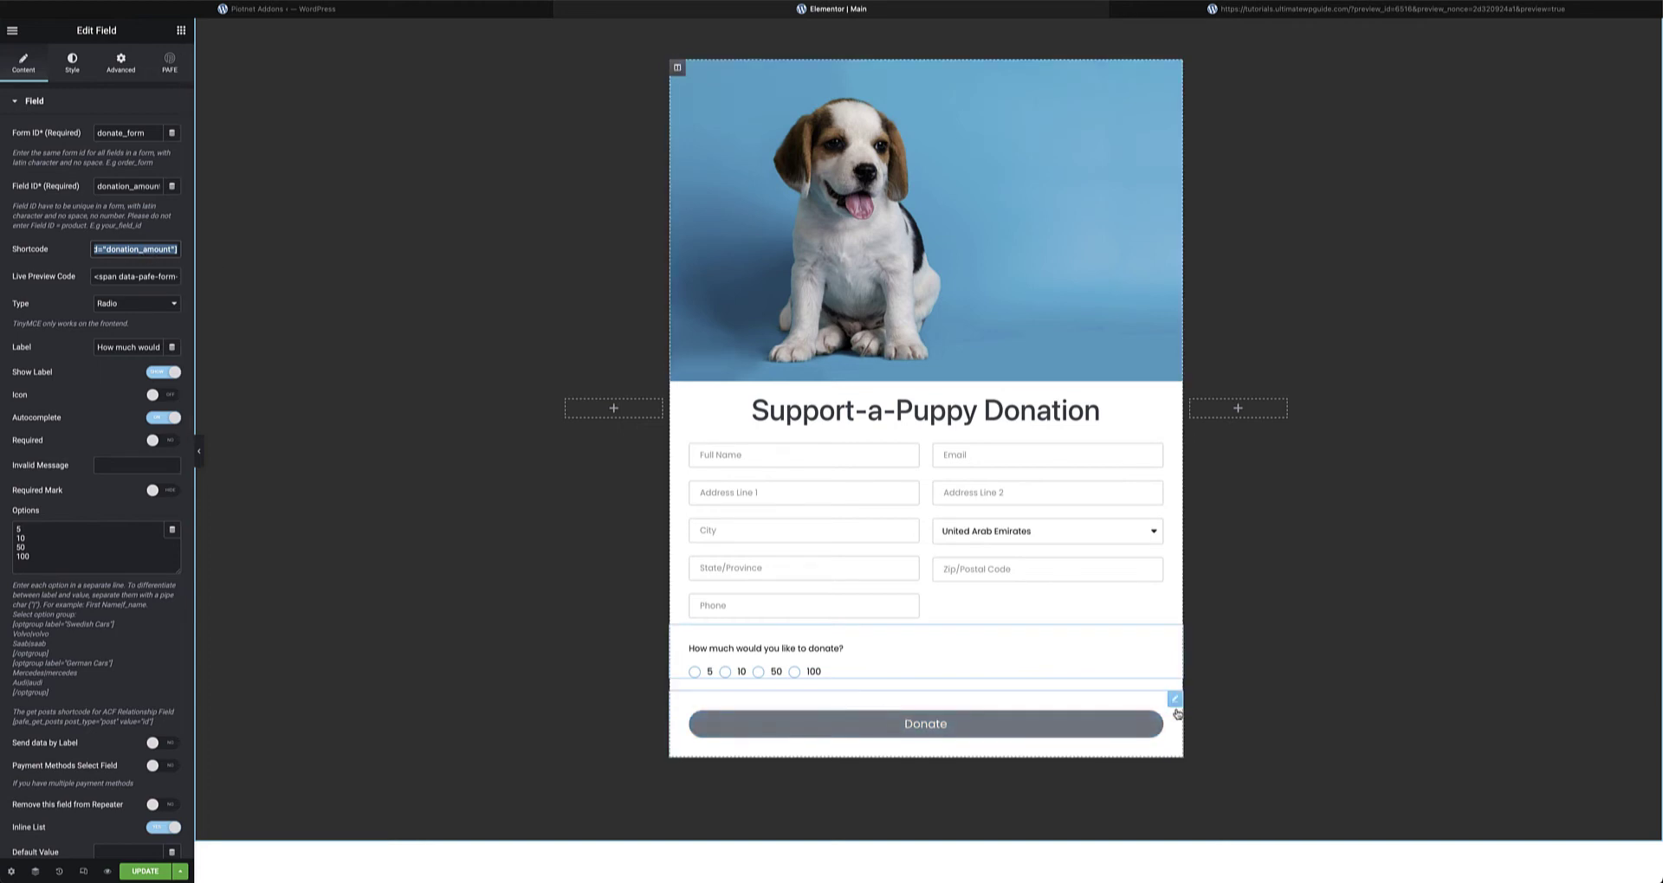
pyautogui.click(998, 725)
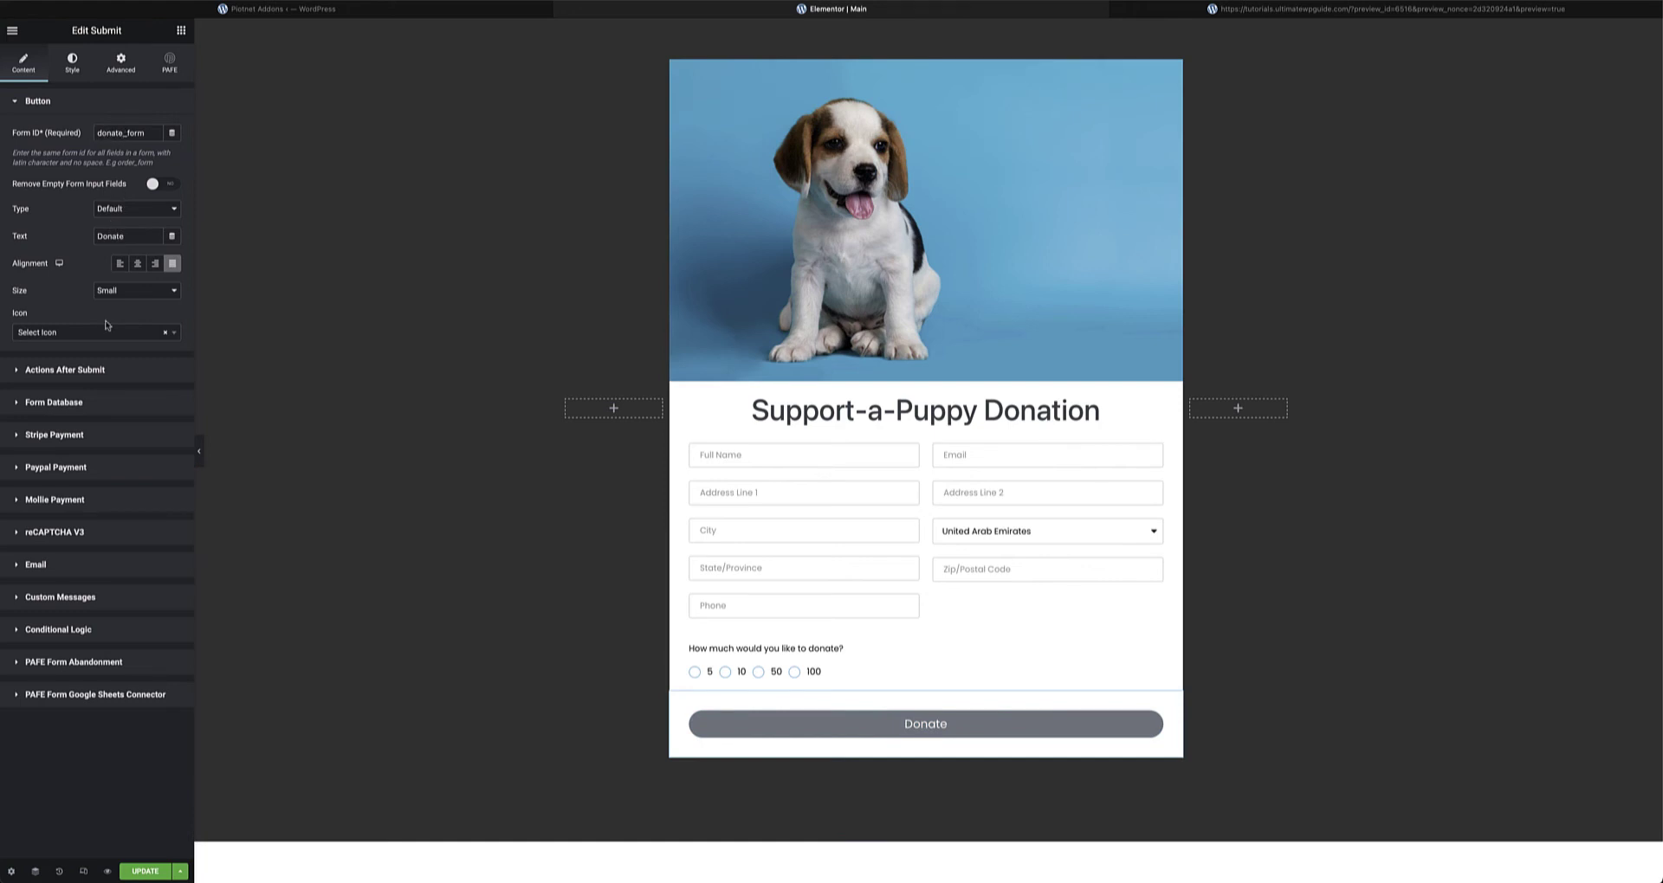
# Expand Actions After Submit and scroll through the Add Action dropdown of available actions
pyautogui.click(105, 373)
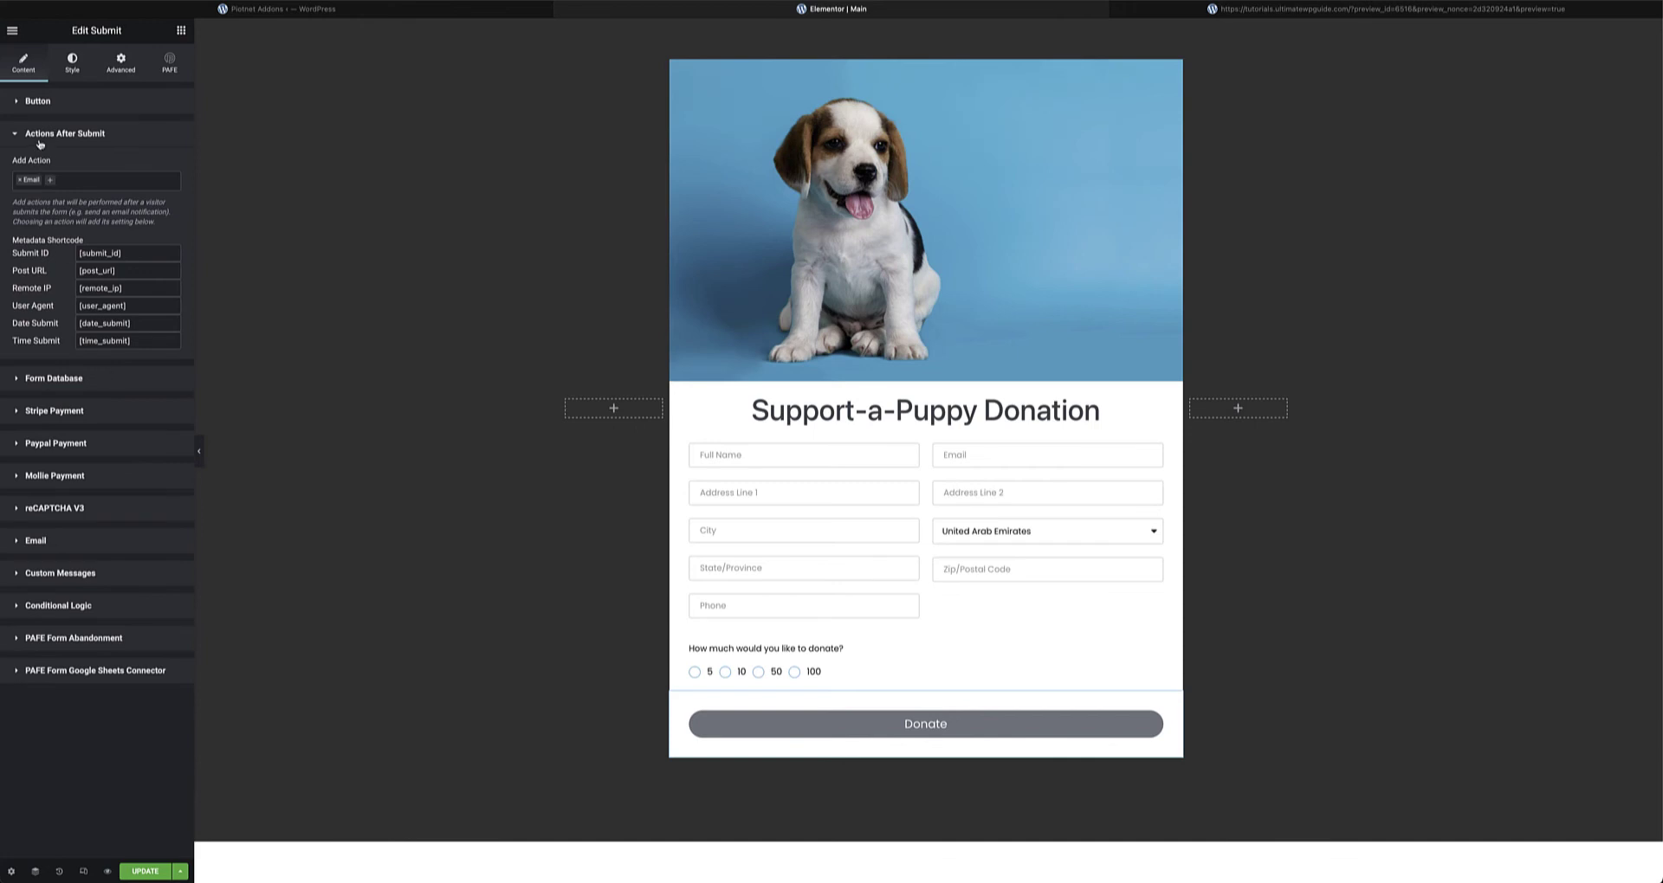
pyautogui.click(50, 182)
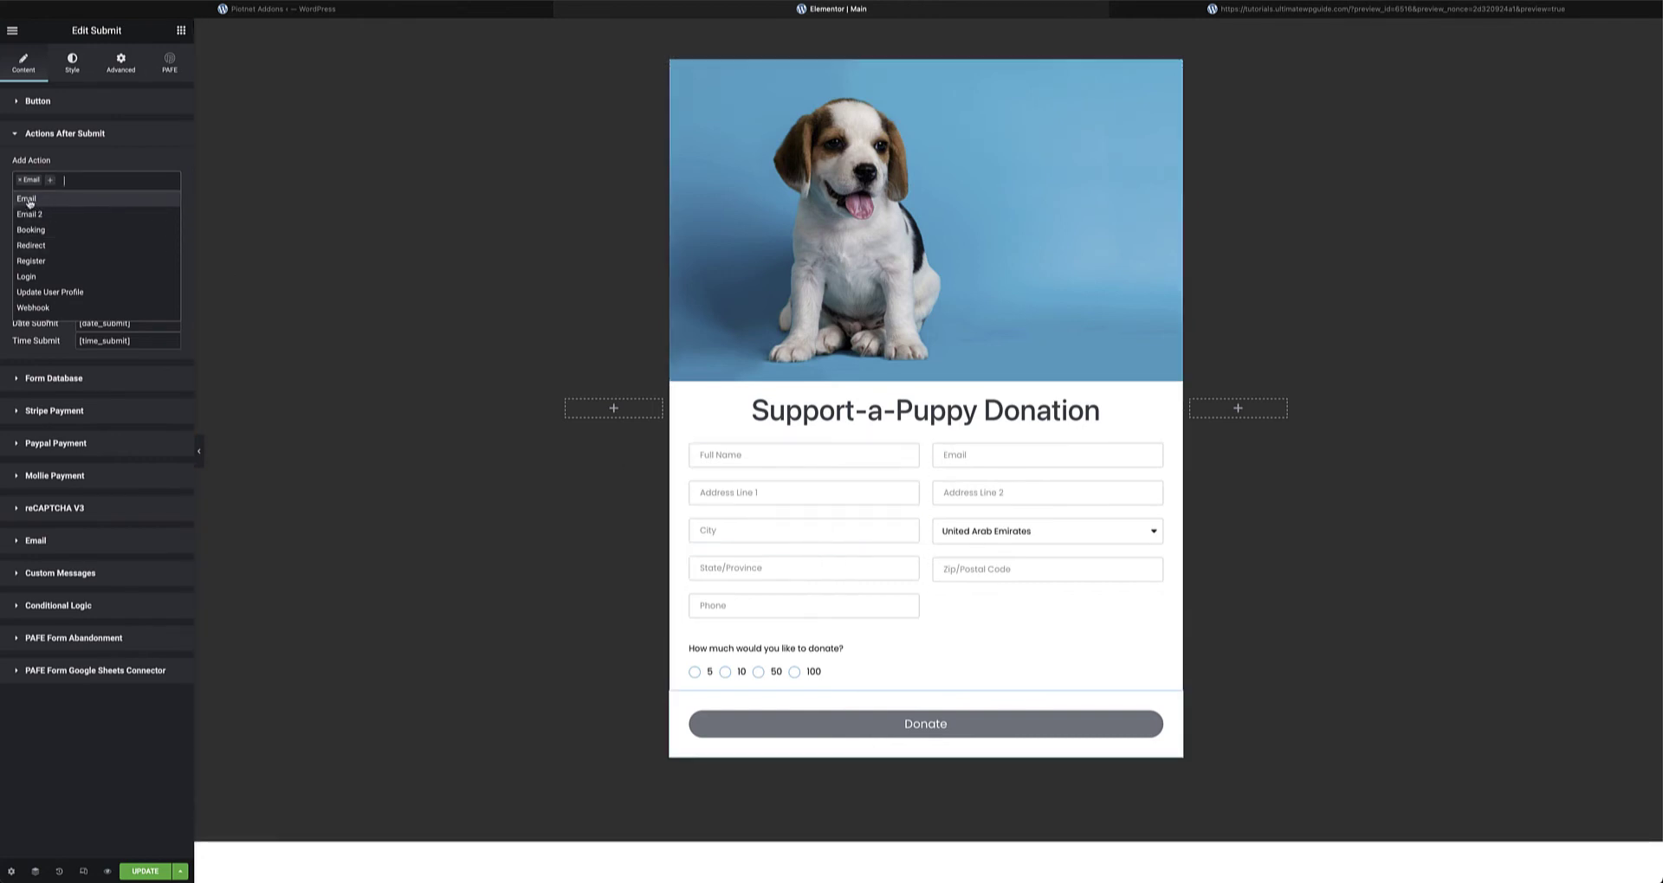
pyautogui.scroll(-2, 80, 260)
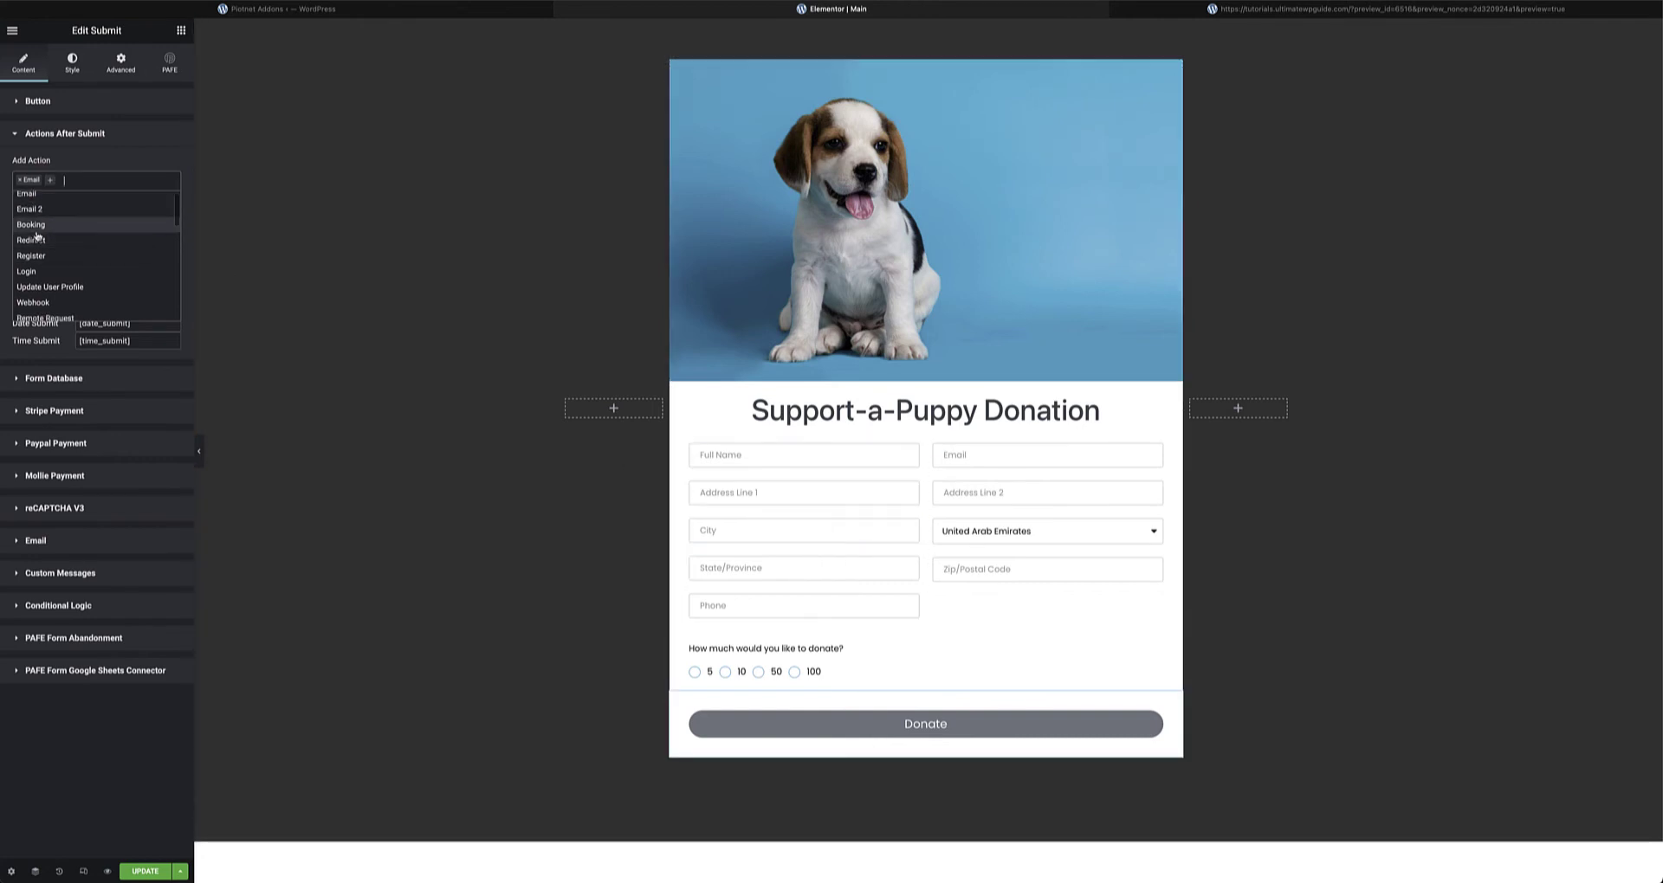
pyautogui.scroll(-4, 82, 269)
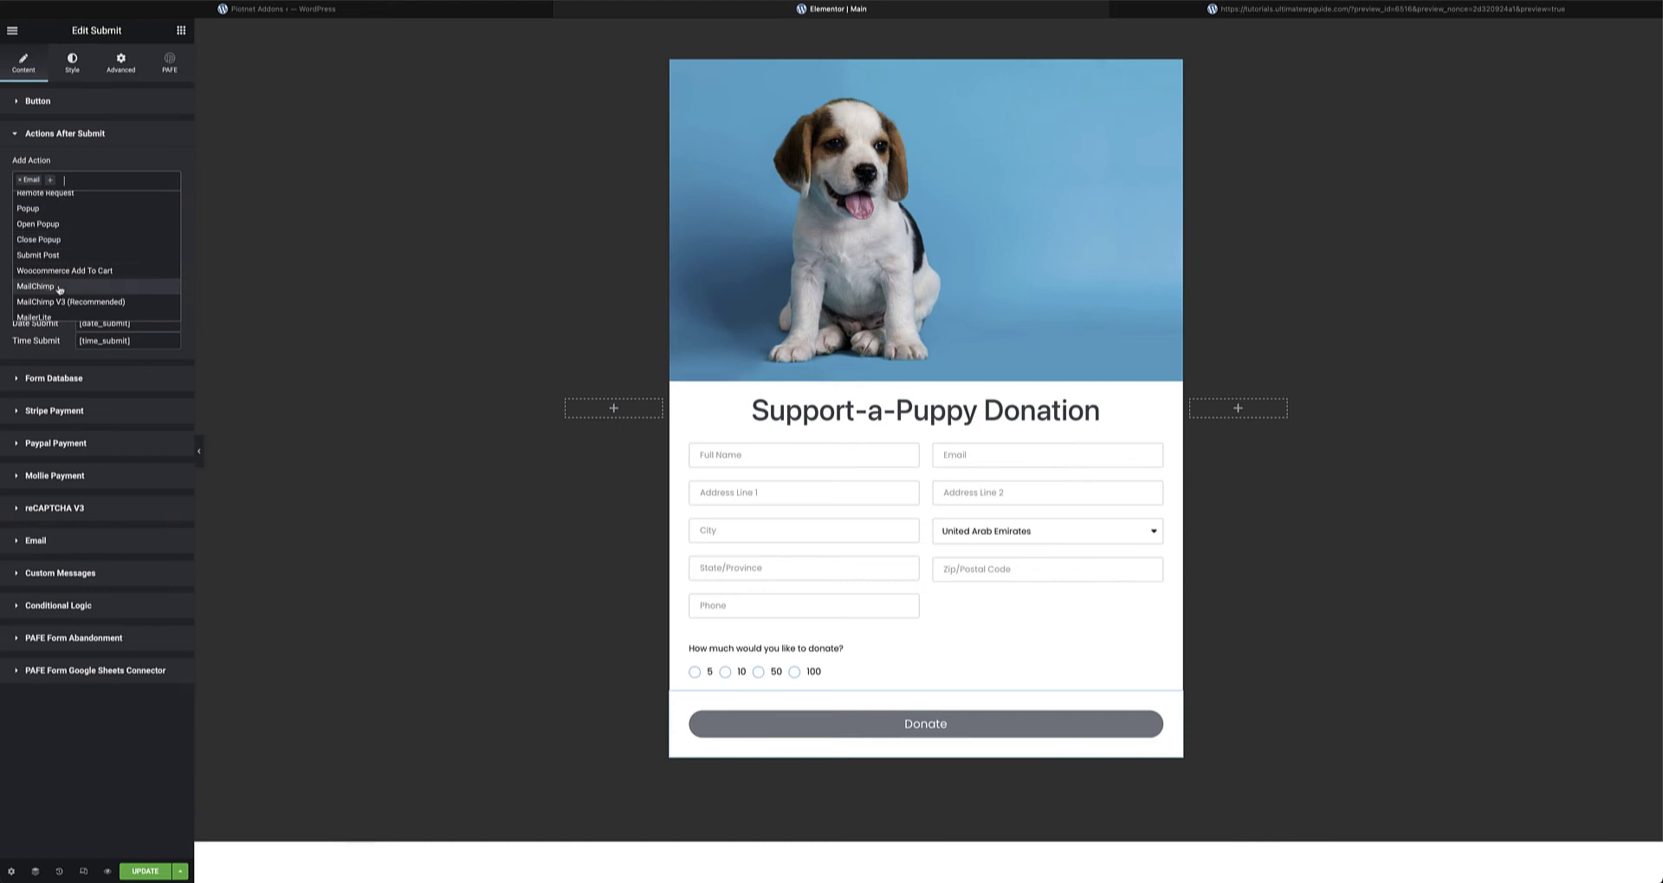
pyautogui.scroll(-2, 59, 289)
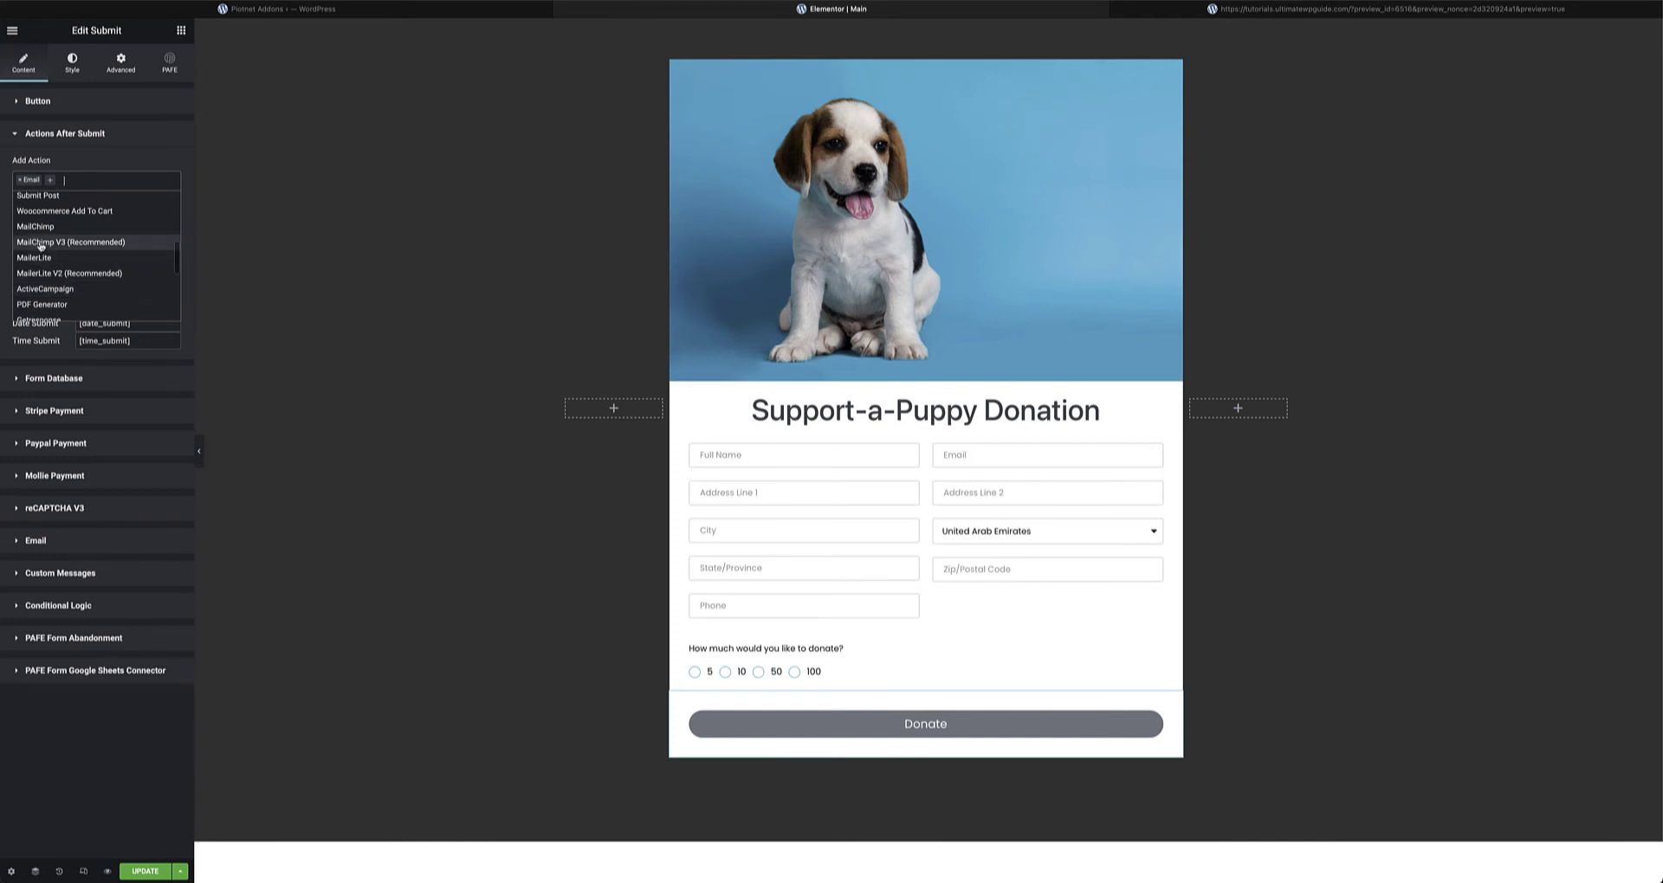
pyautogui.scroll(-3, 113, 264)
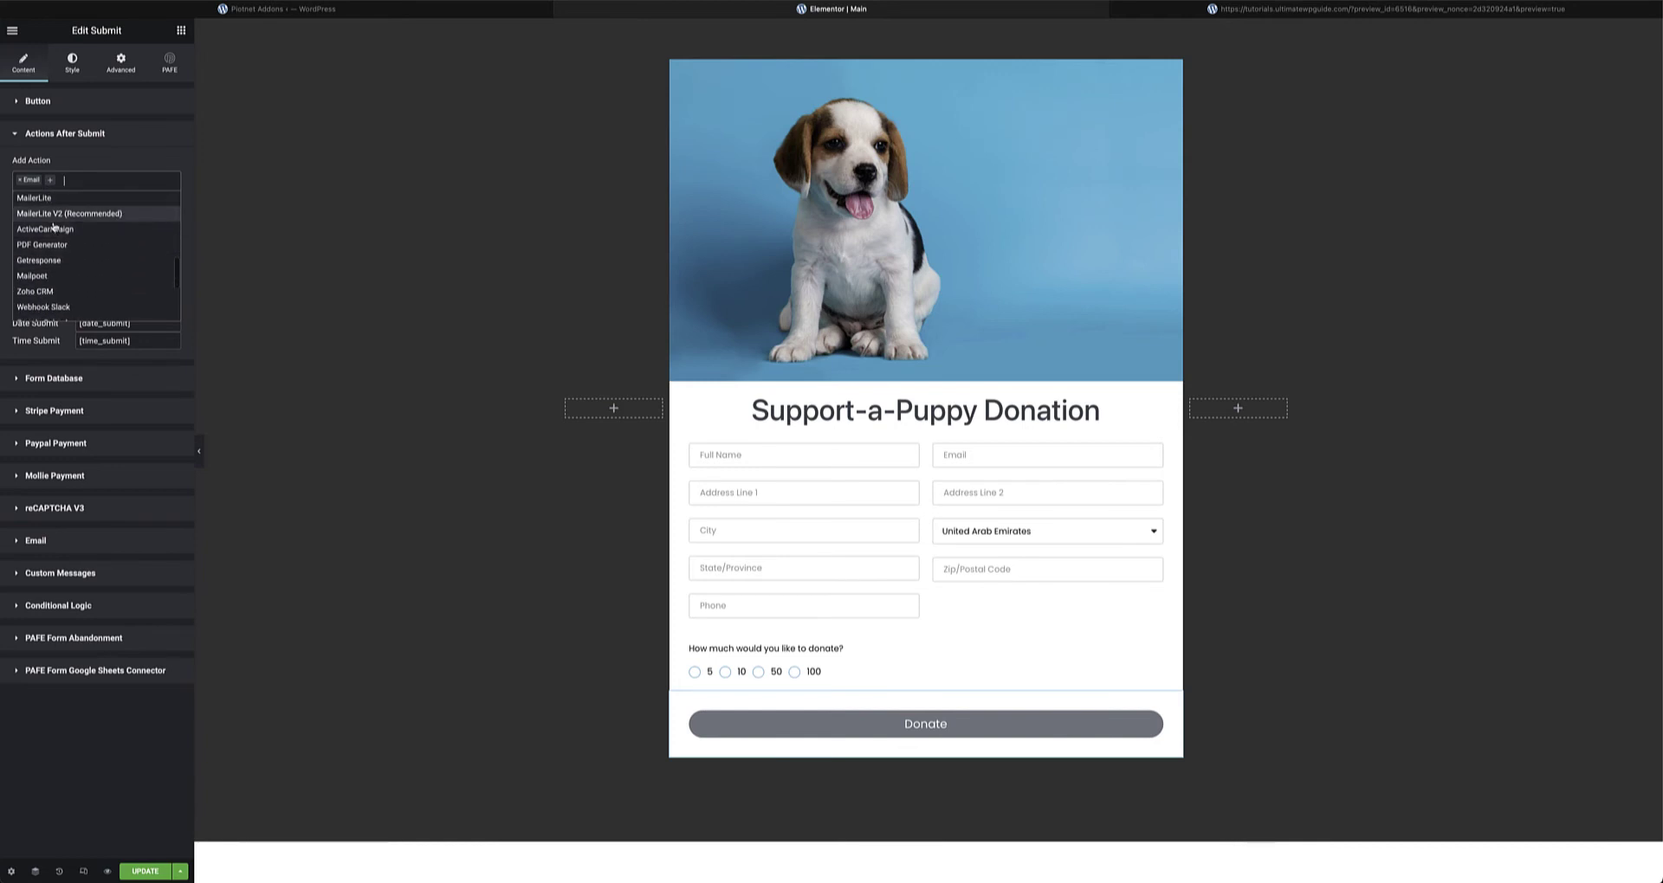
pyautogui.scroll(-3, 97, 257)
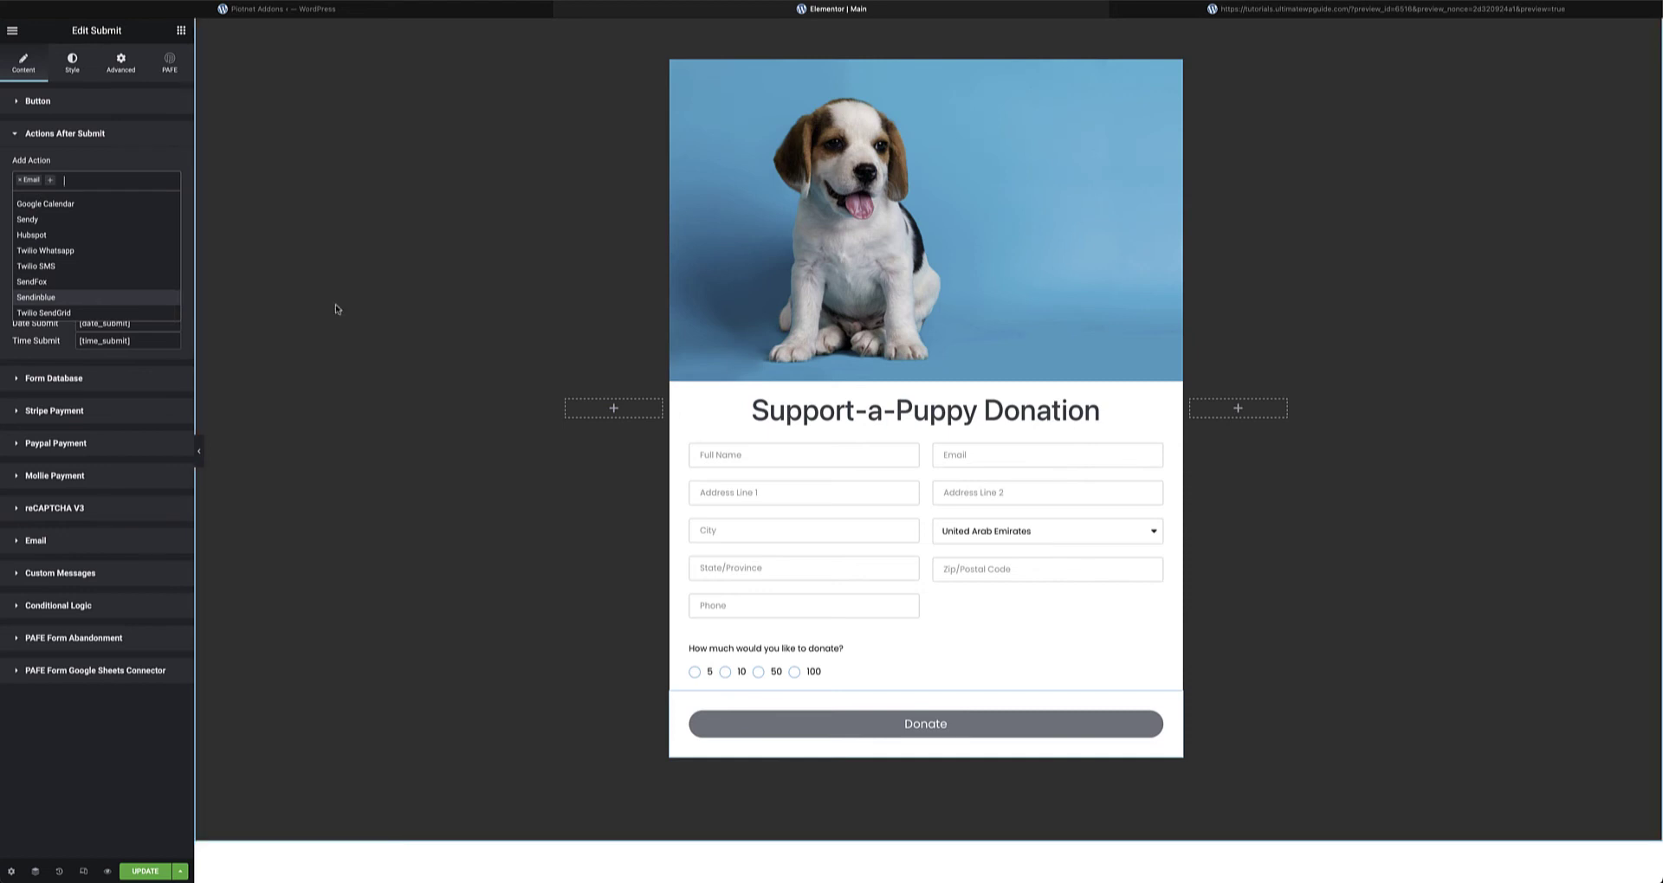
# Expand the Donate button's Mollie Payment section, then go to the Piotnet Addons settings page
pyautogui.click(72, 476)
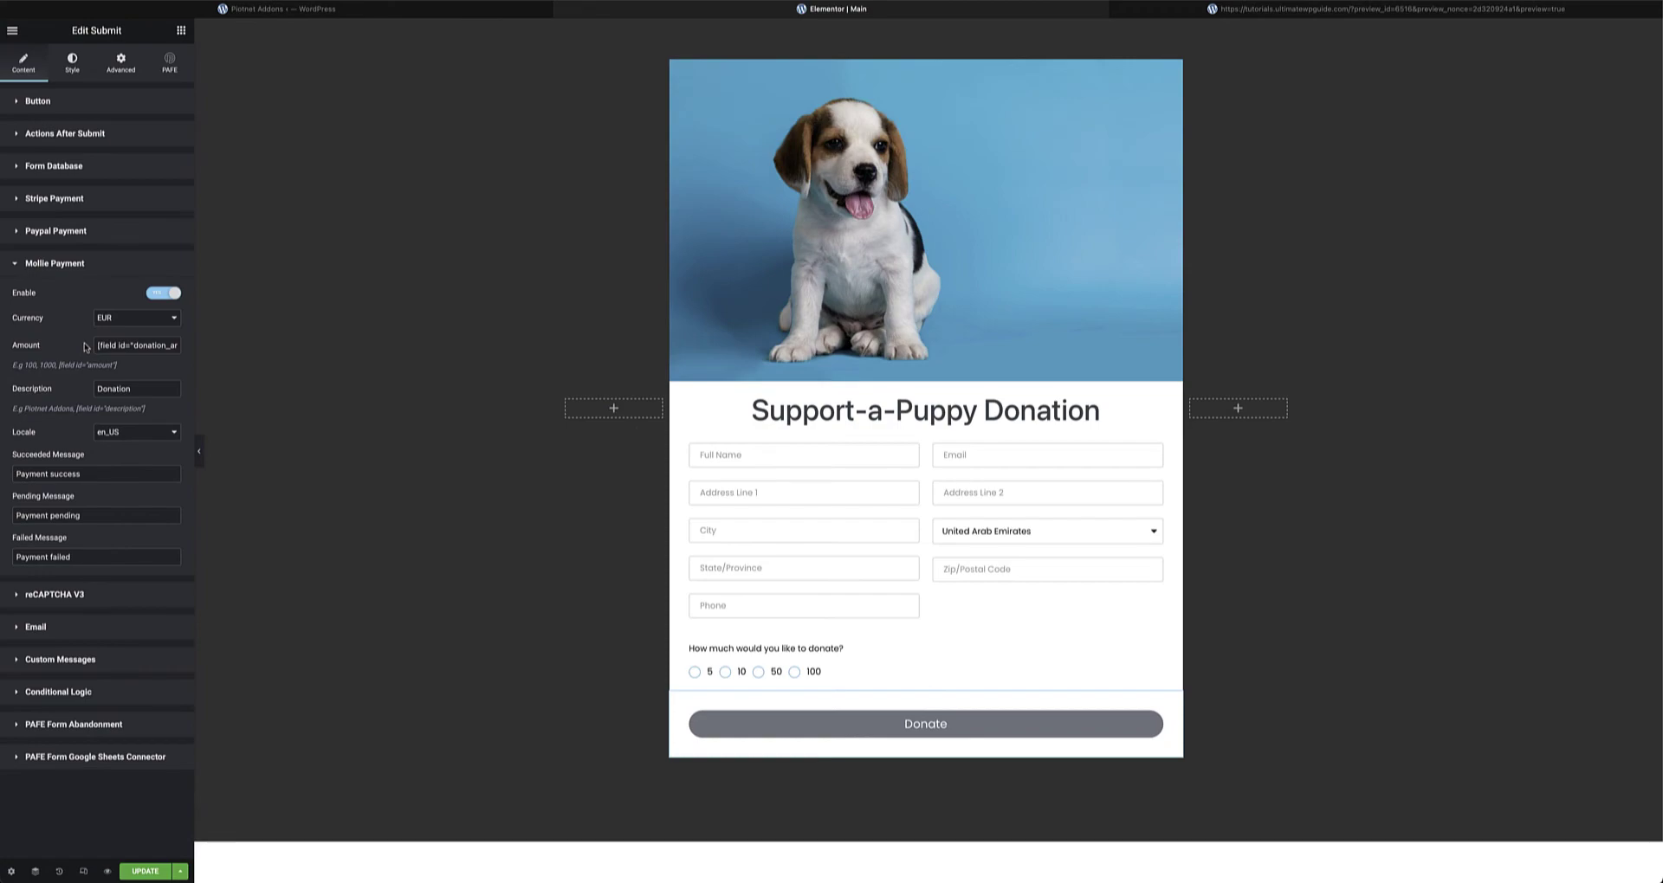
pyautogui.click(257, 10)
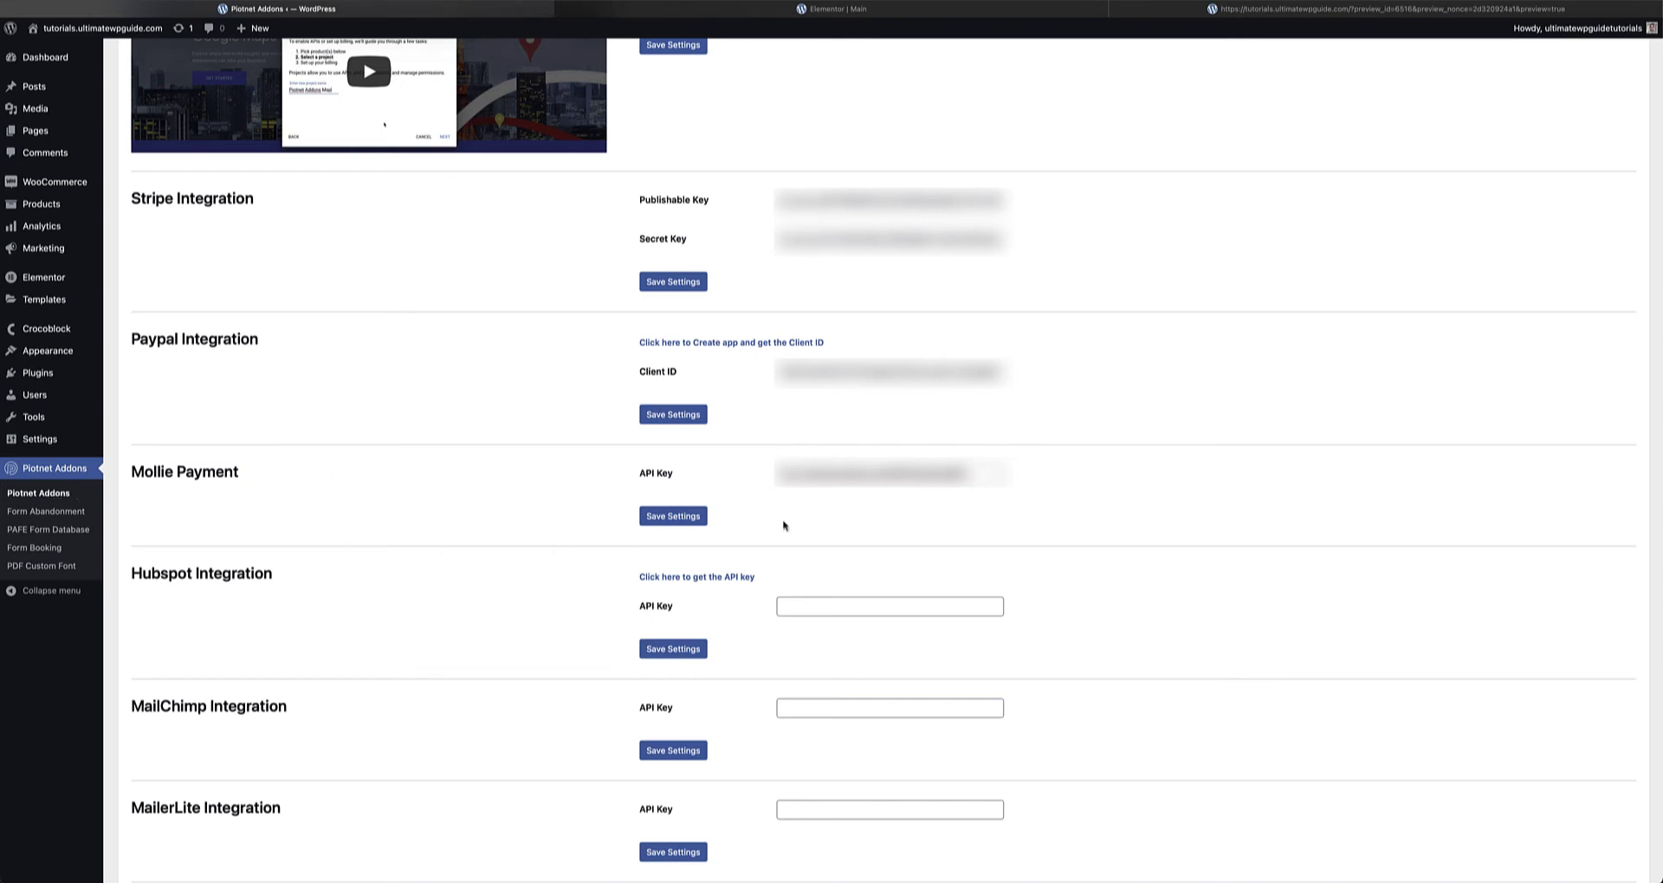
# Select the Mollie Payment API key in Piotnet Addons settings, then return to the Elementor editor
pyautogui.moveTo(784, 474); pyautogui.dragTo(974, 473)
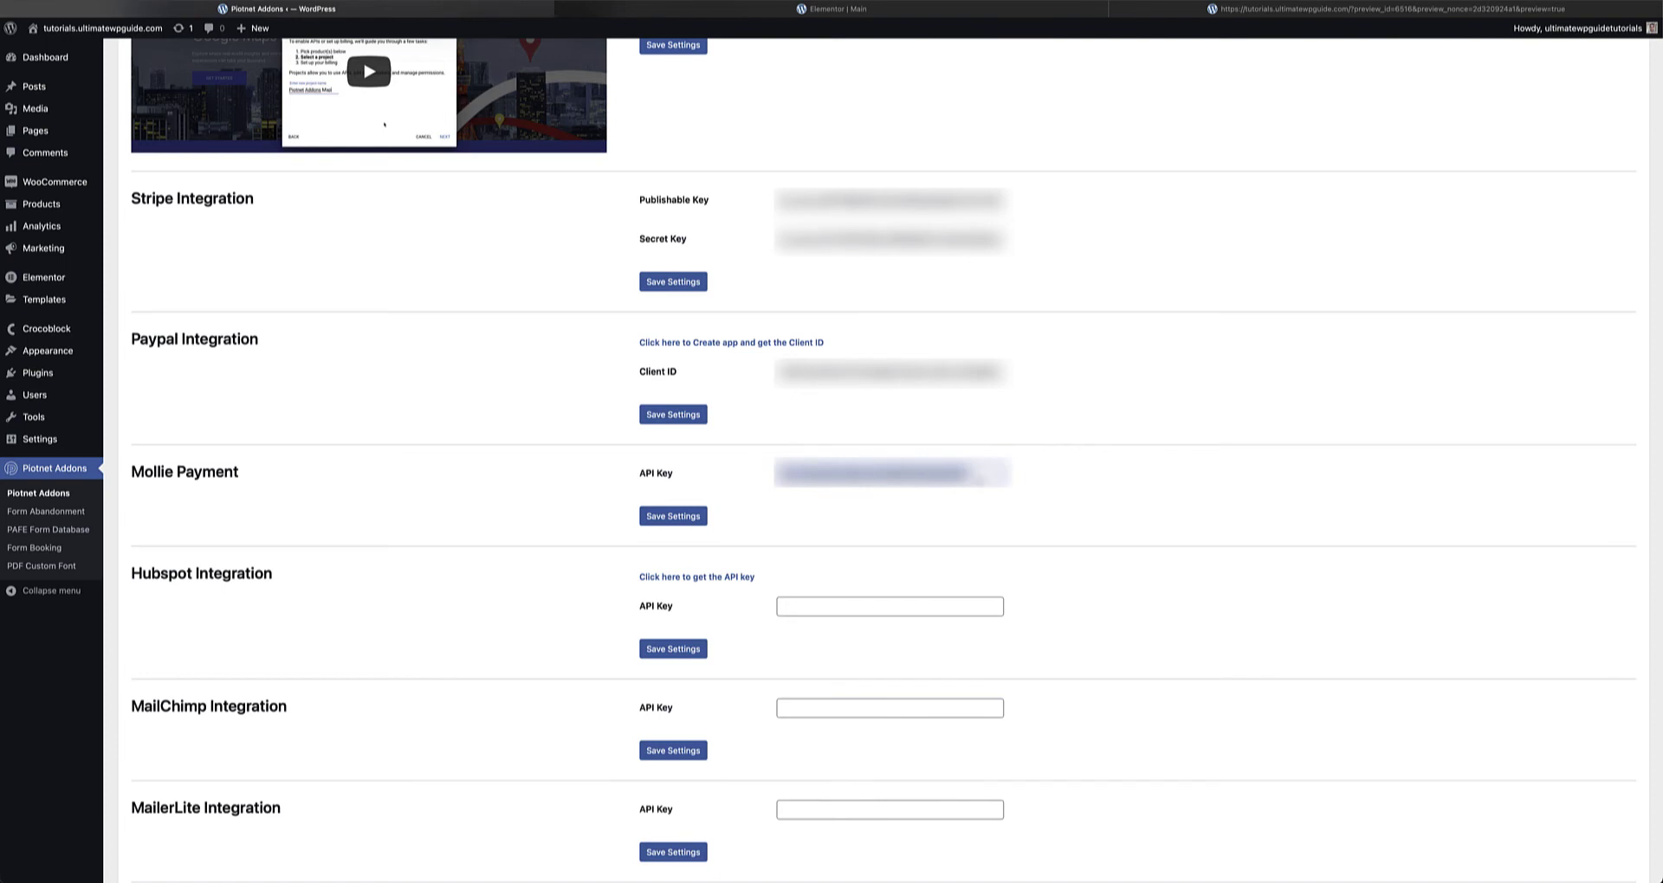
pyautogui.click(814, 13)
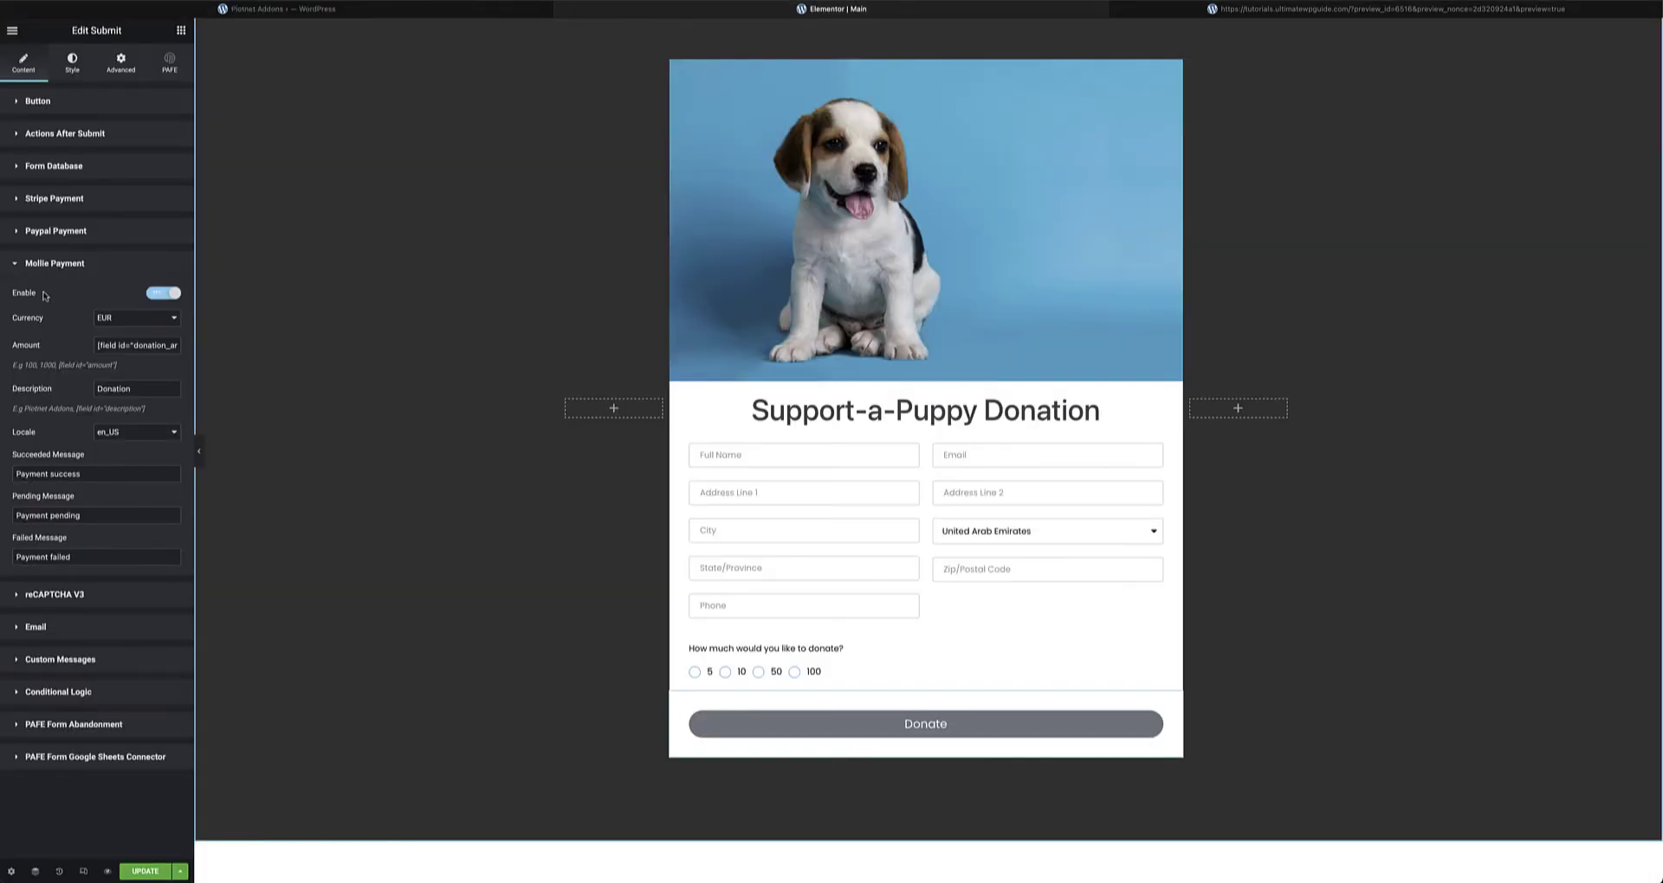
pyautogui.click(163, 293)
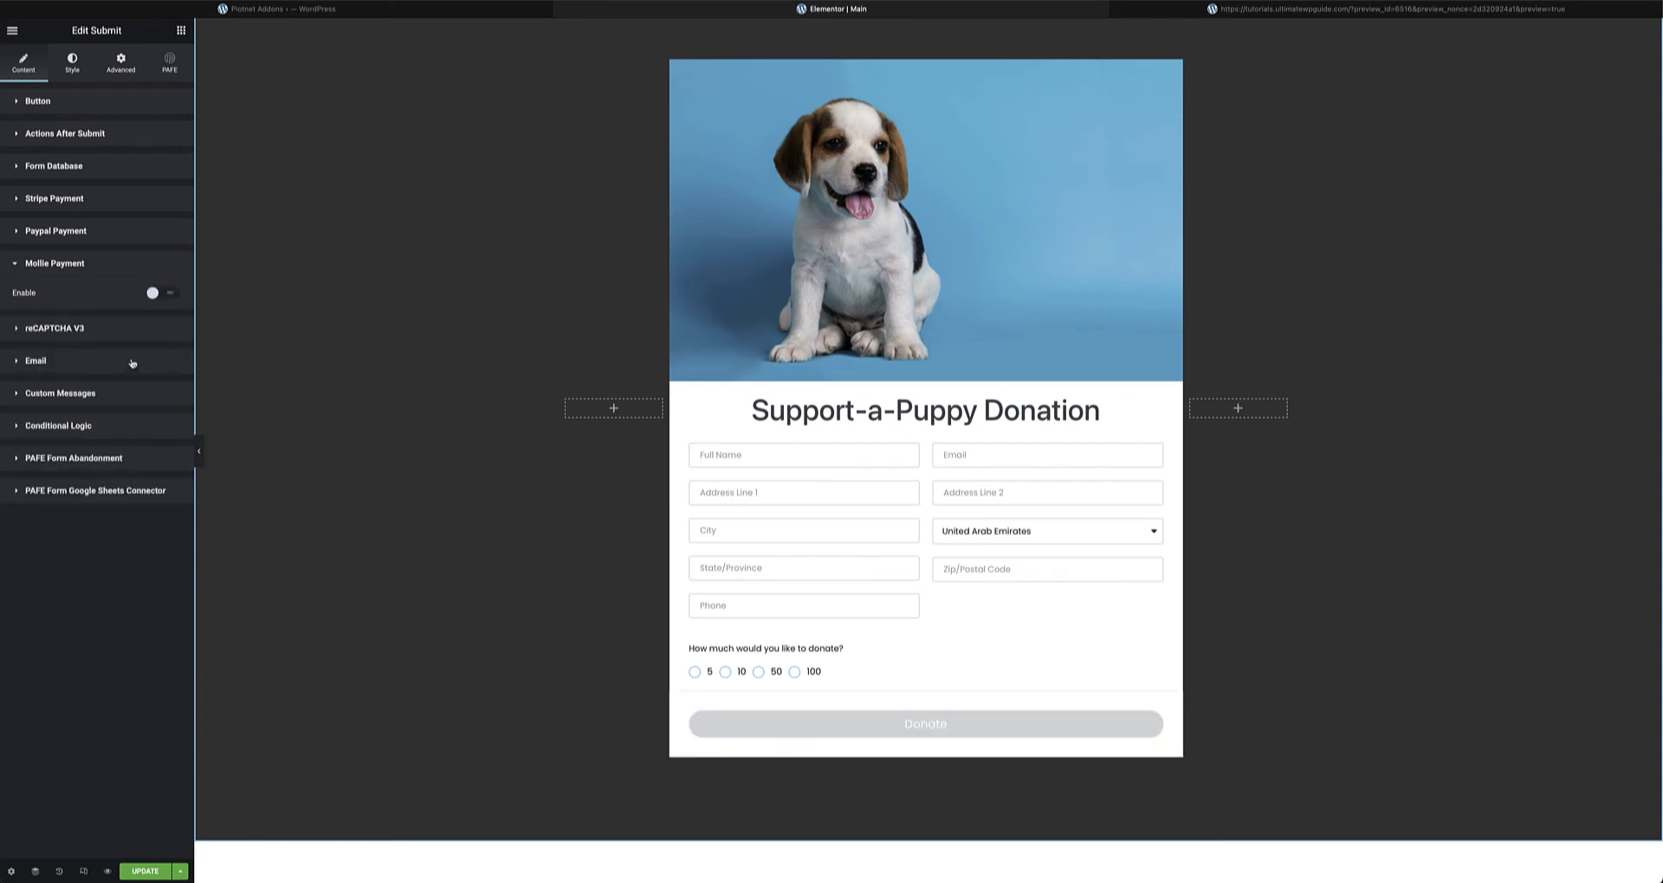
pyautogui.click(161, 294)
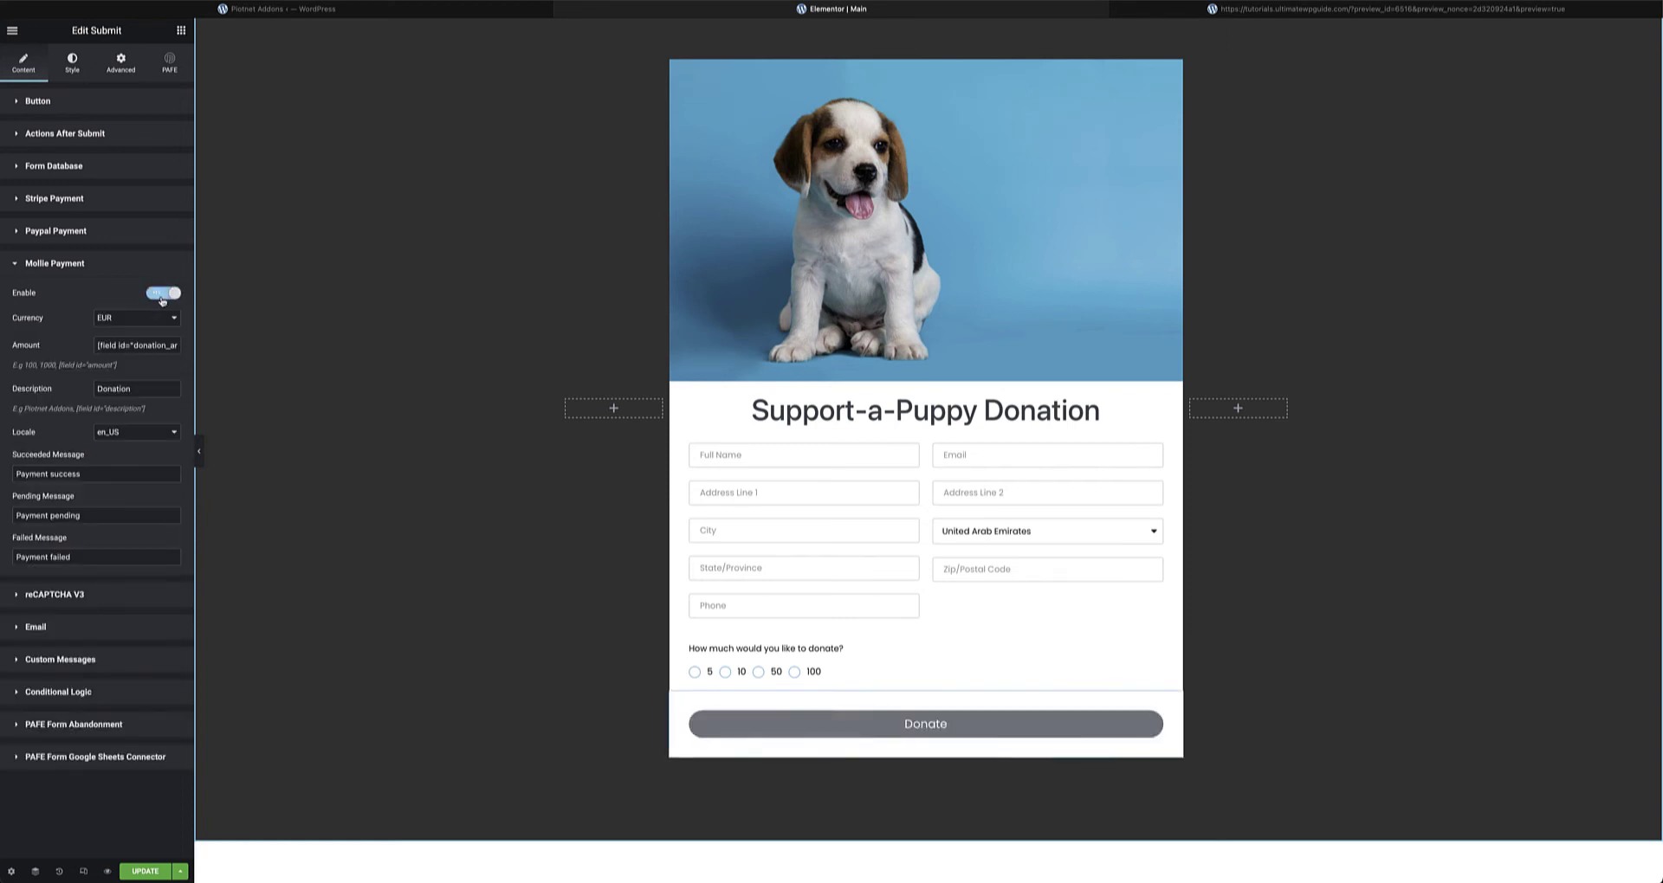
pyautogui.click(152, 319)
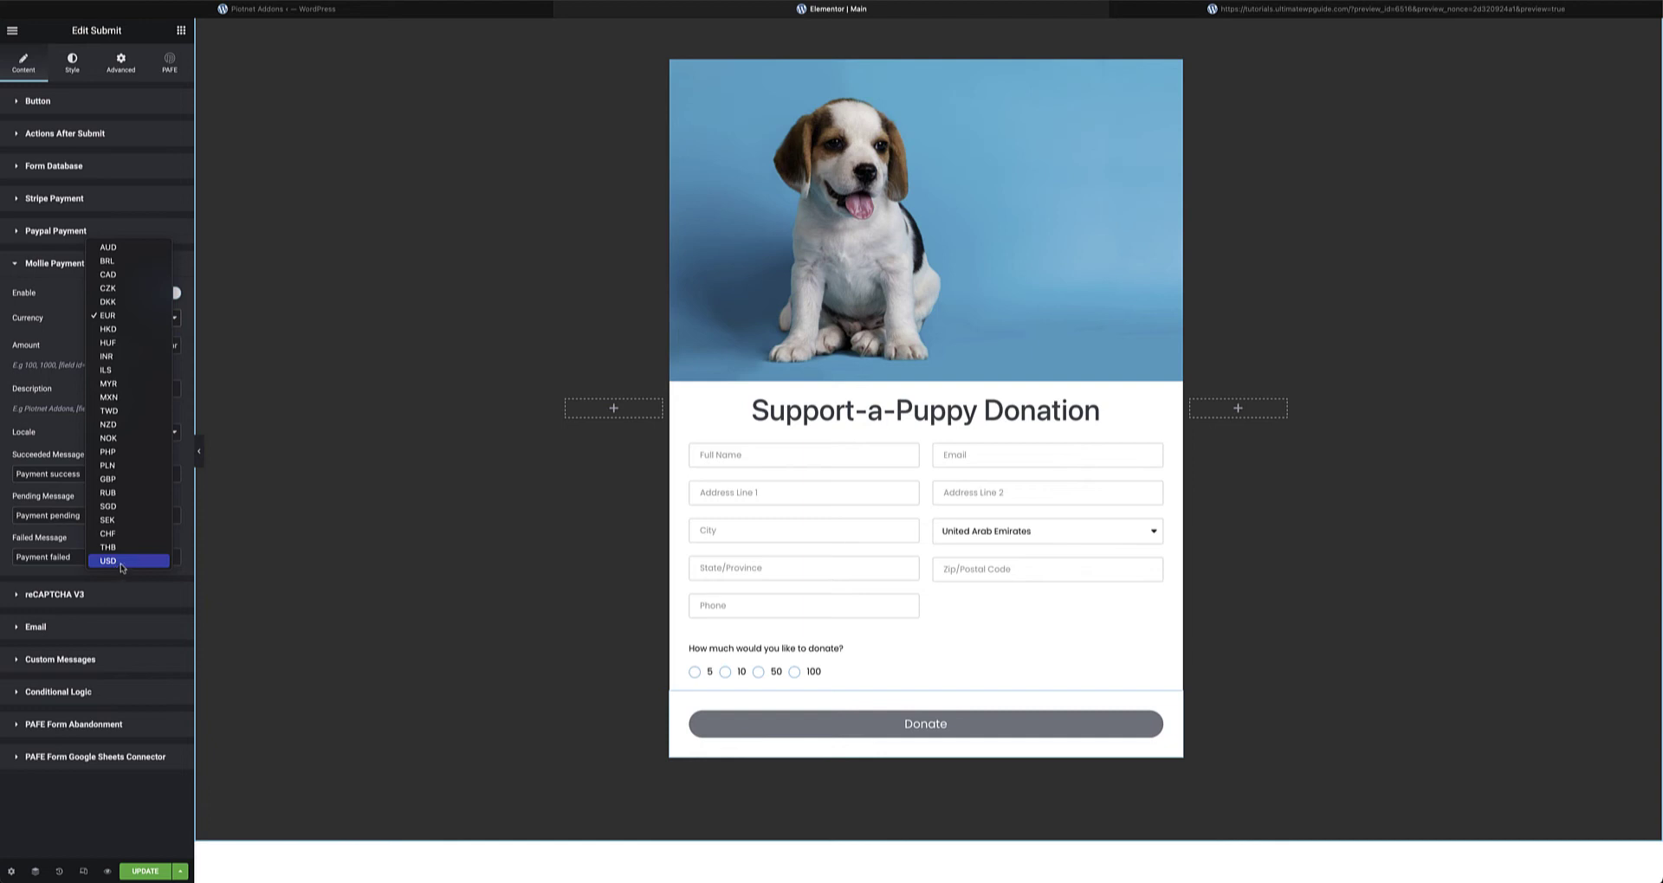
pyautogui.click(116, 563)
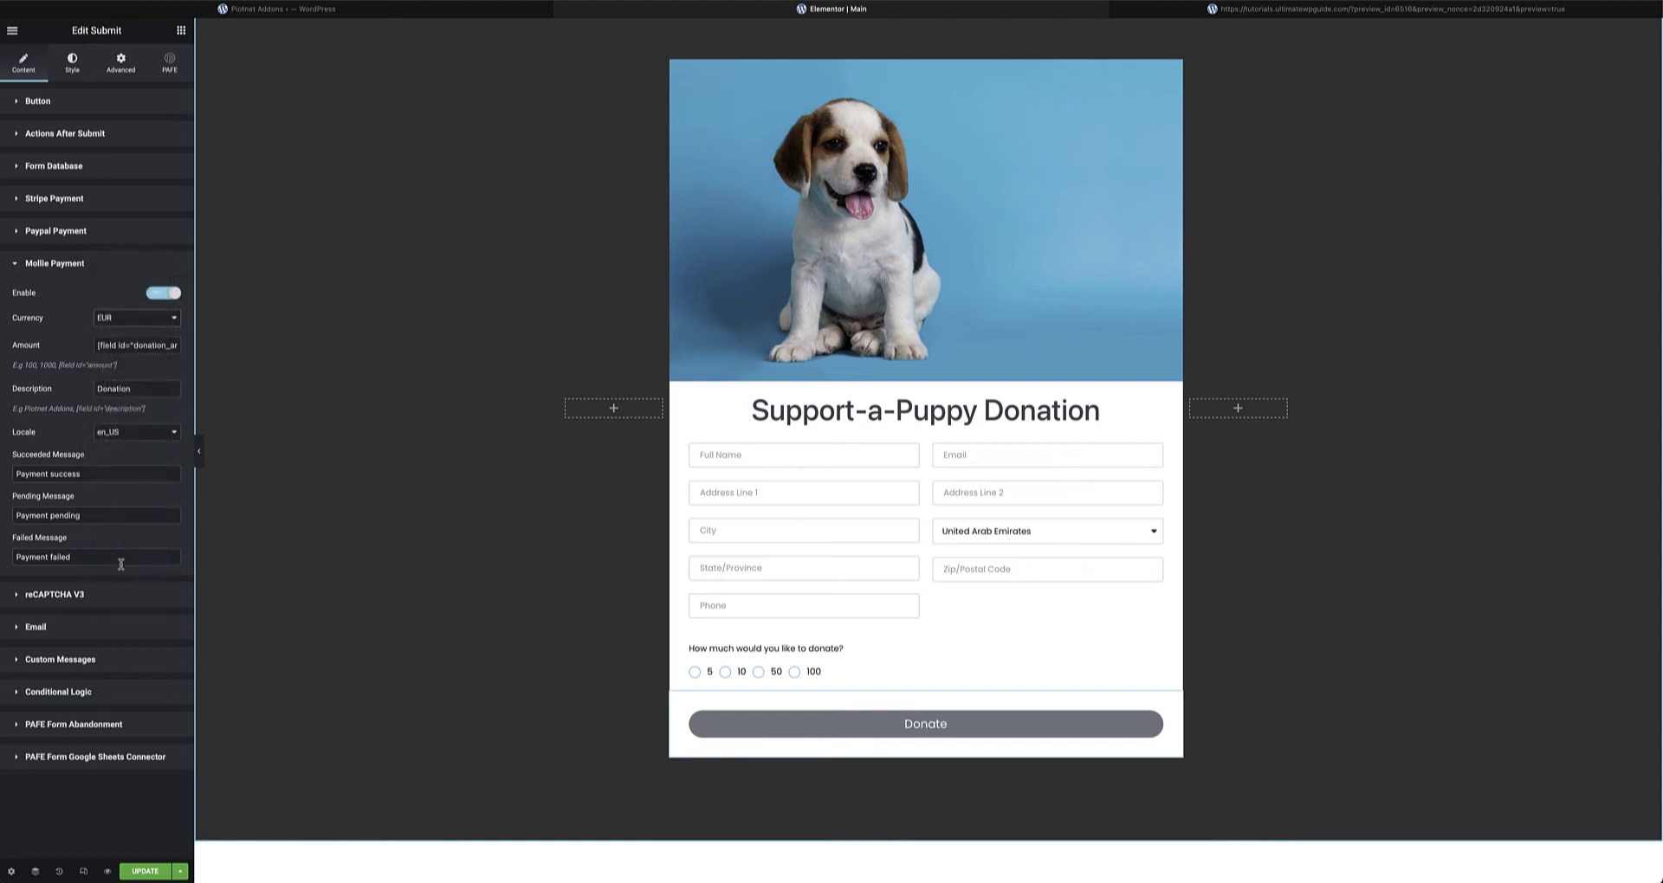
pyautogui.click(122, 323)
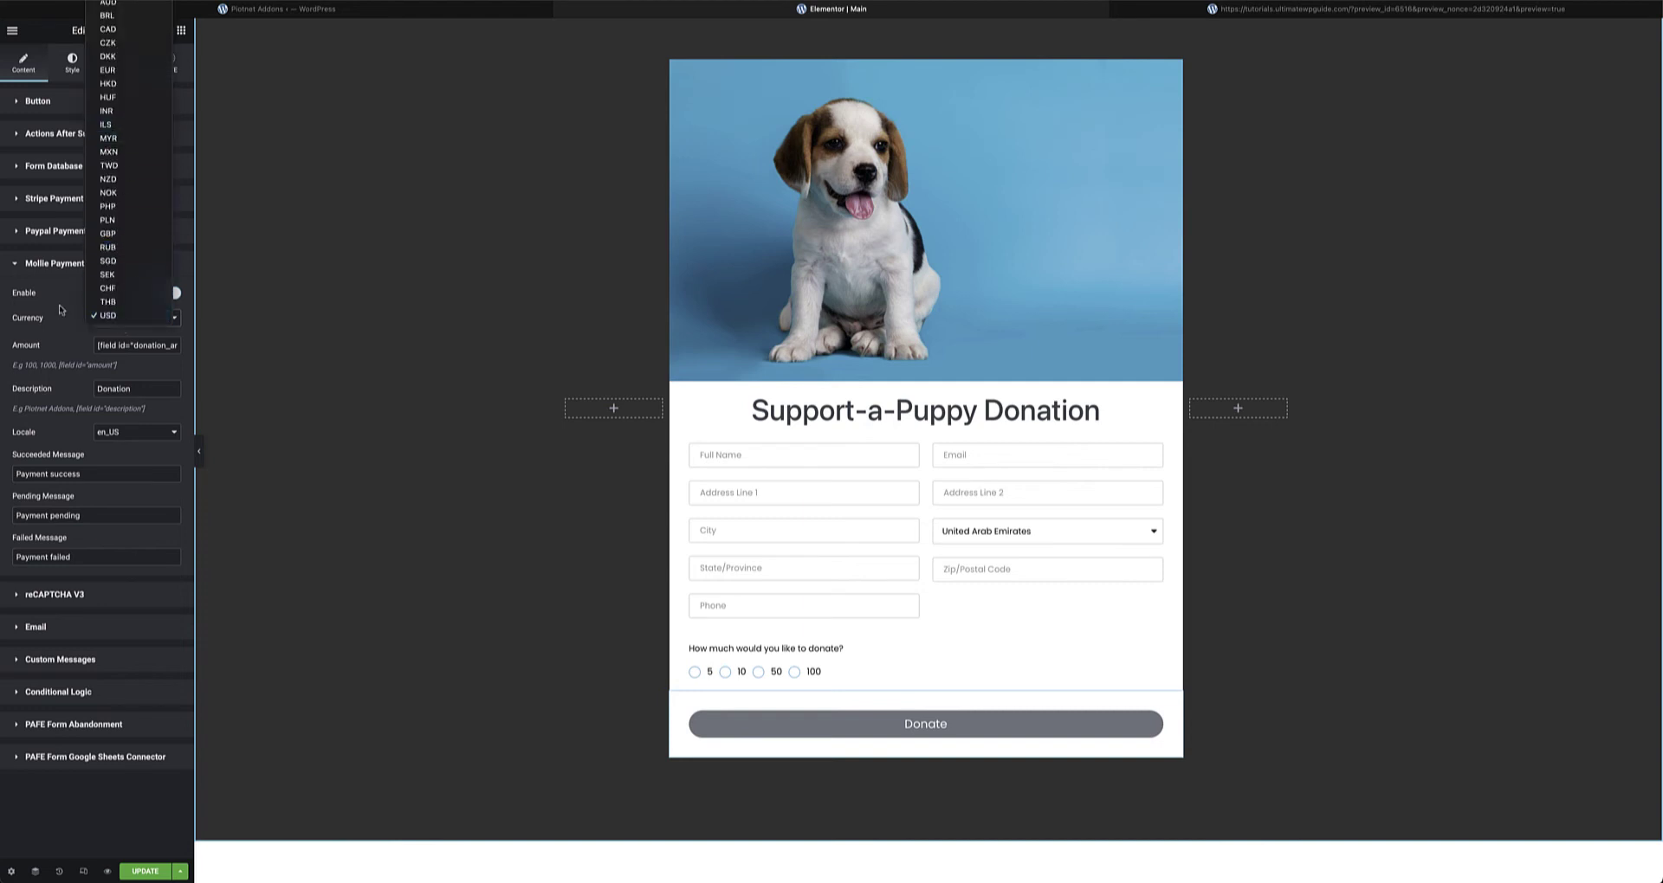
pyautogui.click(61, 309)
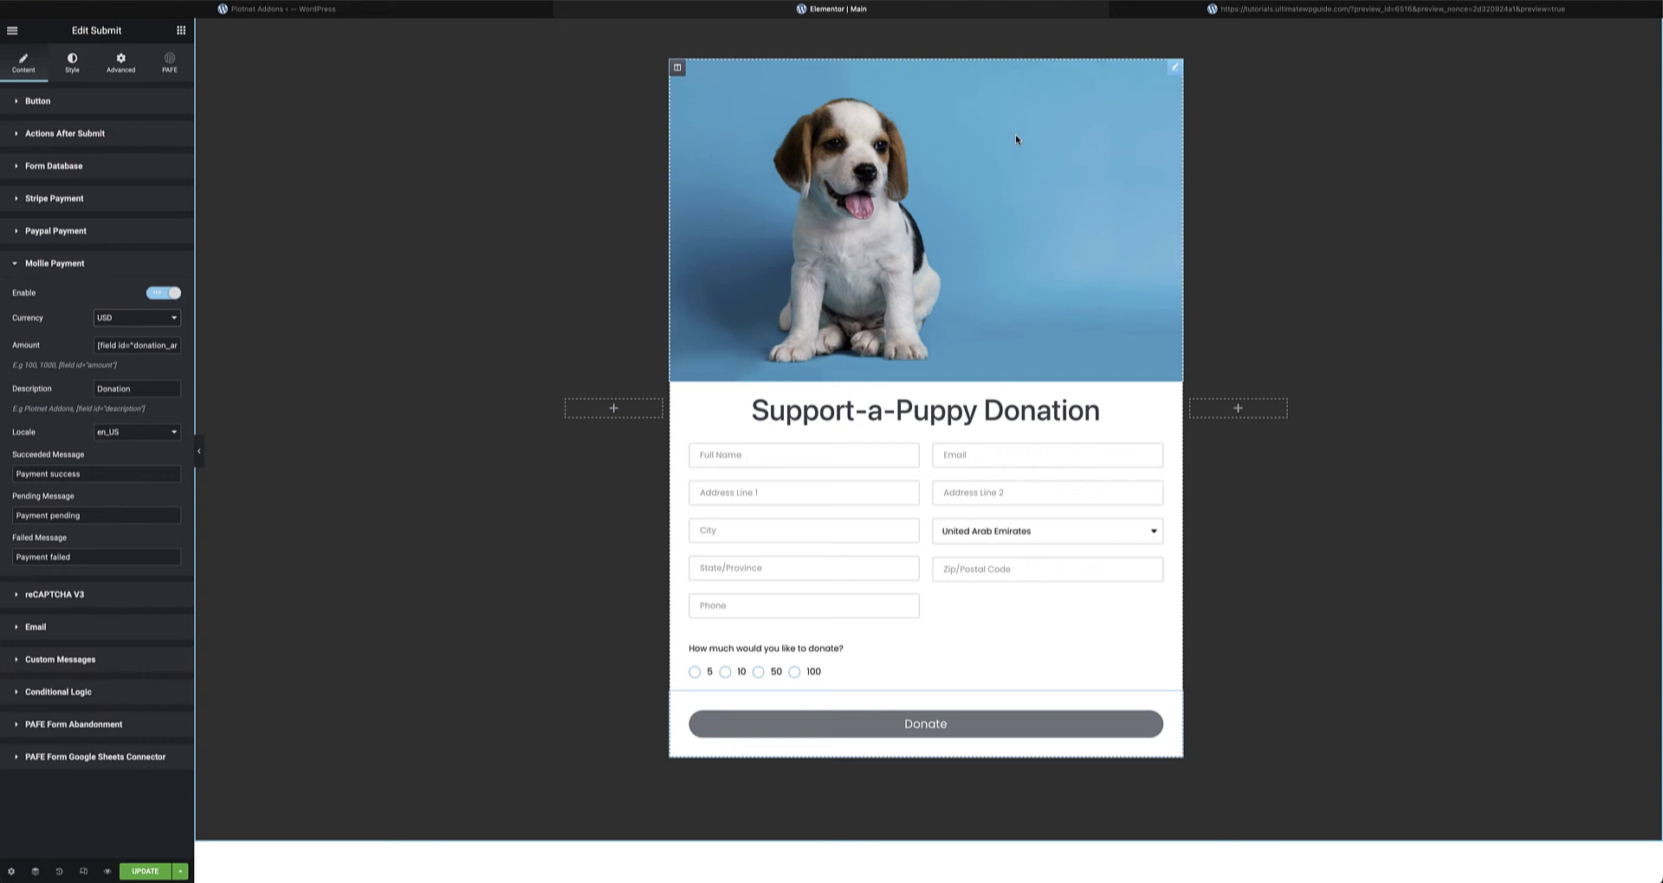
pyautogui.click(127, 319)
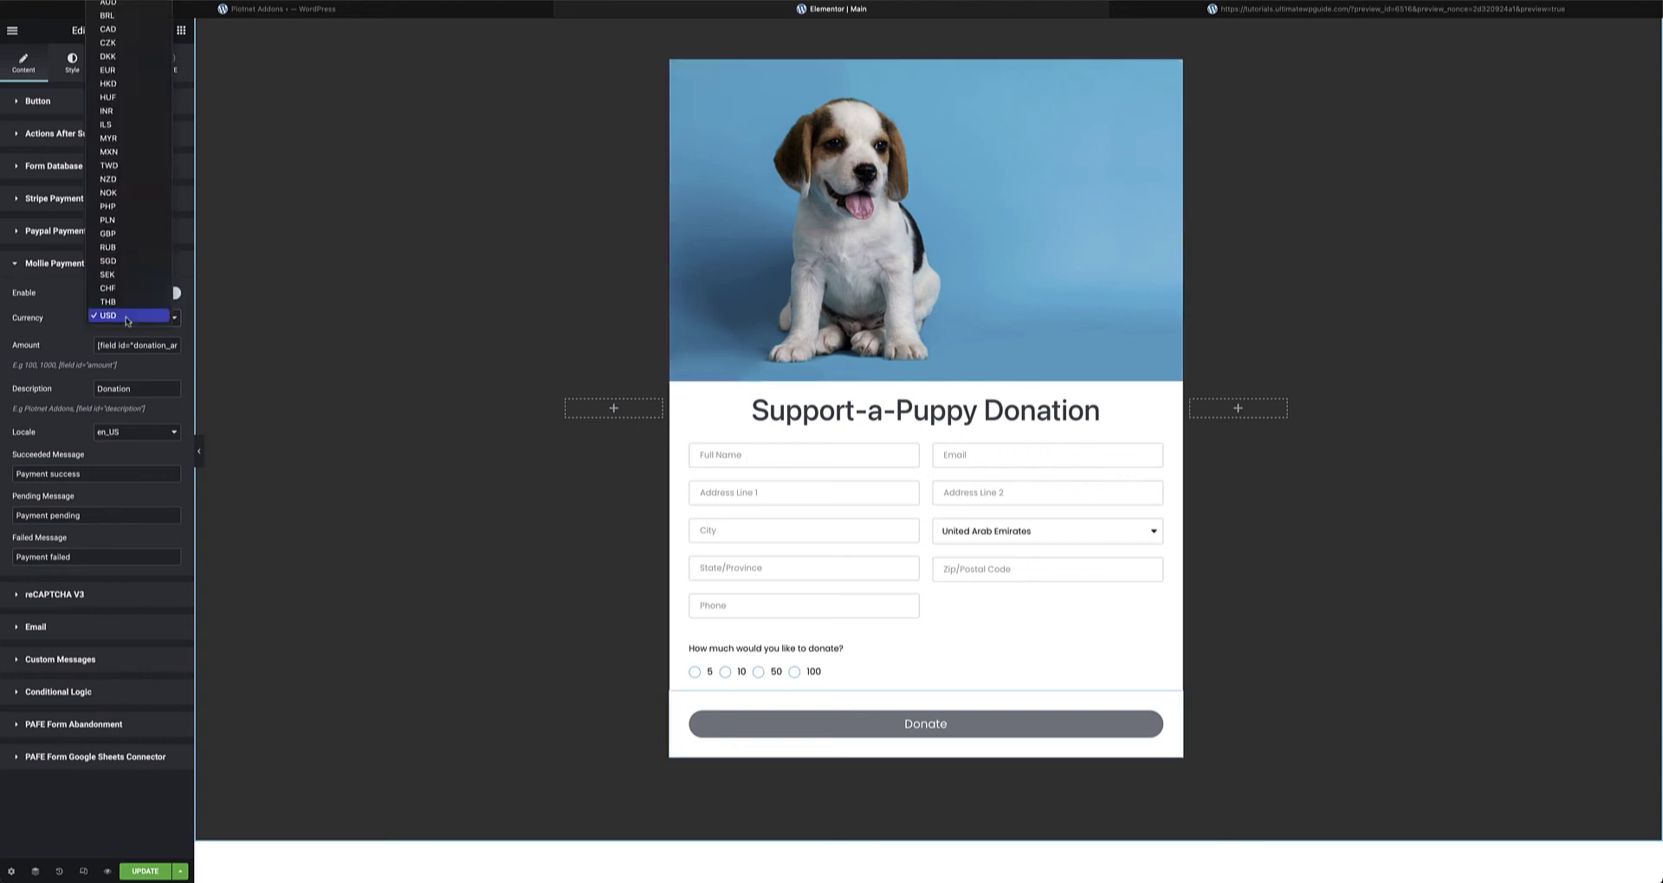
pyautogui.click(107, 70)
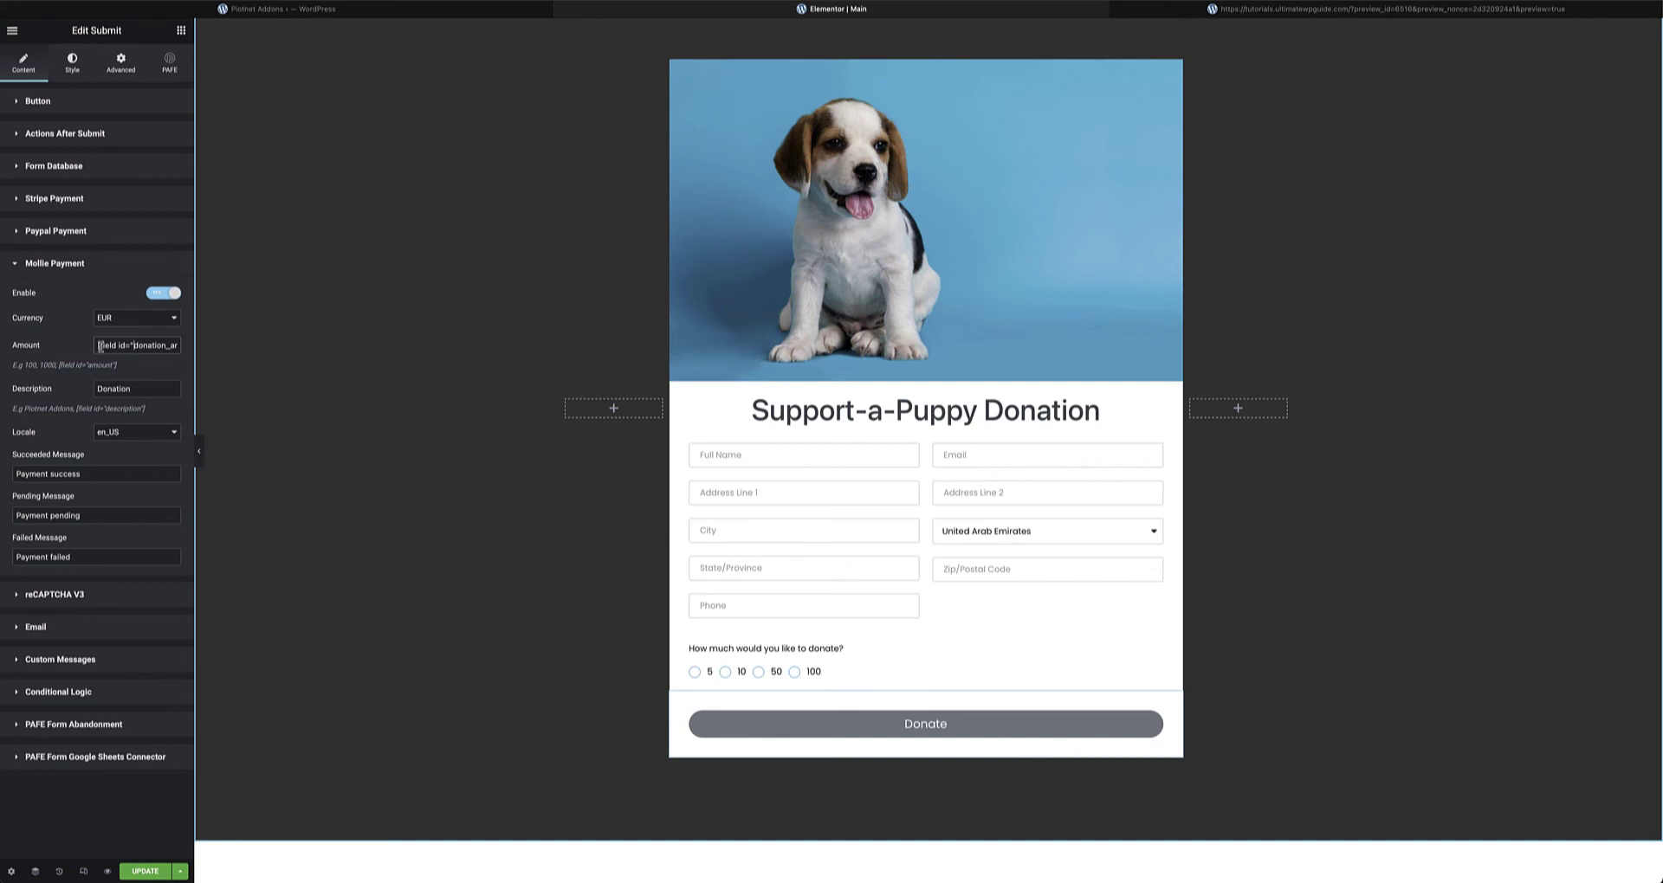
# Replace the fixed Mollie Amount of 5 with the [field id="donation_amount"] shortcode
pyautogui.moveTo(99, 346); pyautogui.dragTo(232, 360)
pyautogui.hotkey('ctrl', 'c')
pyautogui.write('500')
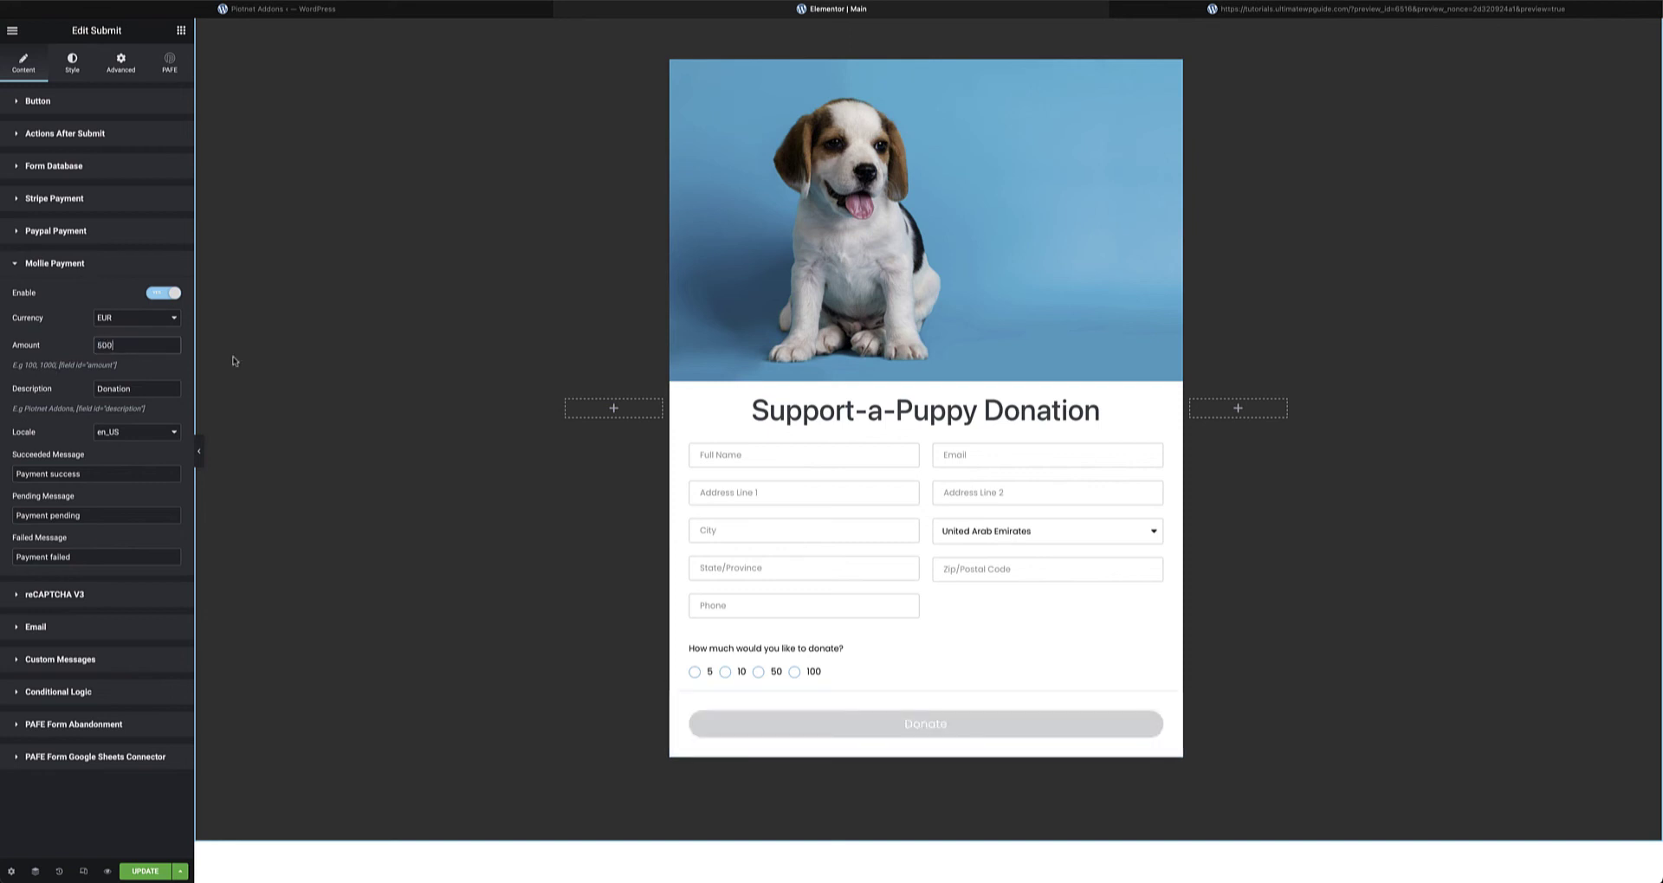
pyautogui.moveTo(111, 345); pyautogui.dragTo(99, 346)
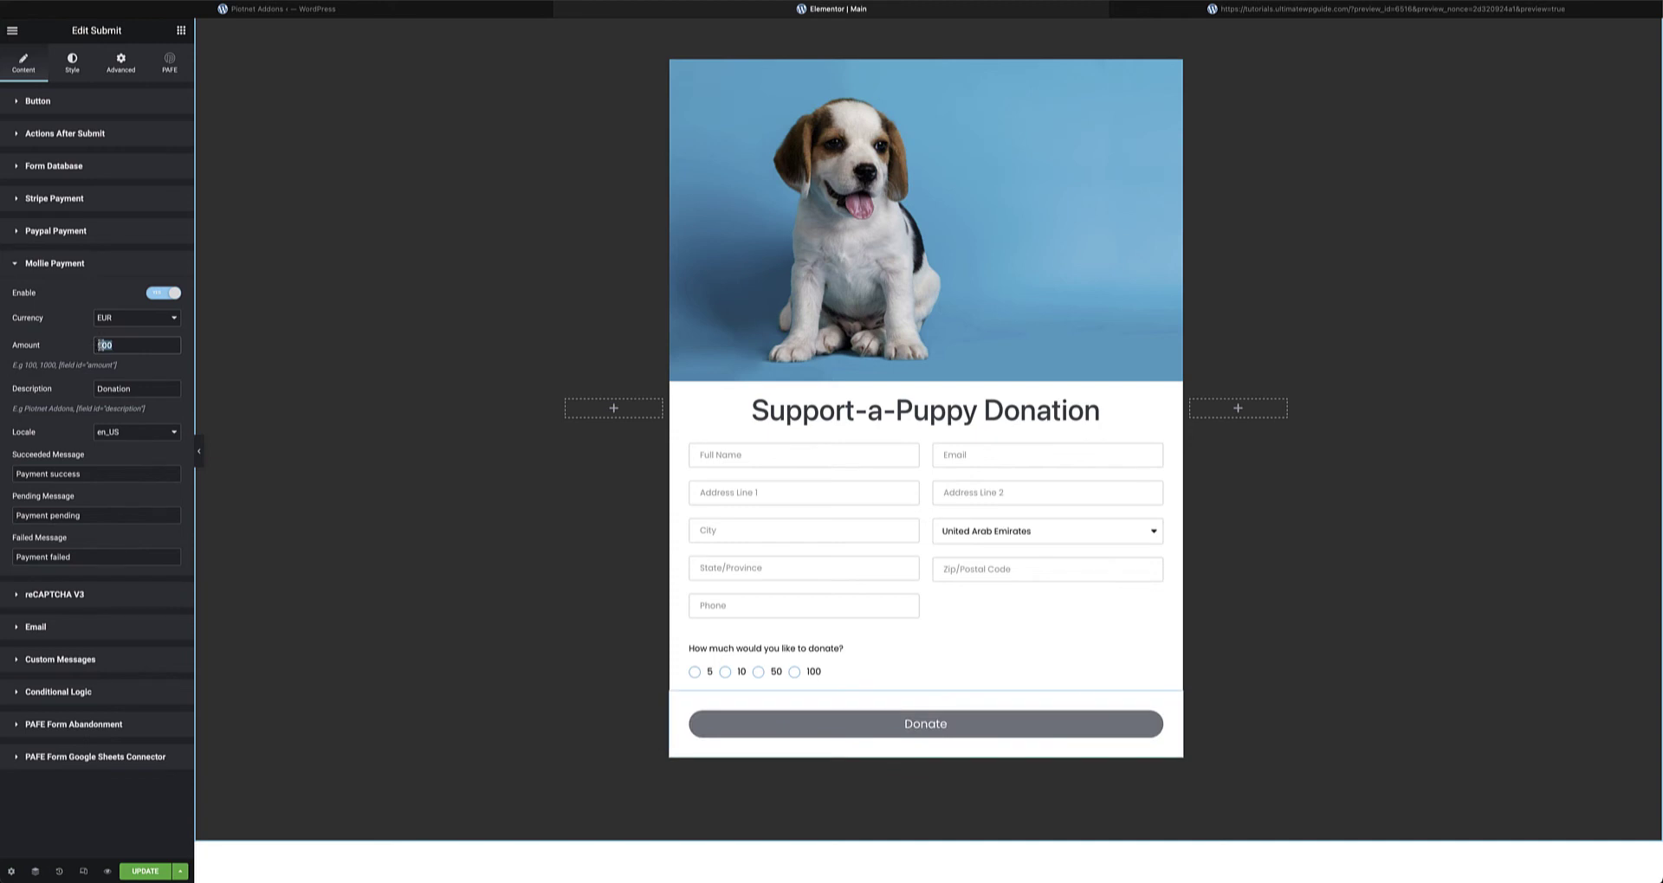
pyautogui.write('5')
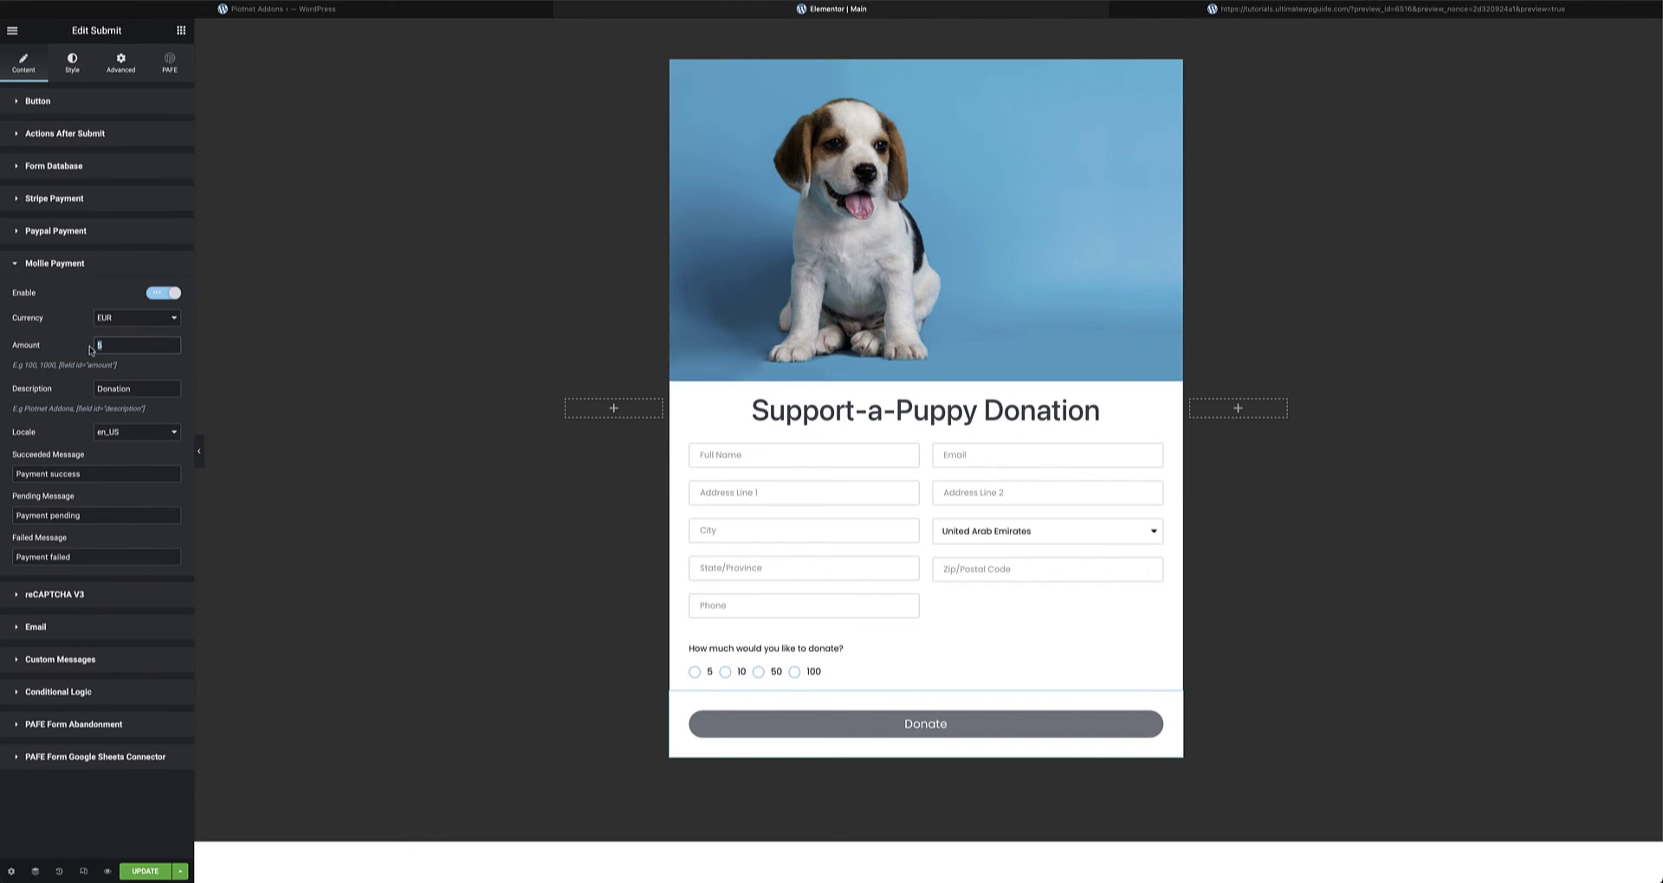
pyautogui.hotkey('ctrl', 'v')
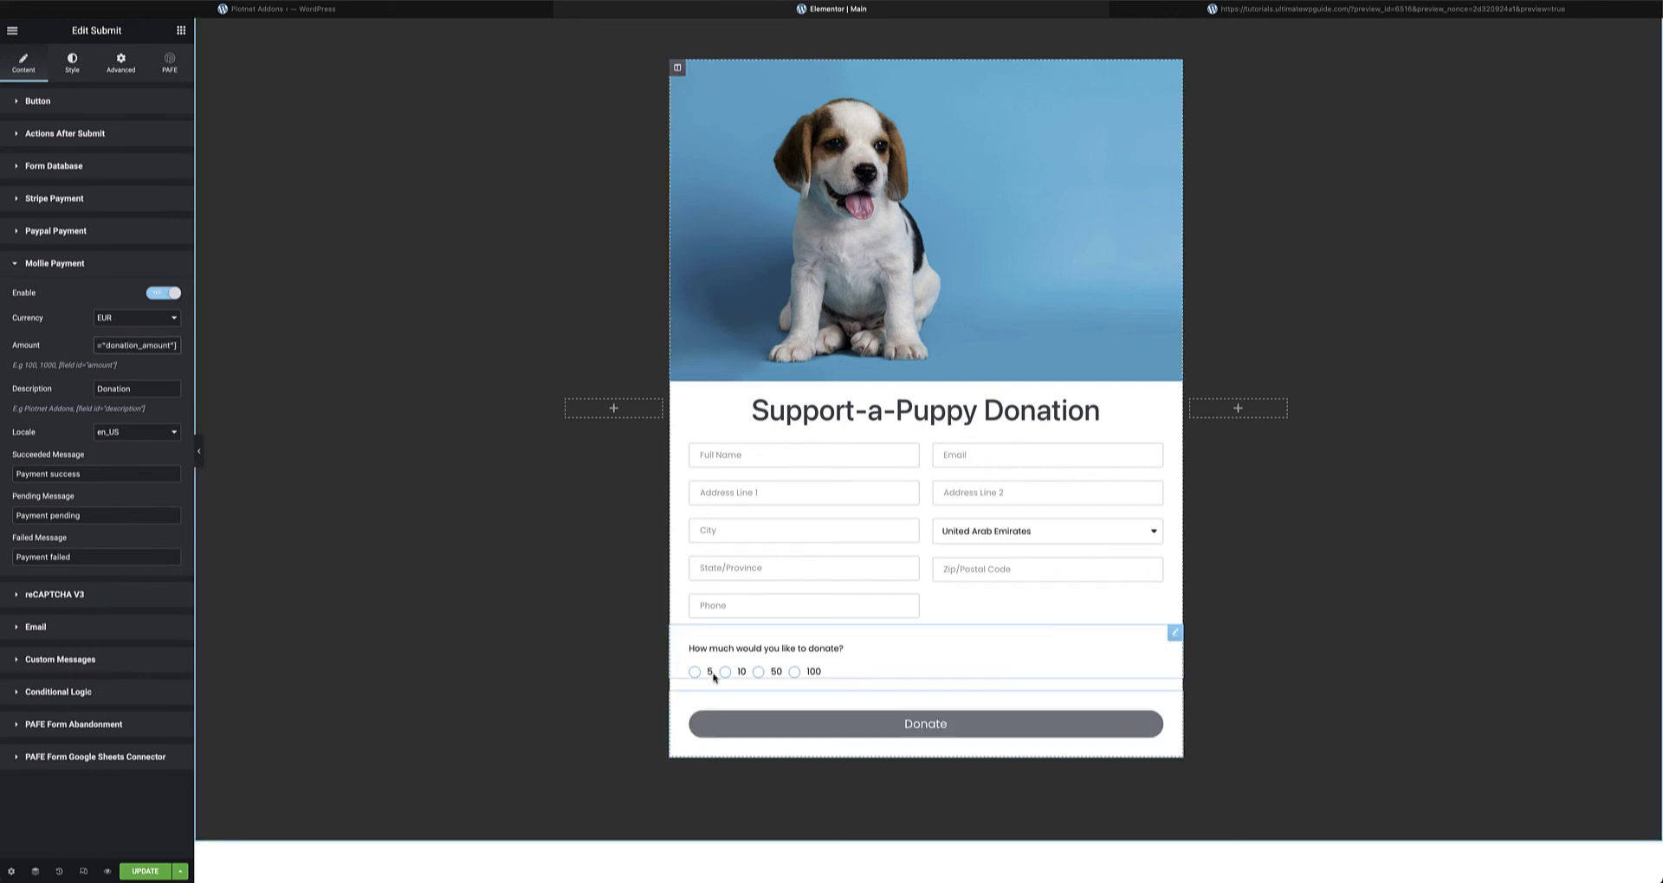
pyautogui.click(973, 656)
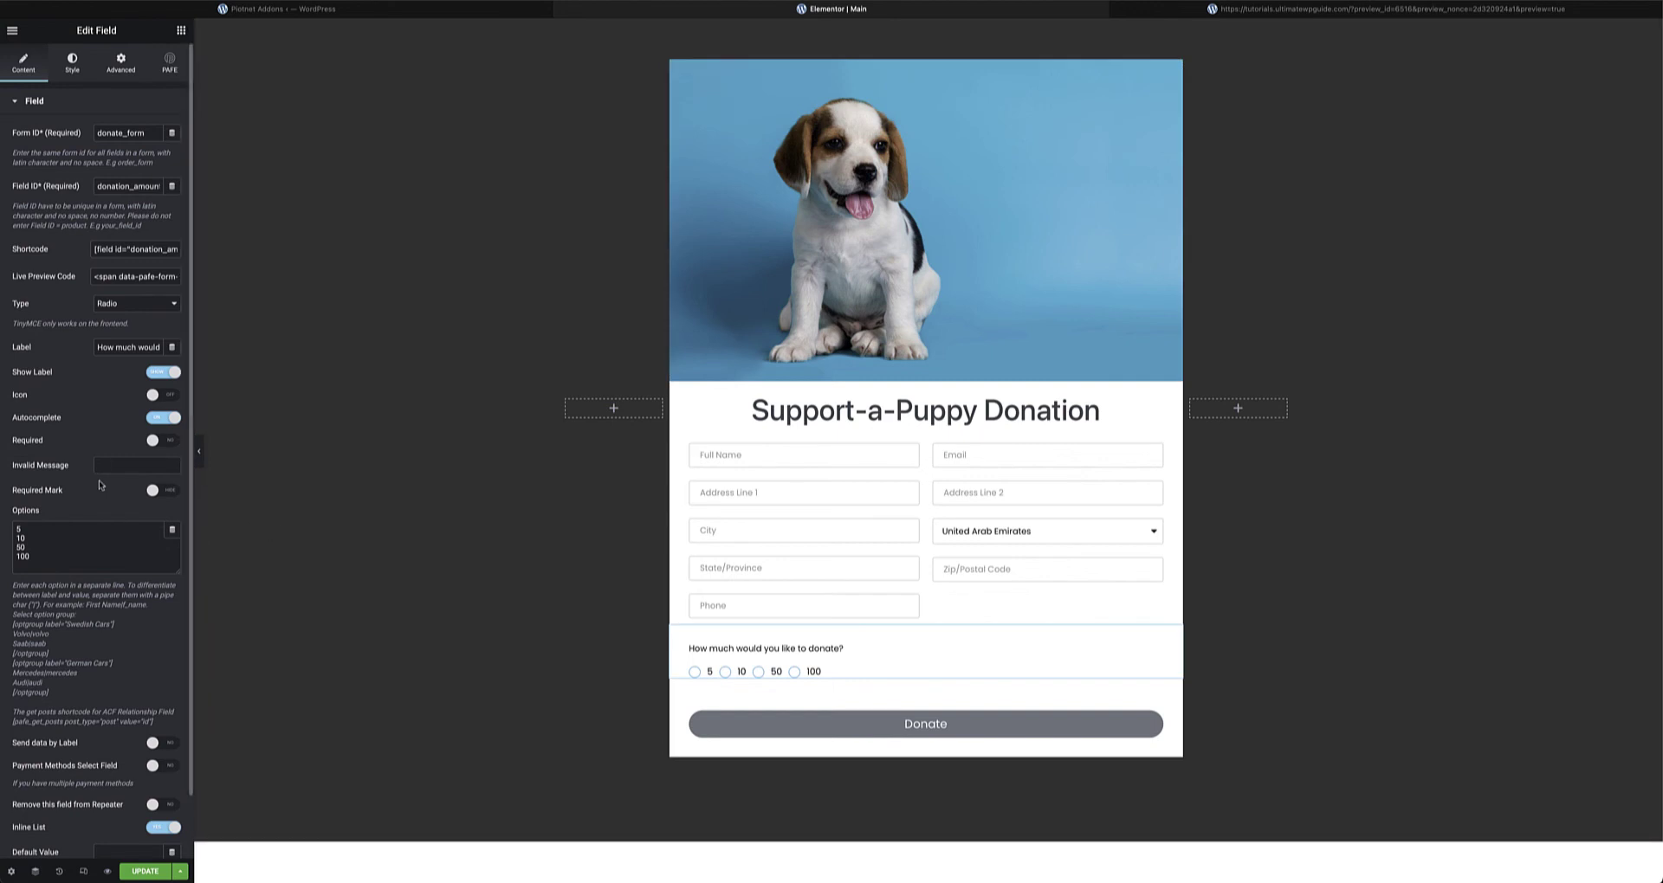
pyautogui.moveTo(32, 557); pyautogui.dragTo(16, 525)
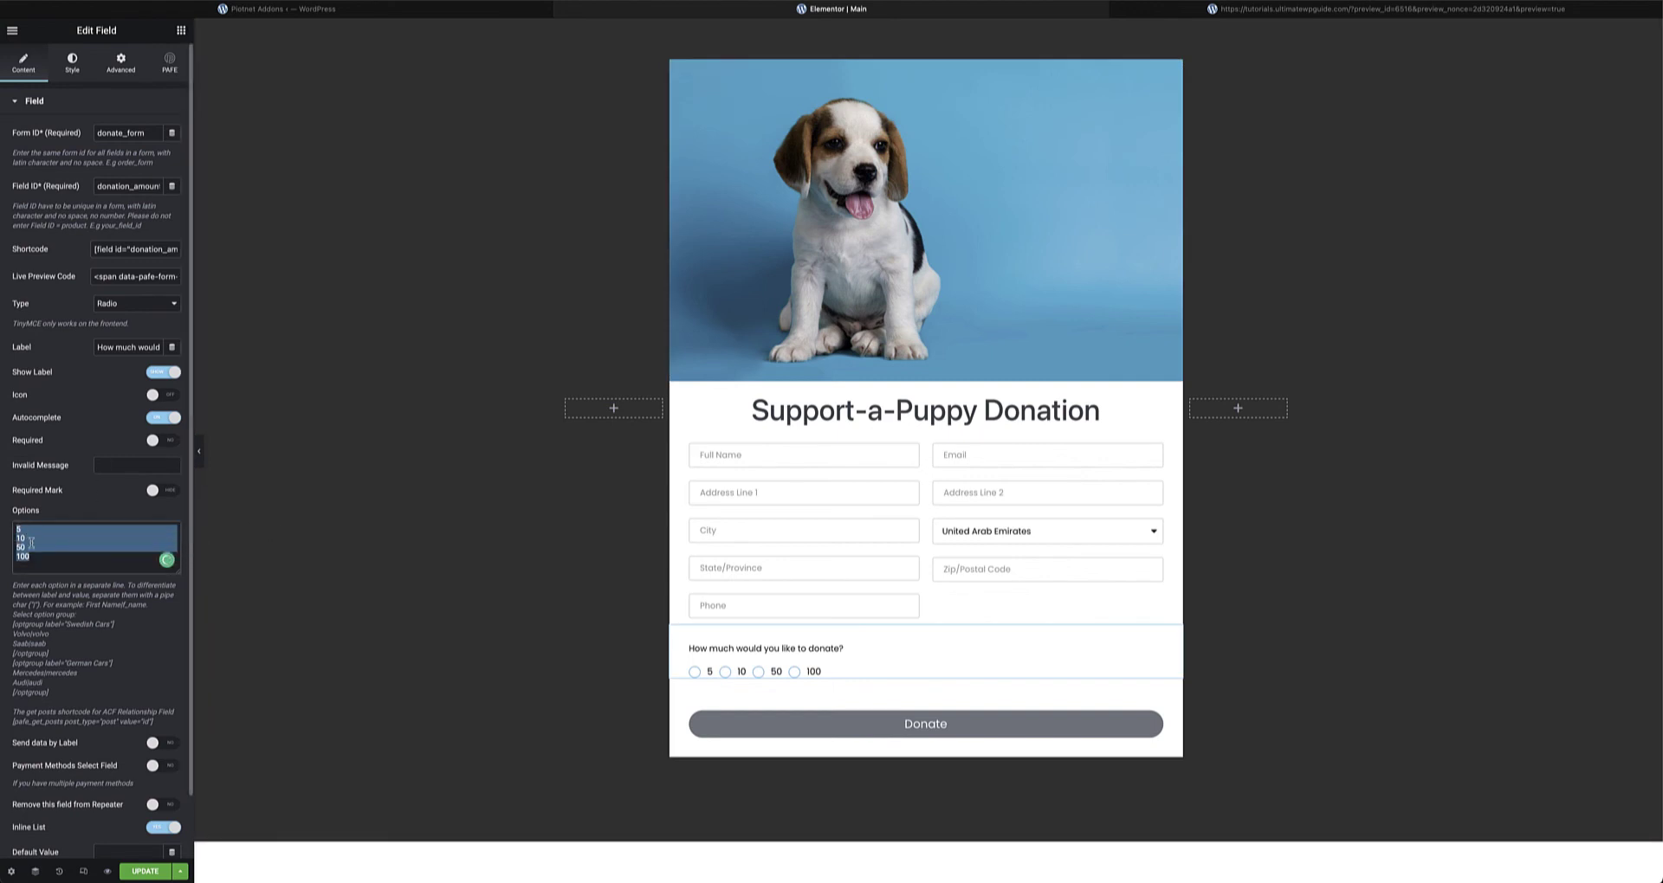
pyautogui.click(31, 557)
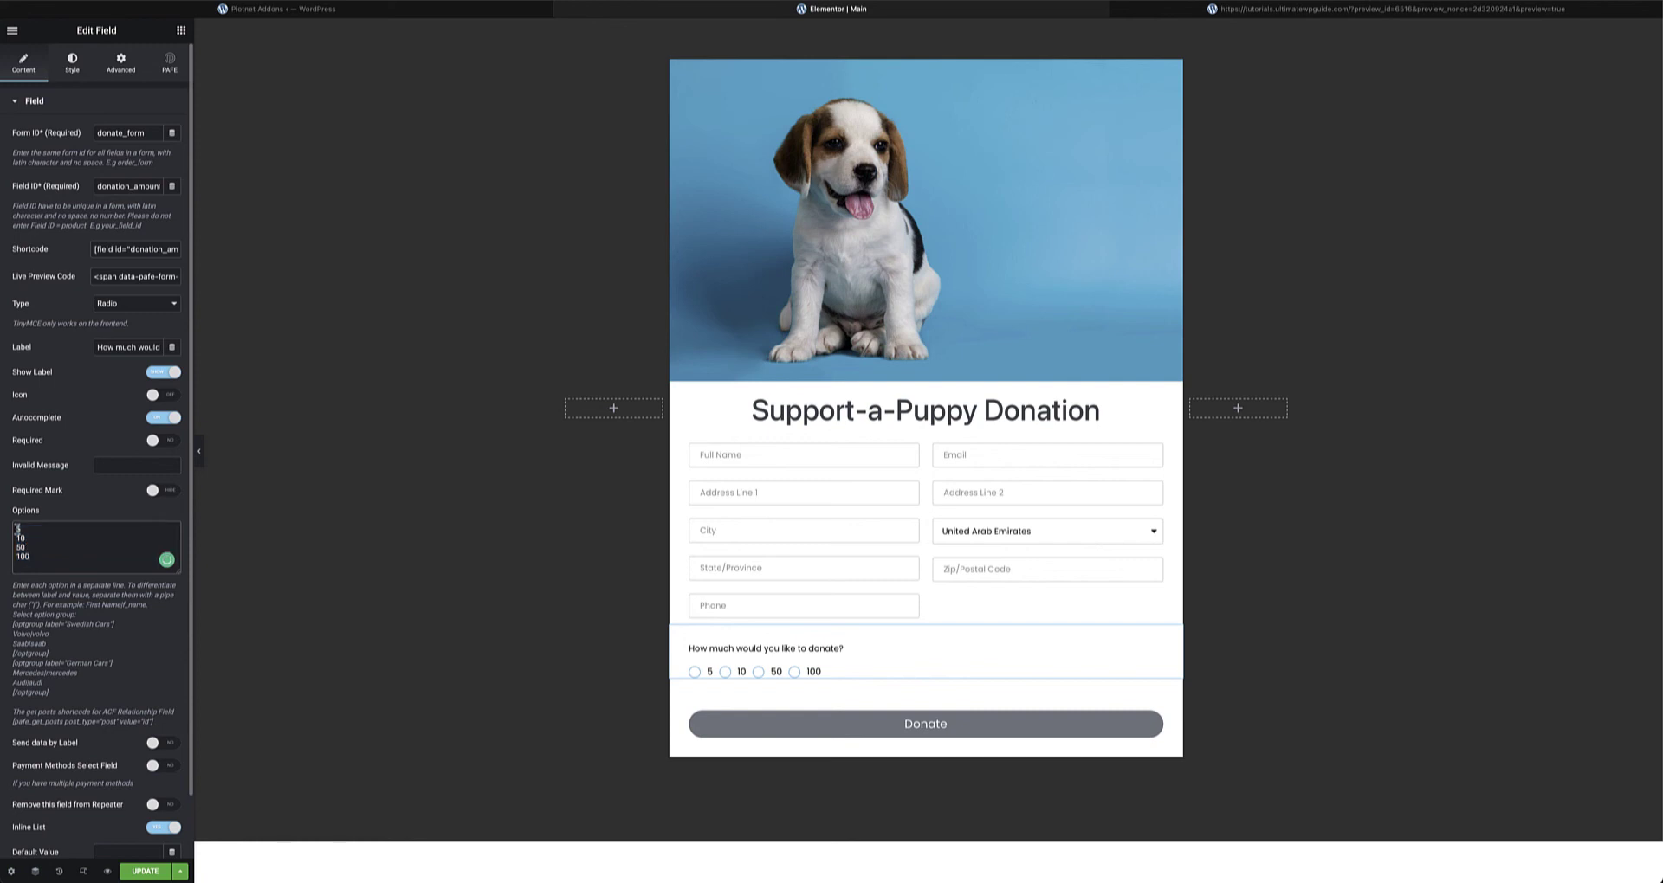
pyautogui.click(16, 529)
pyautogui.write('$')
pyautogui.press('BackSpace')
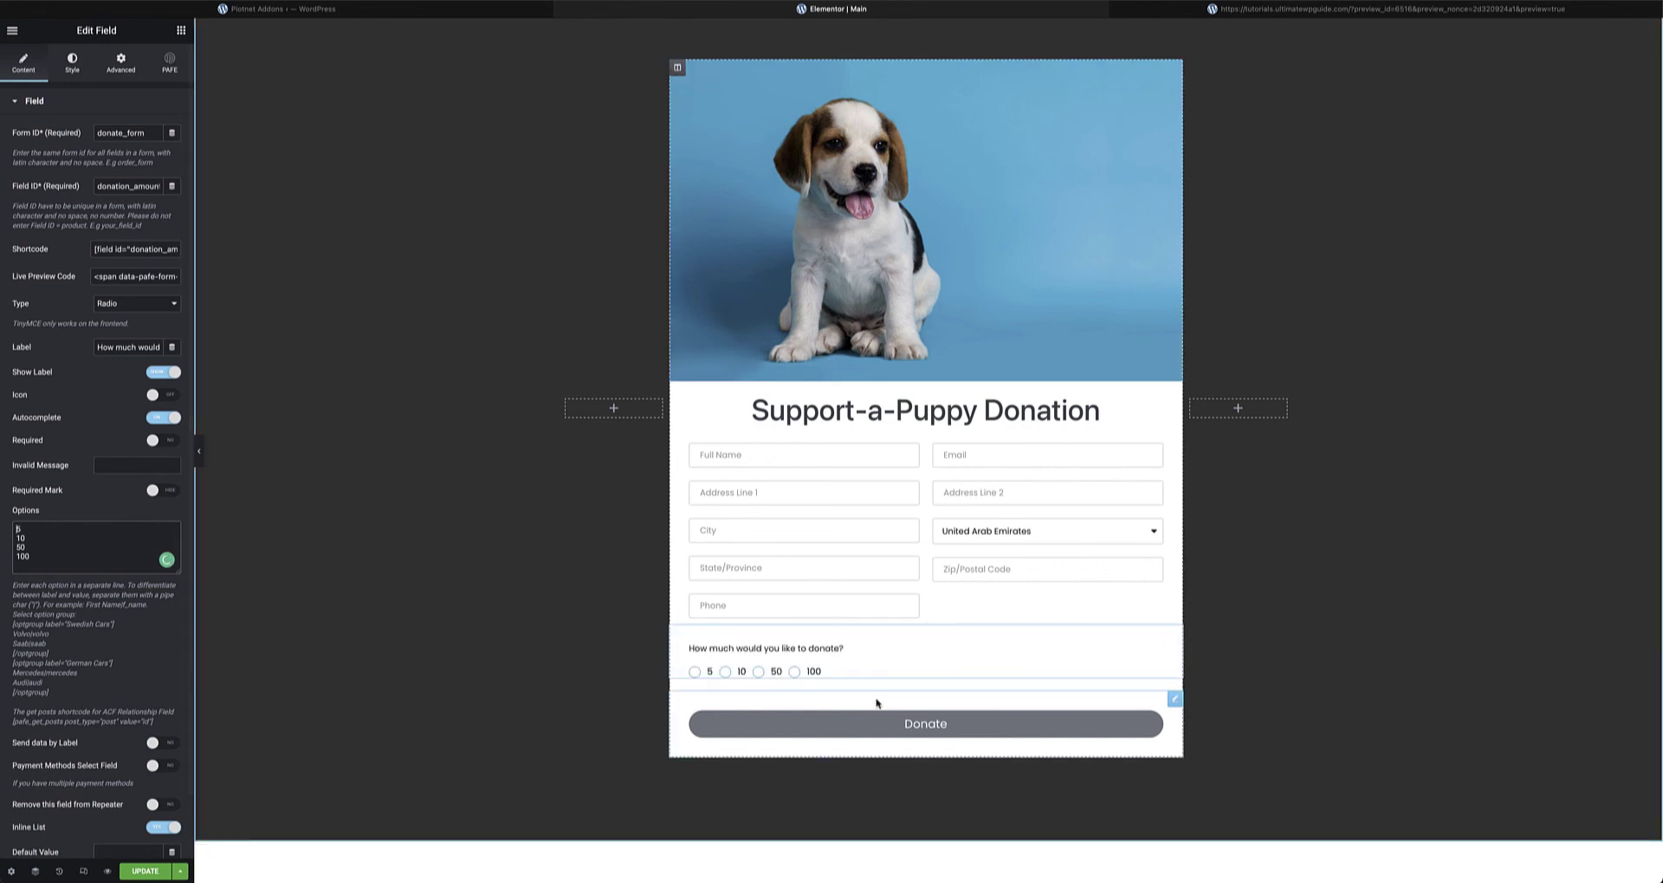
pyautogui.click(1129, 712)
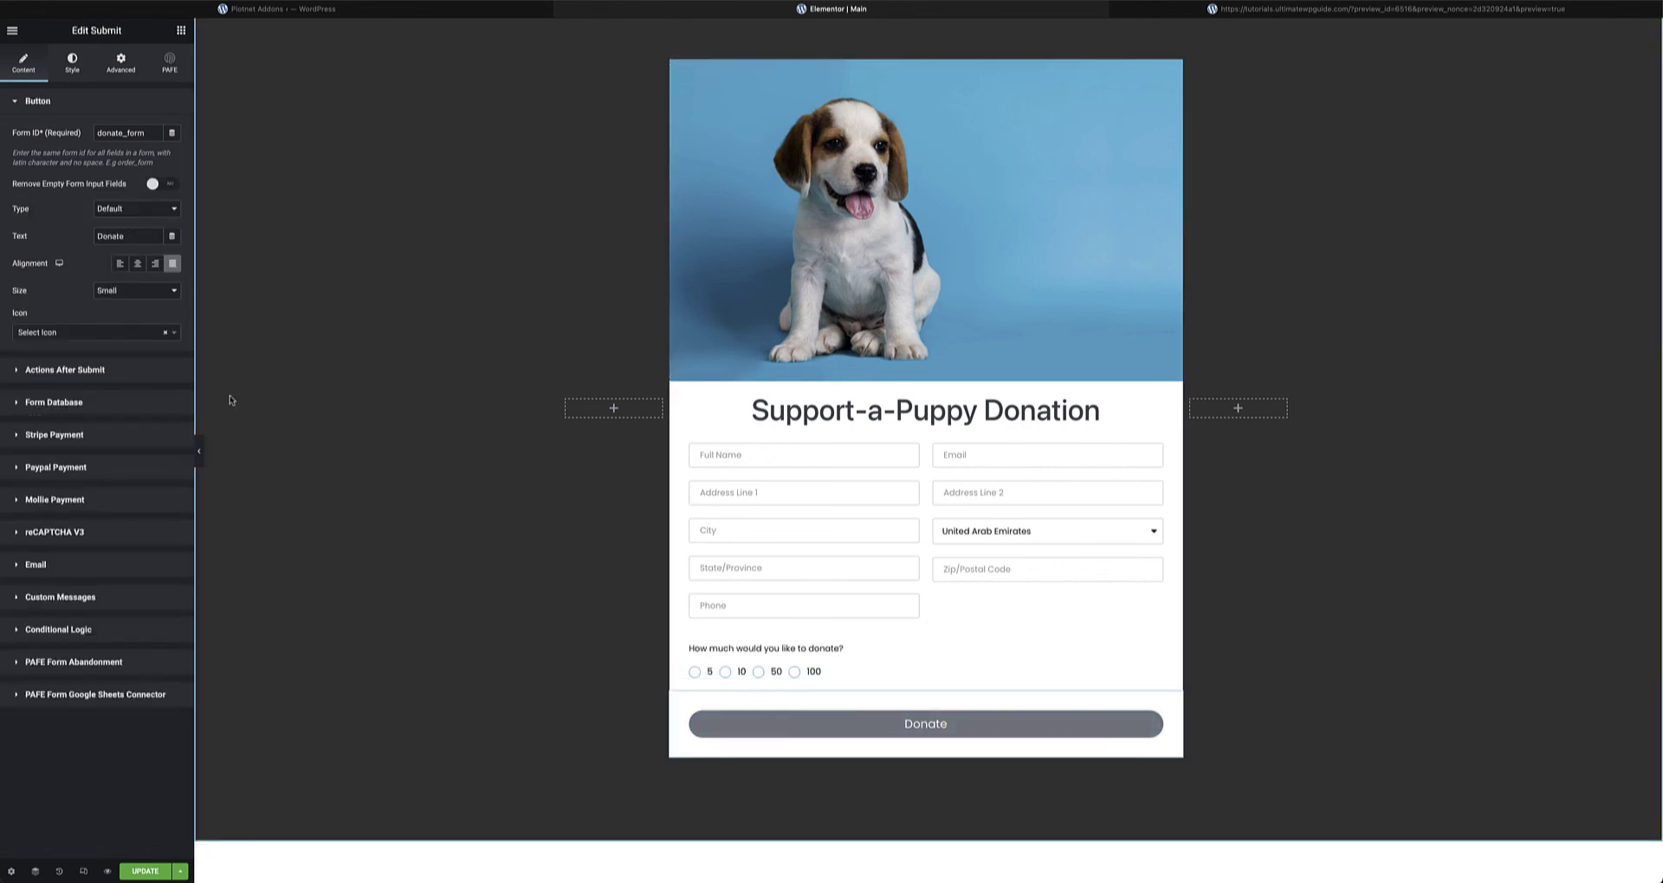
# Expand Mollie Payment and review the 'Donation' description and its field shortcode hint
pyautogui.click(89, 501)
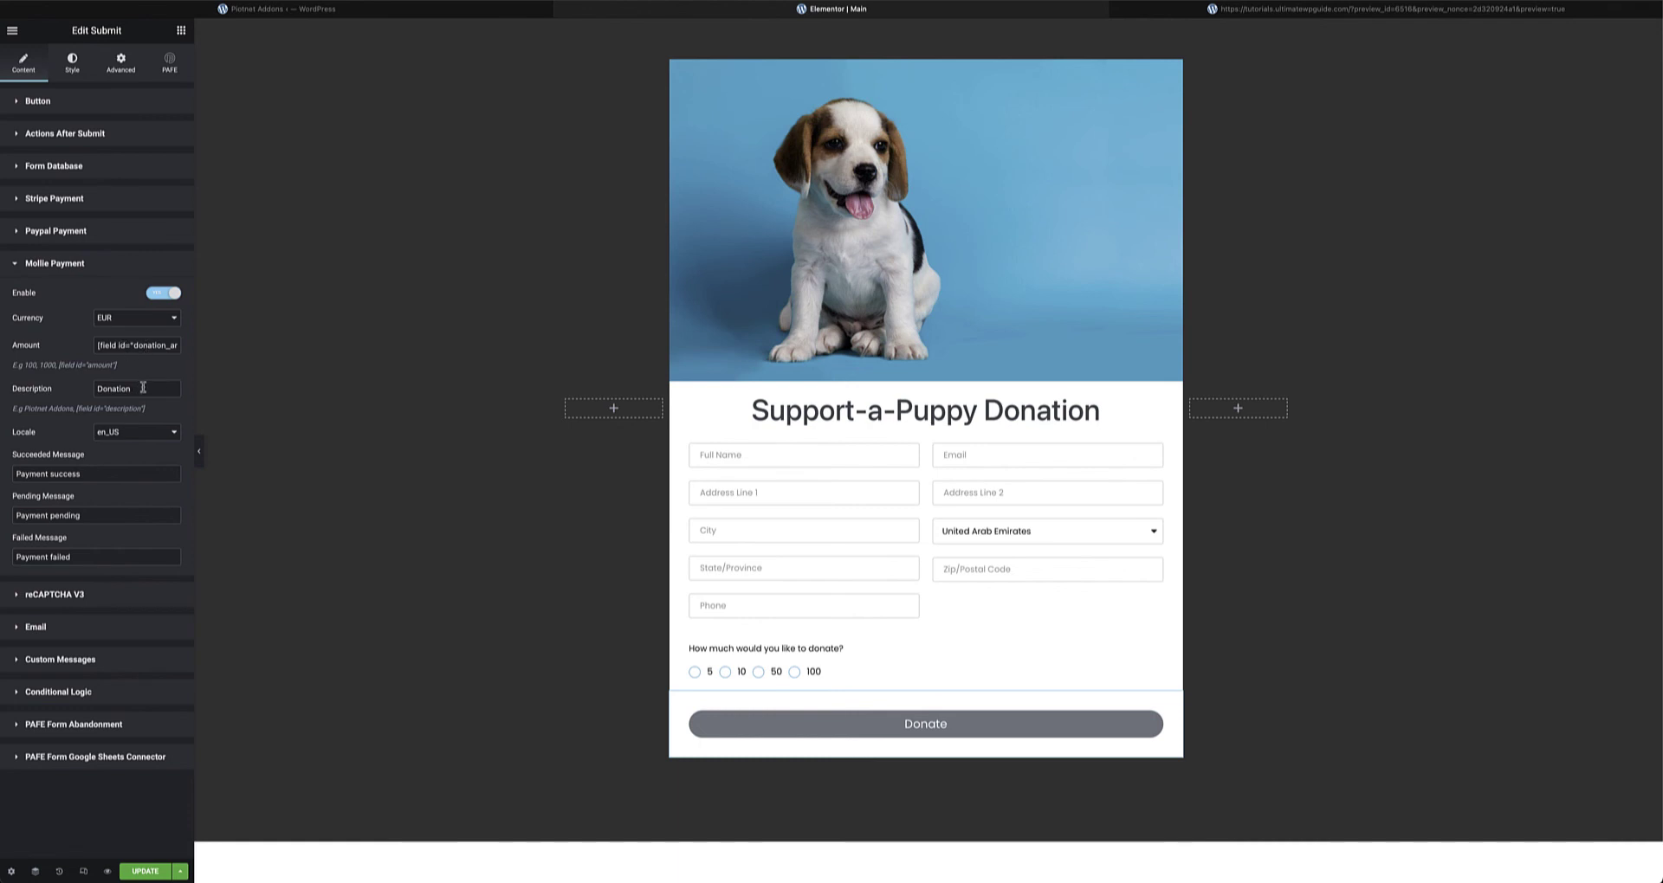
pyautogui.moveTo(142, 388); pyautogui.dragTo(74, 384)
pyautogui.moveTo(147, 409); pyautogui.dragTo(77, 409)
pyautogui.moveTo(135, 389); pyautogui.dragTo(83, 392)
# Review the payment success and pending messages, then expand Custom Messages
pyautogui.moveTo(92, 474); pyautogui.dragTo(2, 472)
pyautogui.moveTo(81, 515); pyautogui.dragTo(38, 557)
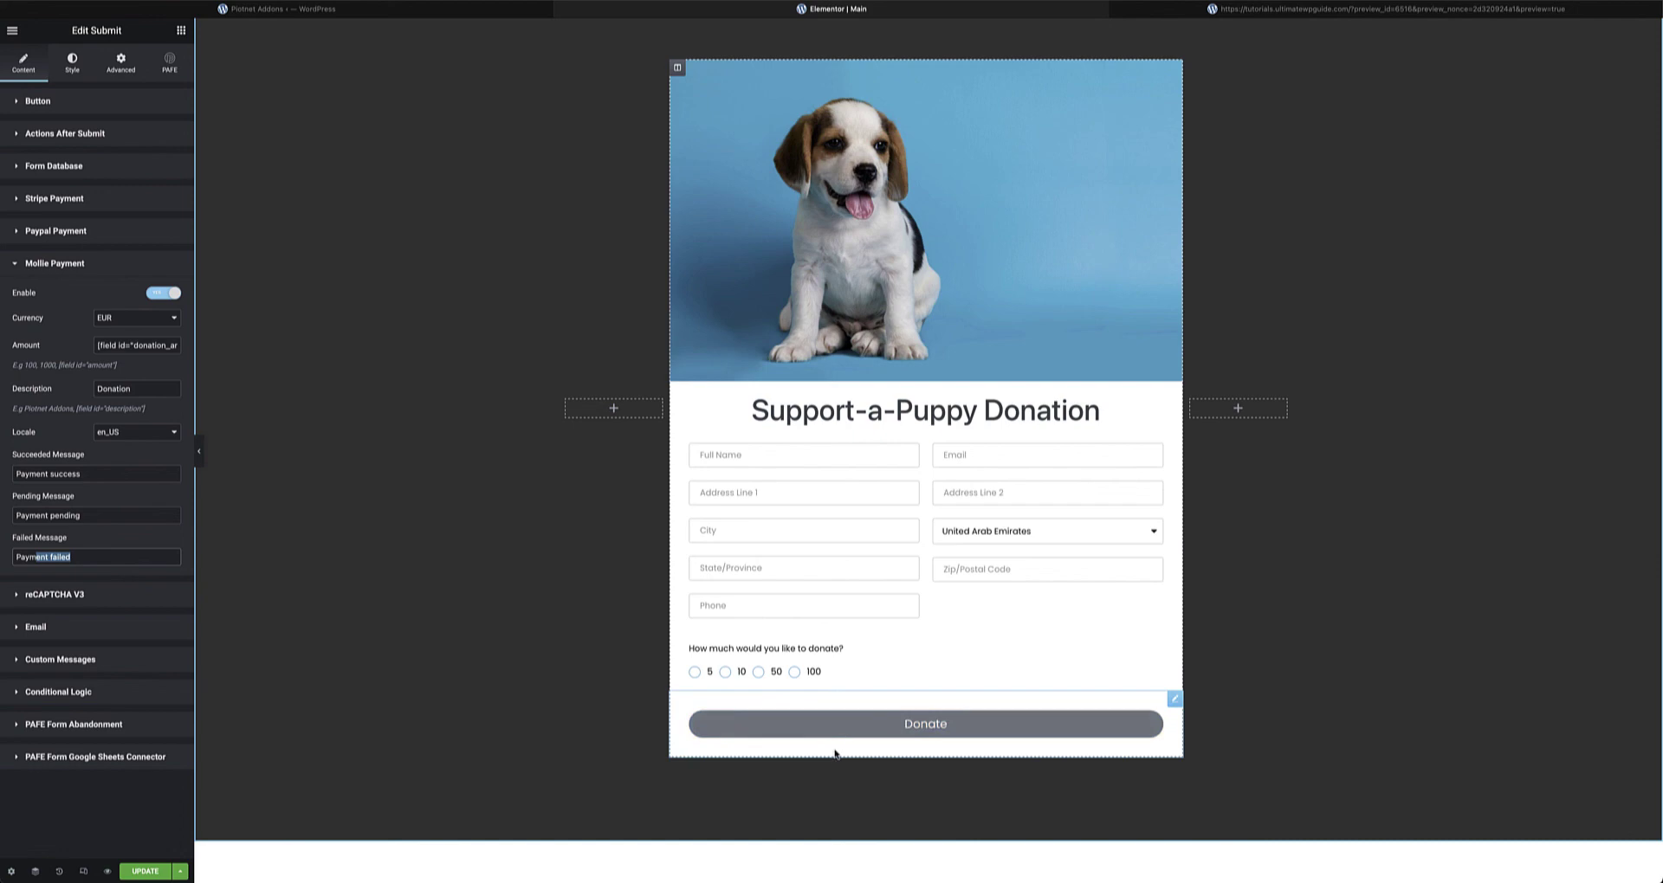
pyautogui.click(82, 660)
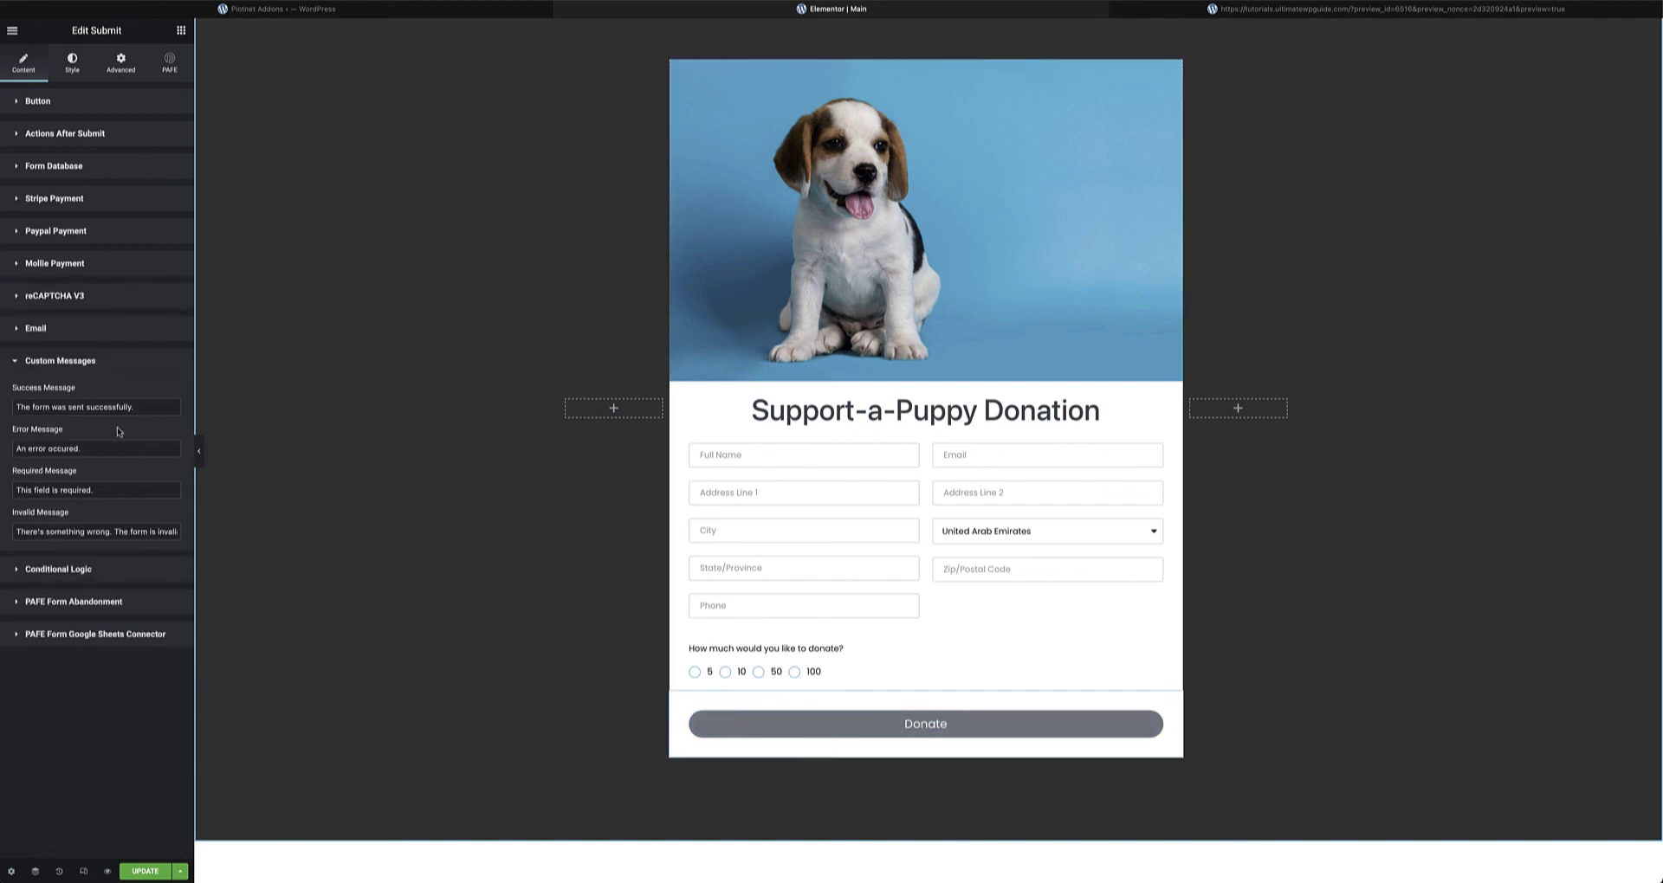
# Replace the Success Message with 'Thanks for your Donation!' and click UPDATE
pyautogui.moveTo(142, 408); pyautogui.dragTo(3, 412)
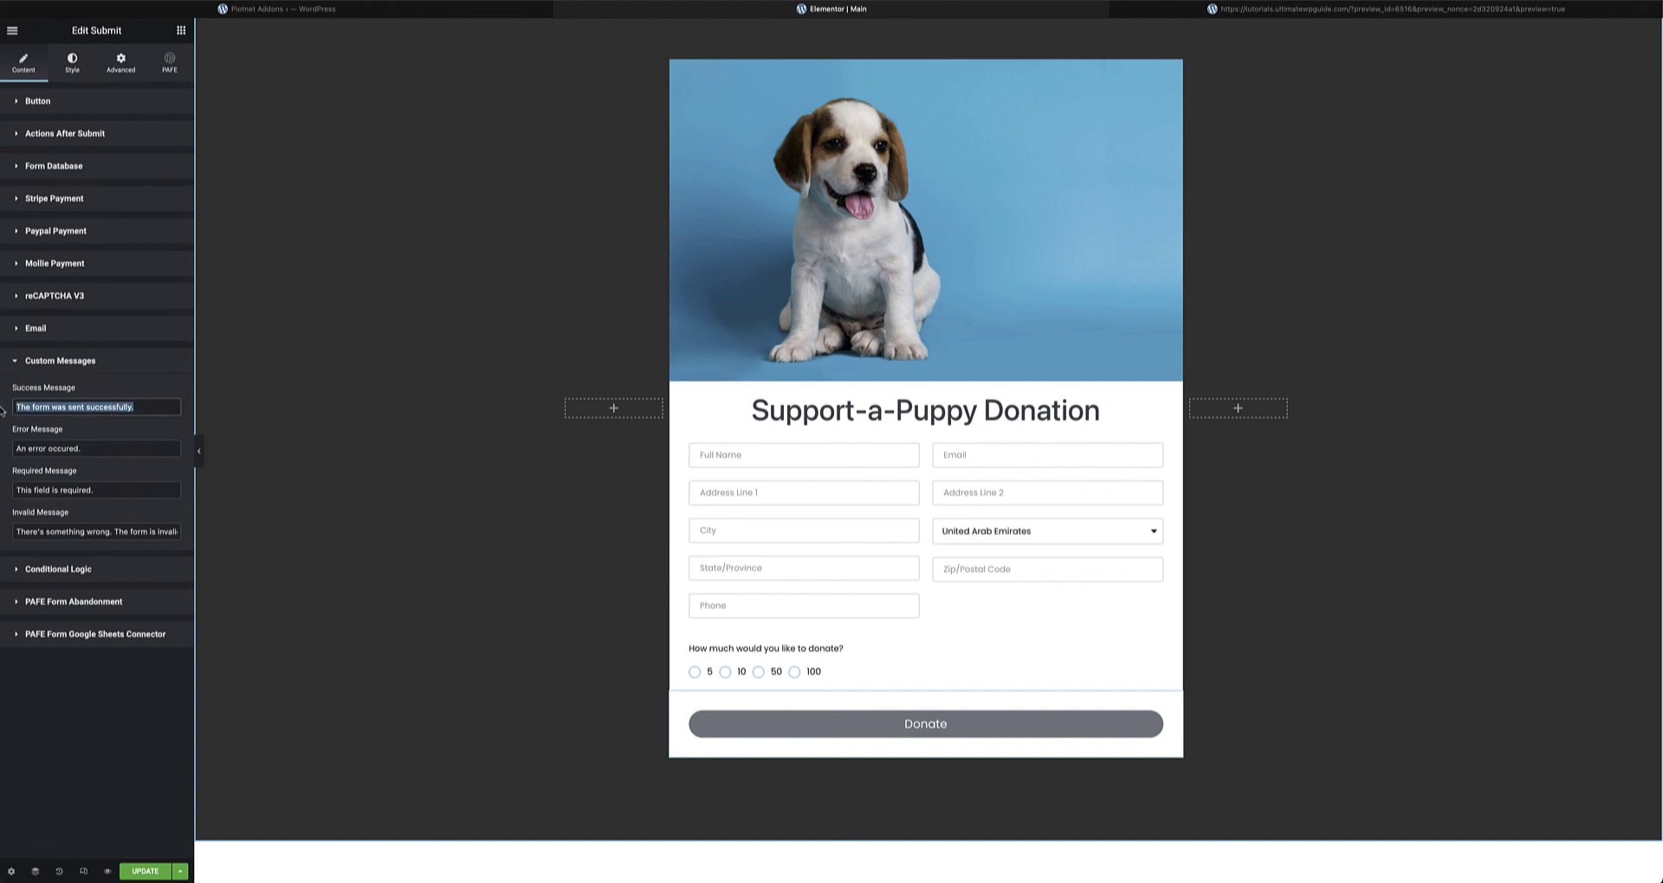
pyautogui.write('Thanks for your Donation!')
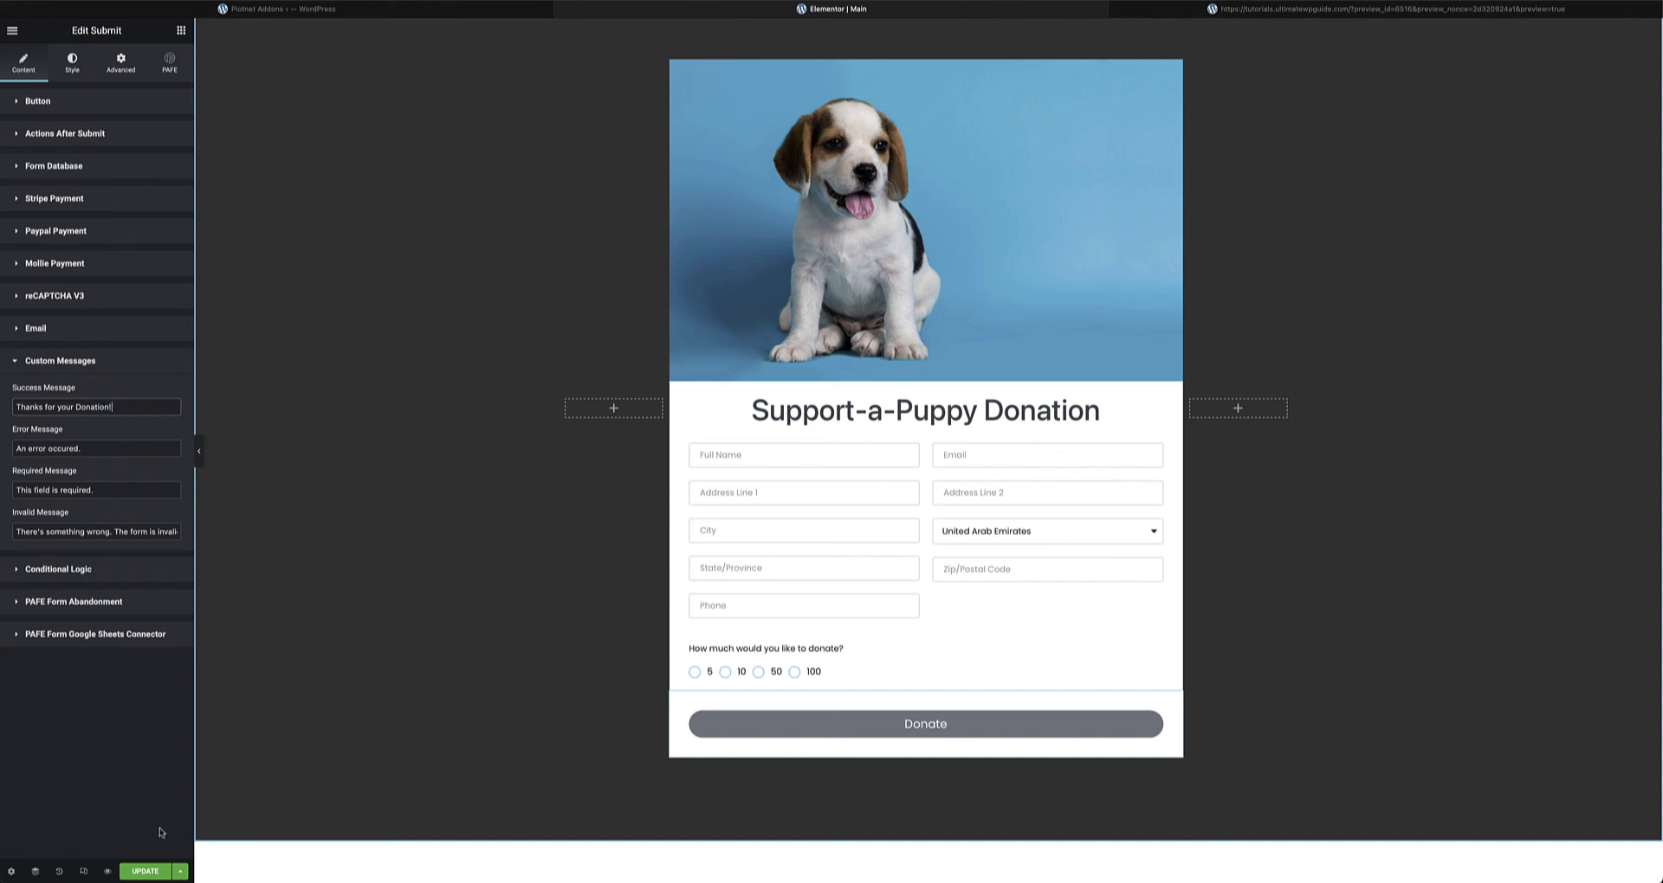
pyautogui.click(145, 873)
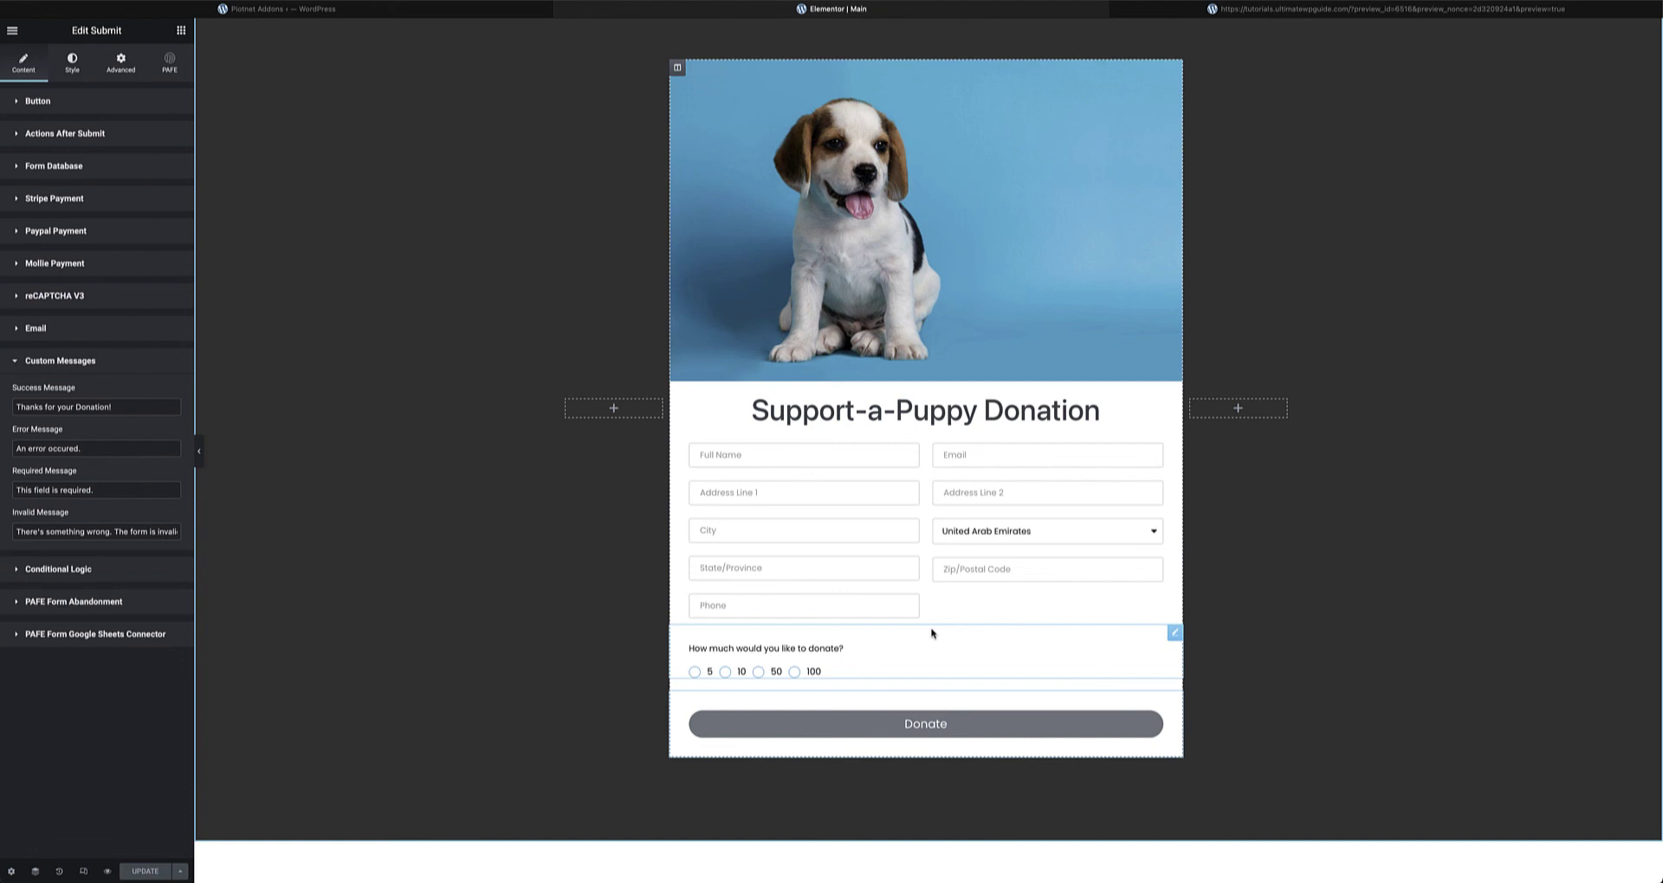
# Set the Mollie currency to USD, update the page, and switch to the preview tab
pyautogui.click(78, 267)
pyautogui.click(116, 322)
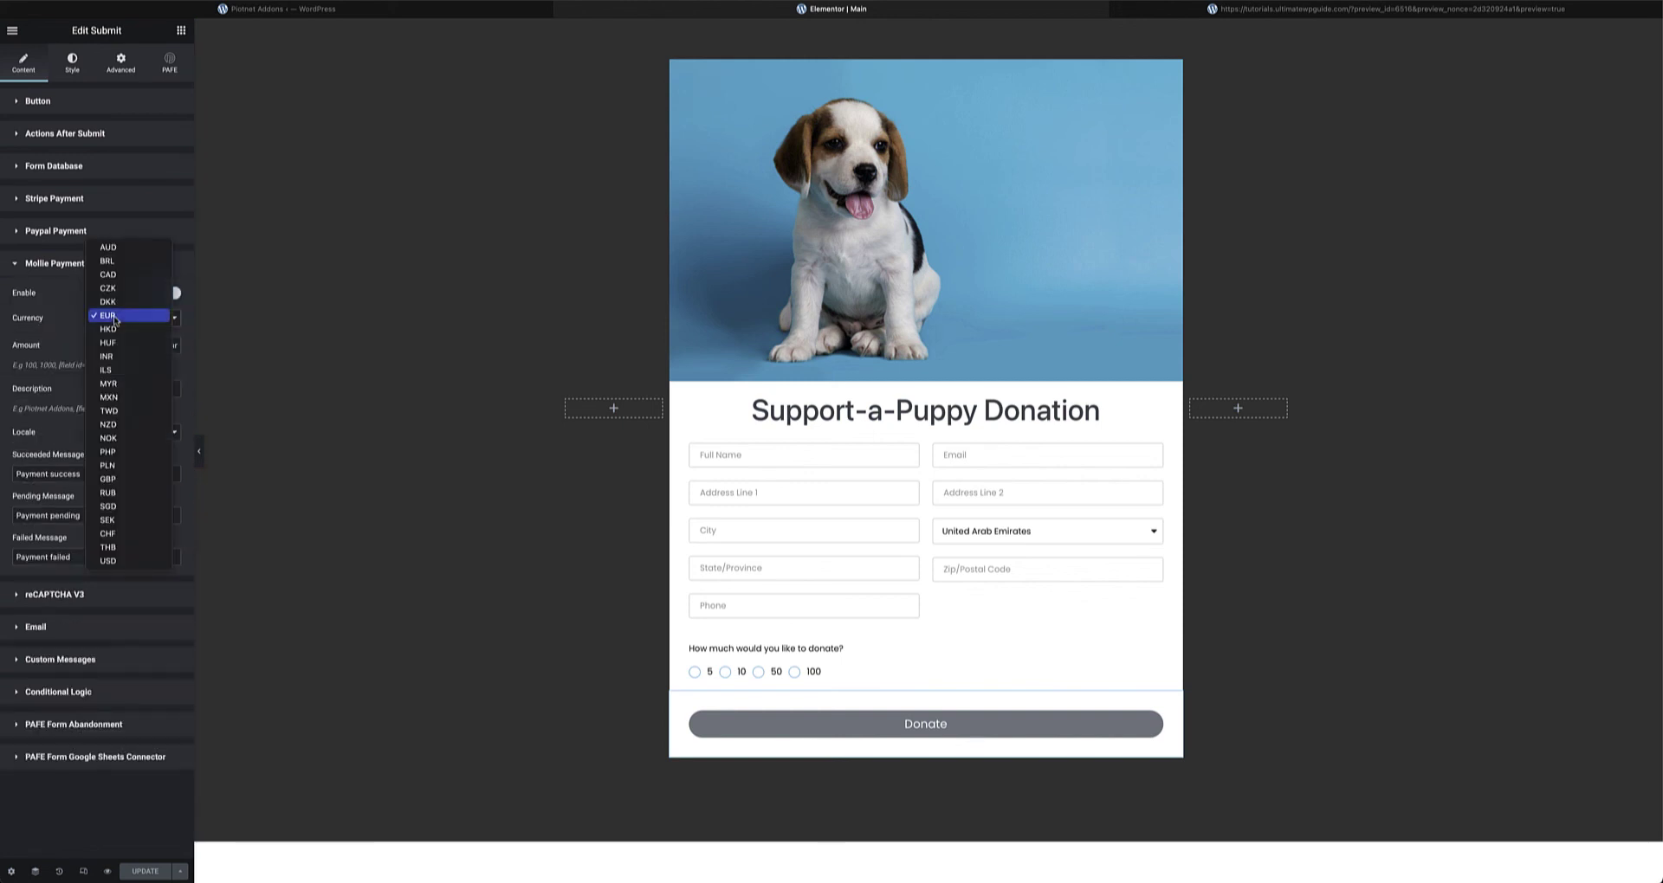
pyautogui.click(124, 564)
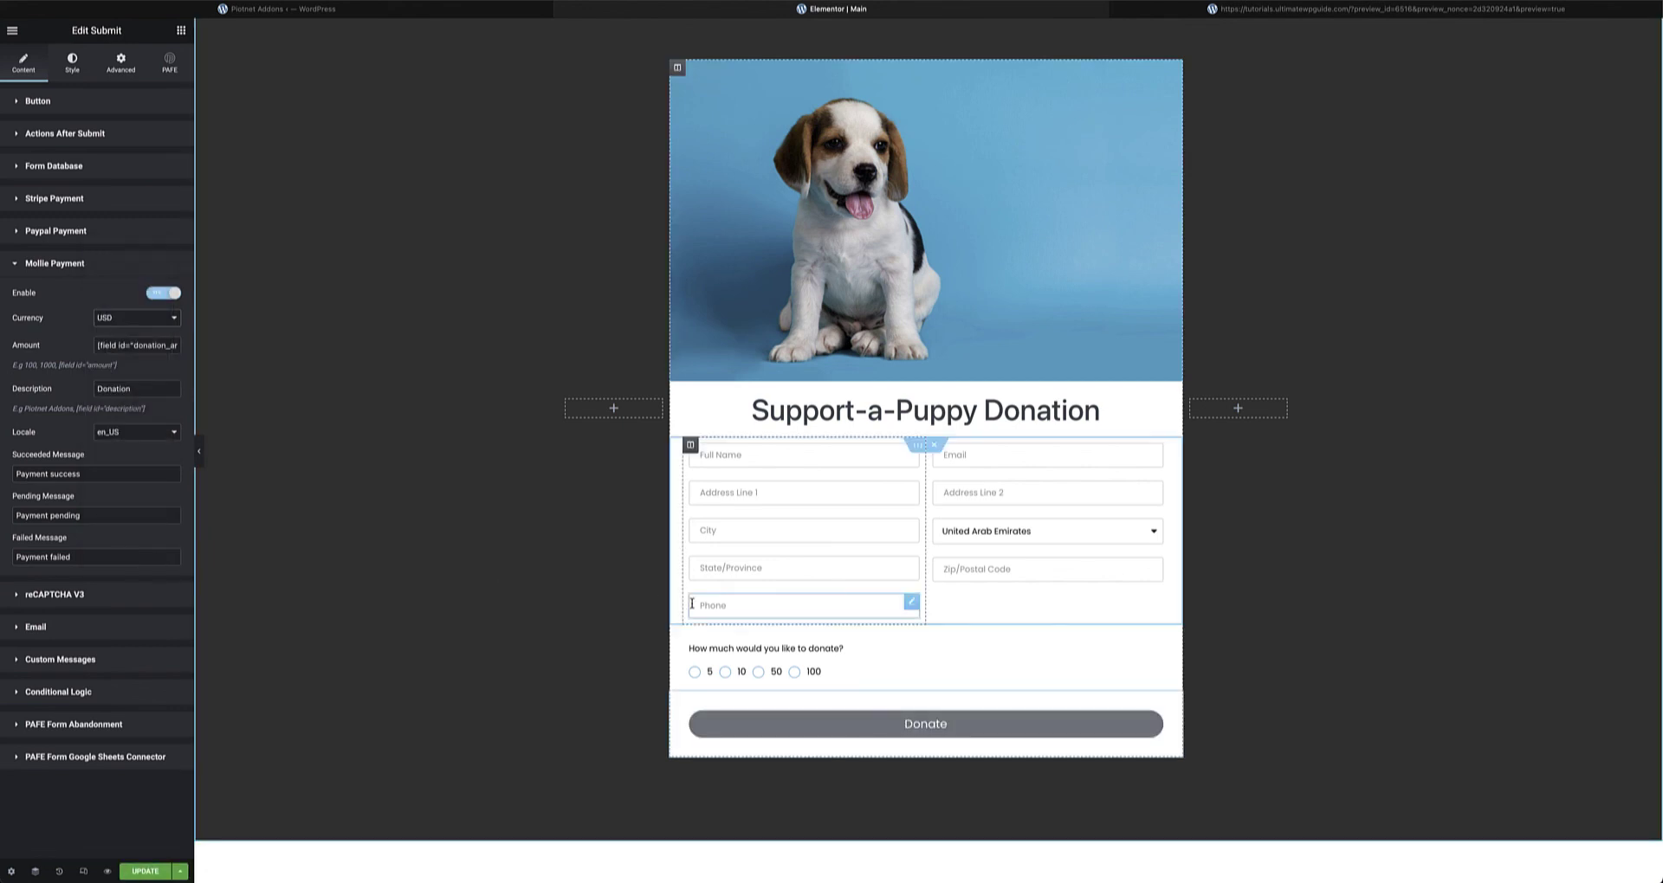
pyautogui.click(144, 871)
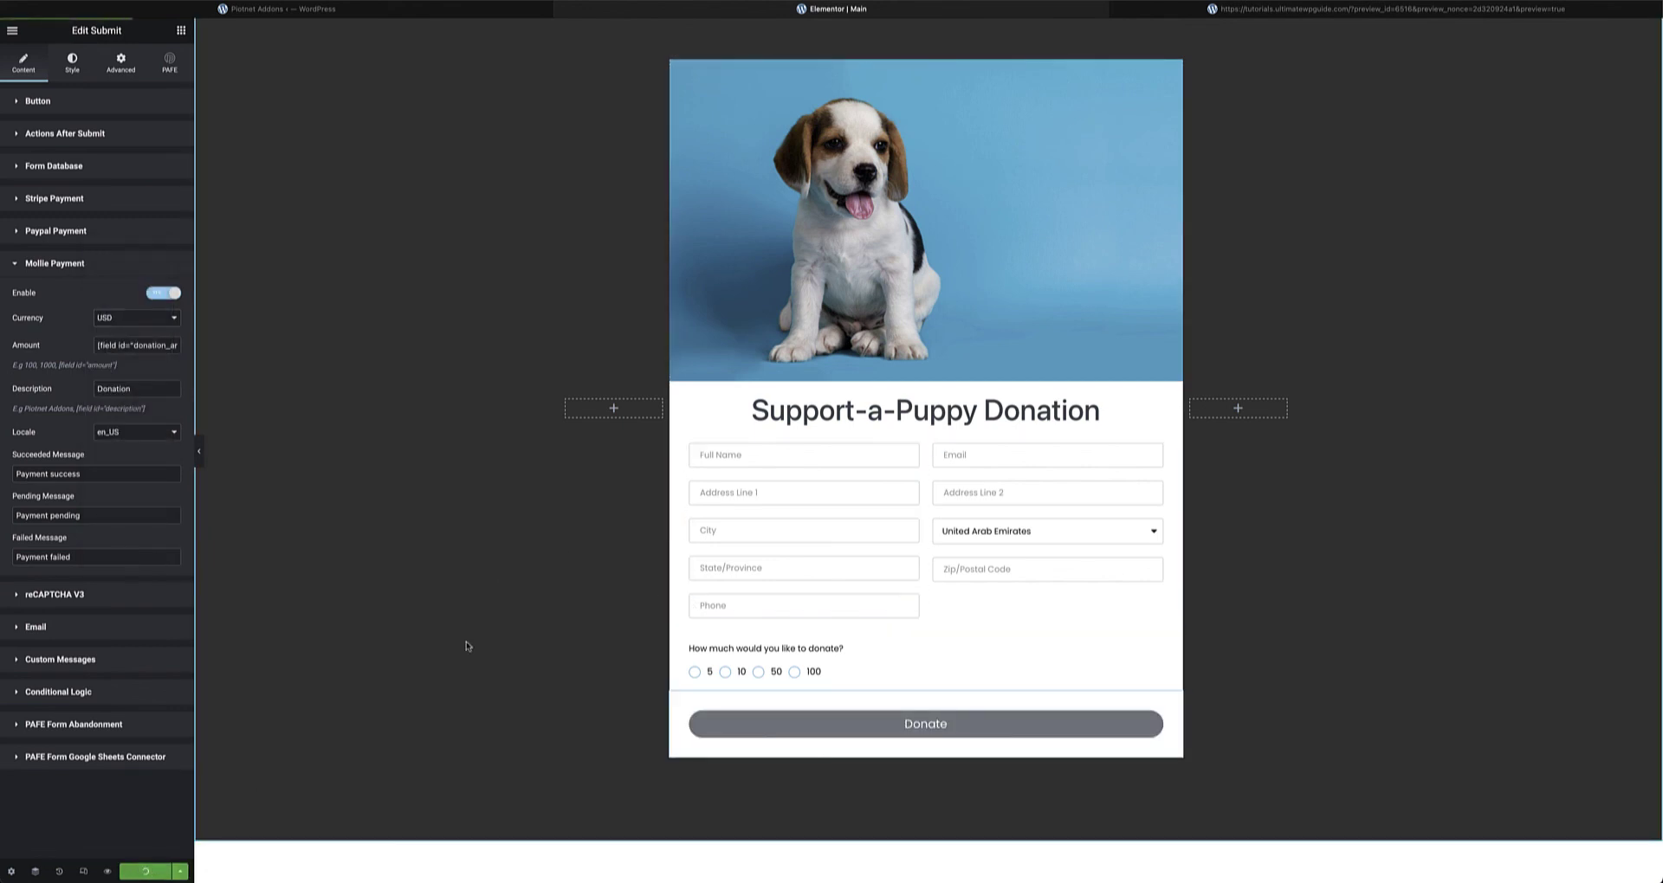
pyautogui.click(1264, 14)
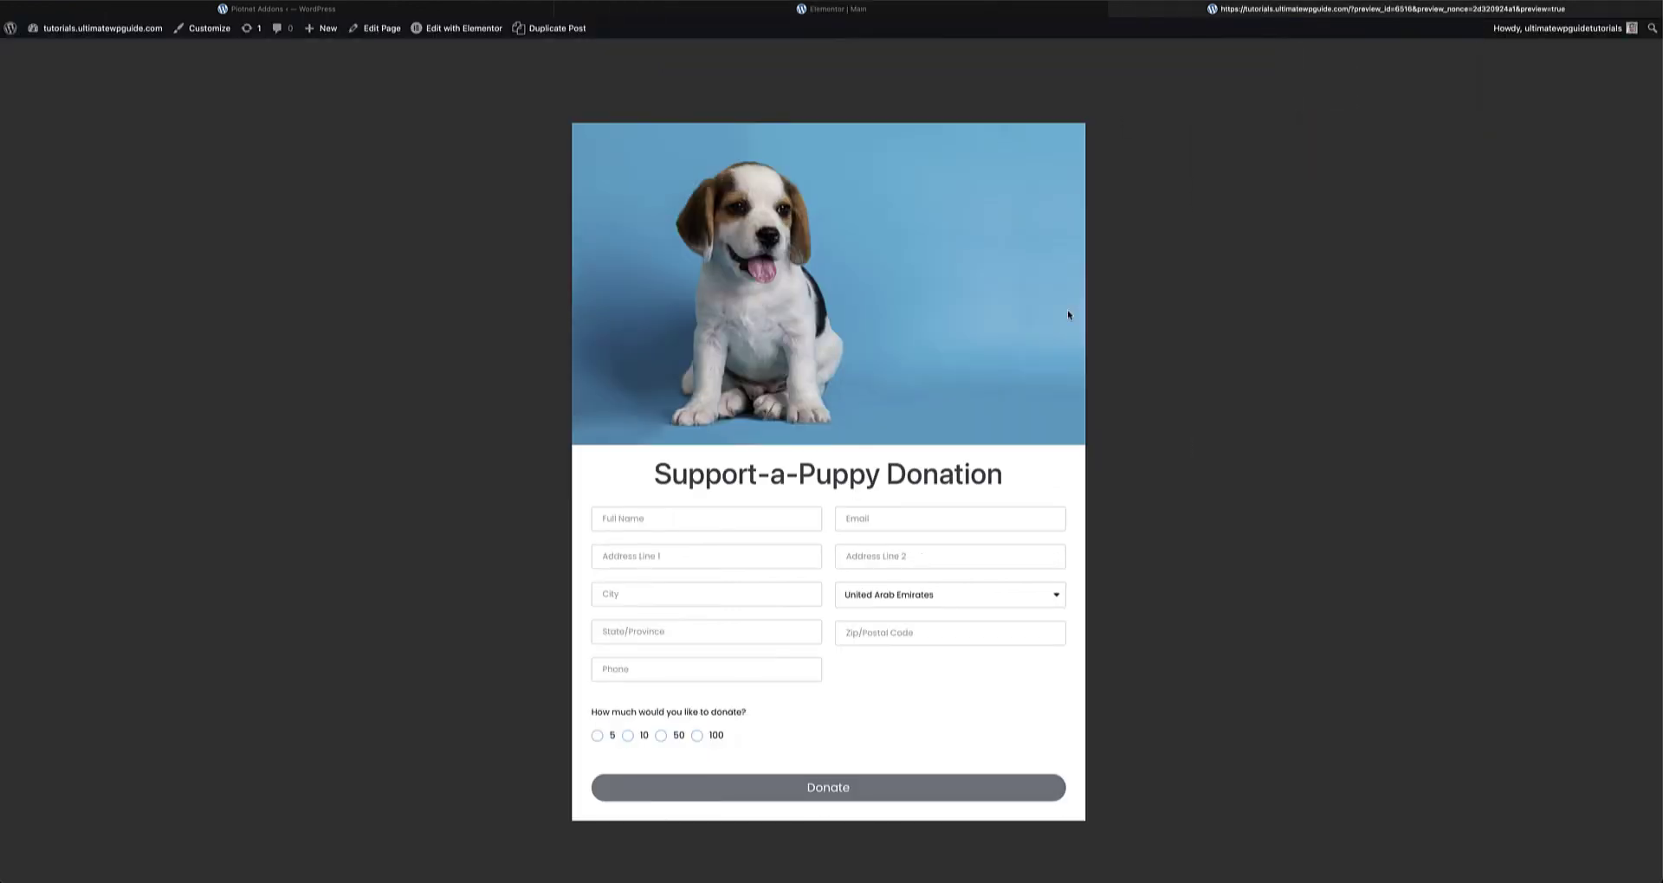
# Enter a test full name, e-mail address and both address lines in the donation form
pyautogui.click(641, 519)
pyautogui.write('John Doe')
pyautogui.press('Tab')
pyautogui.write('john@example.com')
pyautogui.click(786, 555)
pyautogui.write('Someheere')
pyautogui.press('Tab')
pyautogui.write('Else')
# Fill in test city, state, phone and zip code, pick the 50 donation, and submit
pyautogui.press('Tab')
pyautogui.write('Dubai')
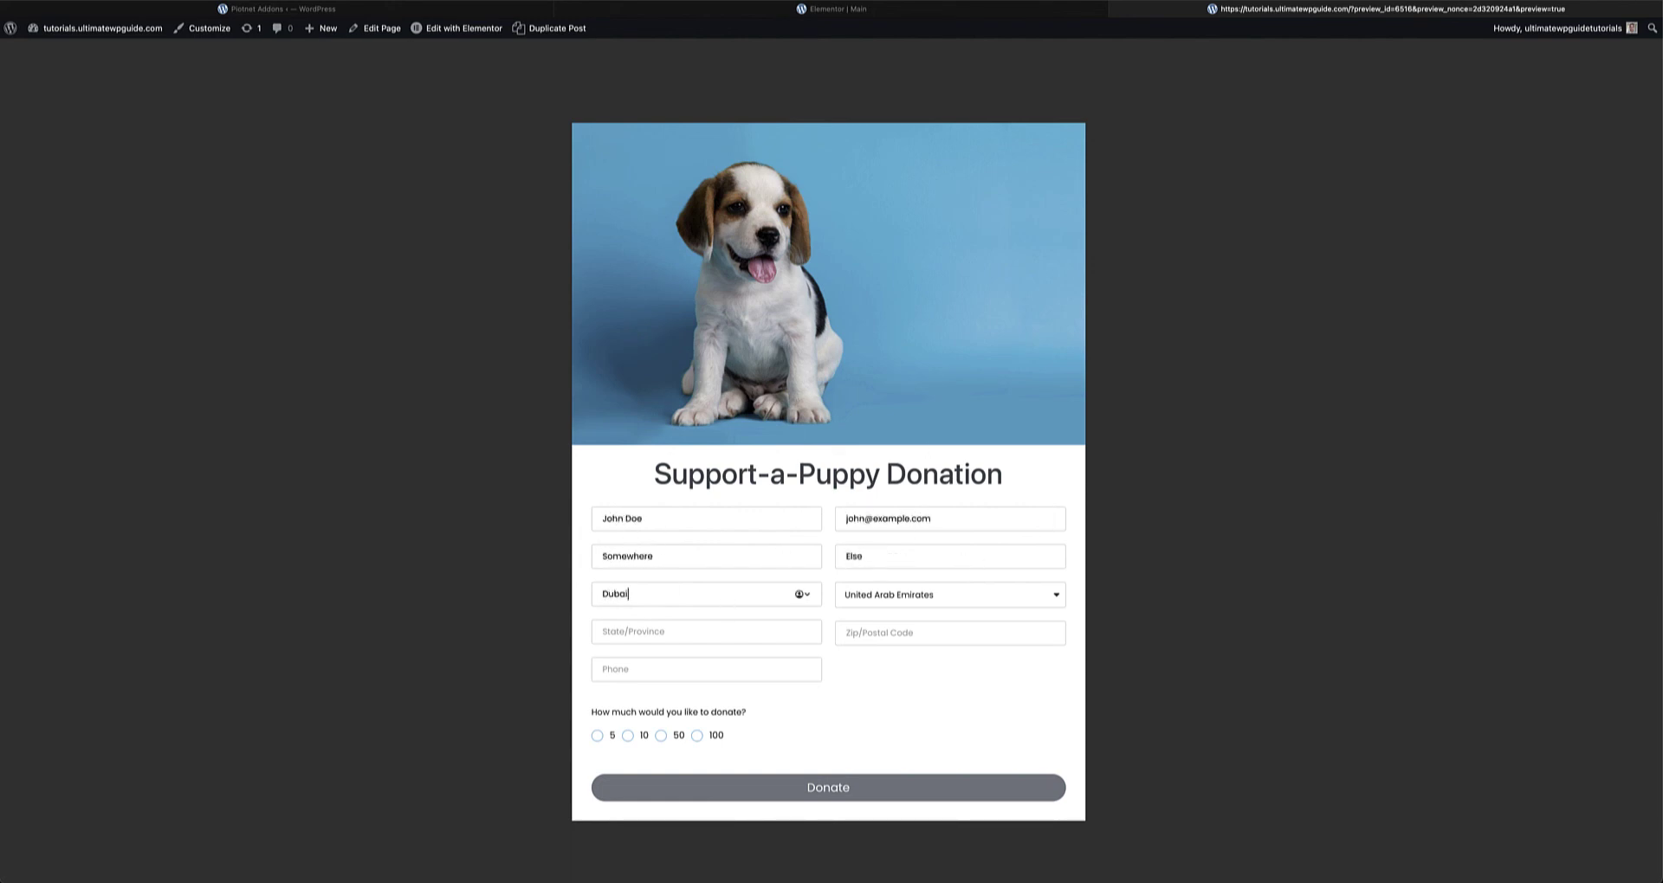
pyautogui.press('Tab')
pyautogui.press('Tab')
pyautogui.write('Dubai')
pyautogui.press('Tab')
pyautogui.write('0501234567')
pyautogui.click(885, 641)
pyautogui.write('00000')
pyautogui.click(661, 735)
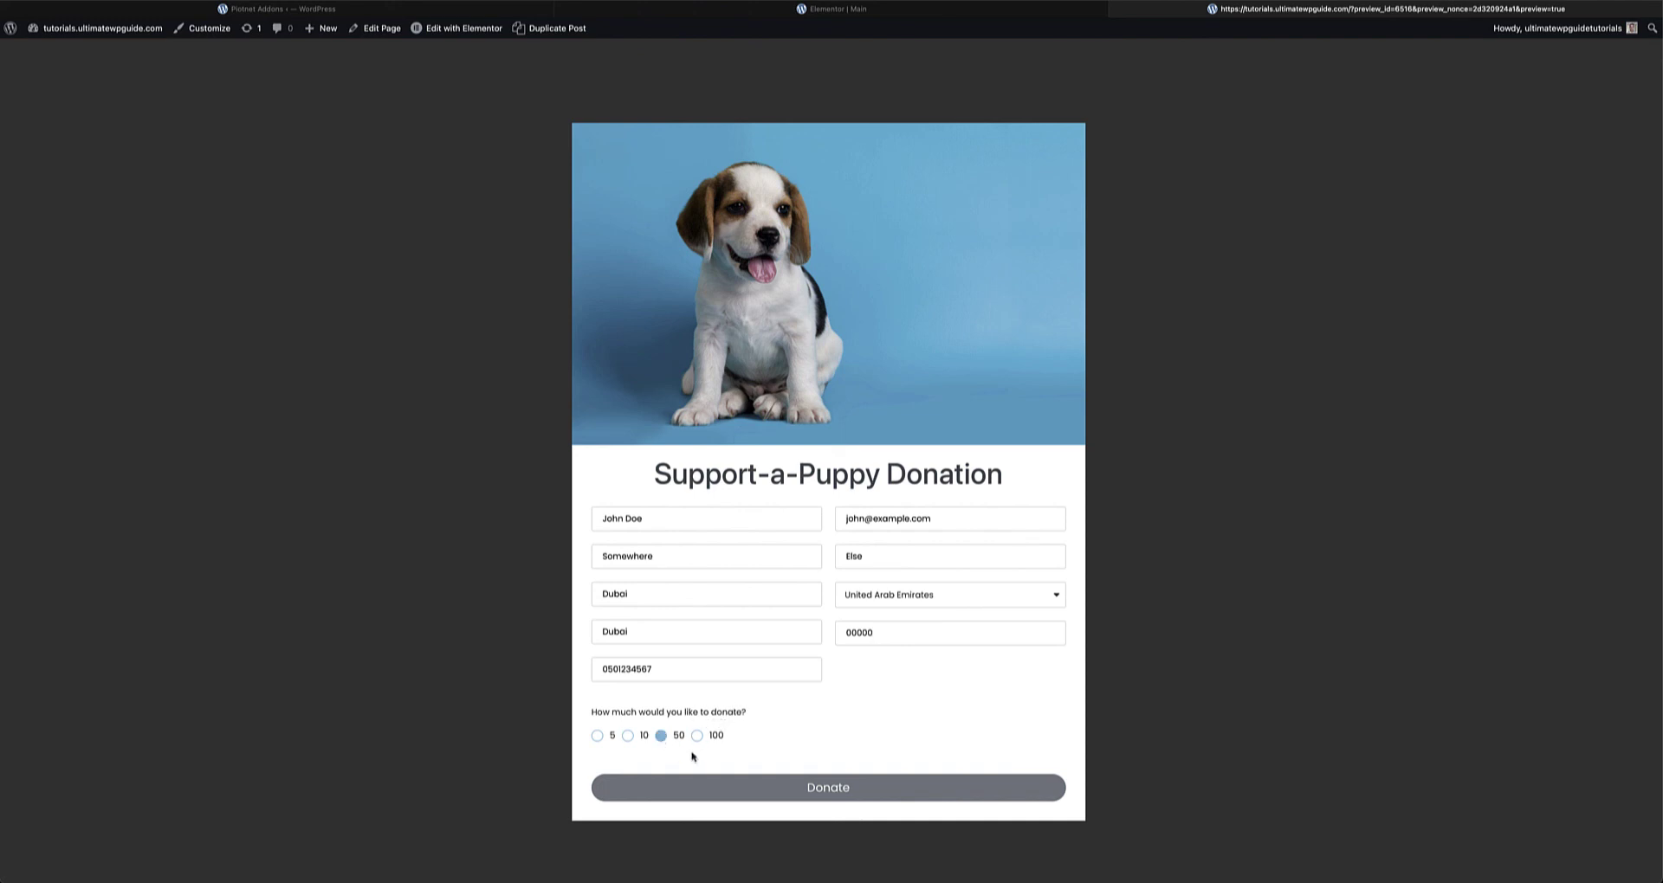
pyautogui.click(824, 794)
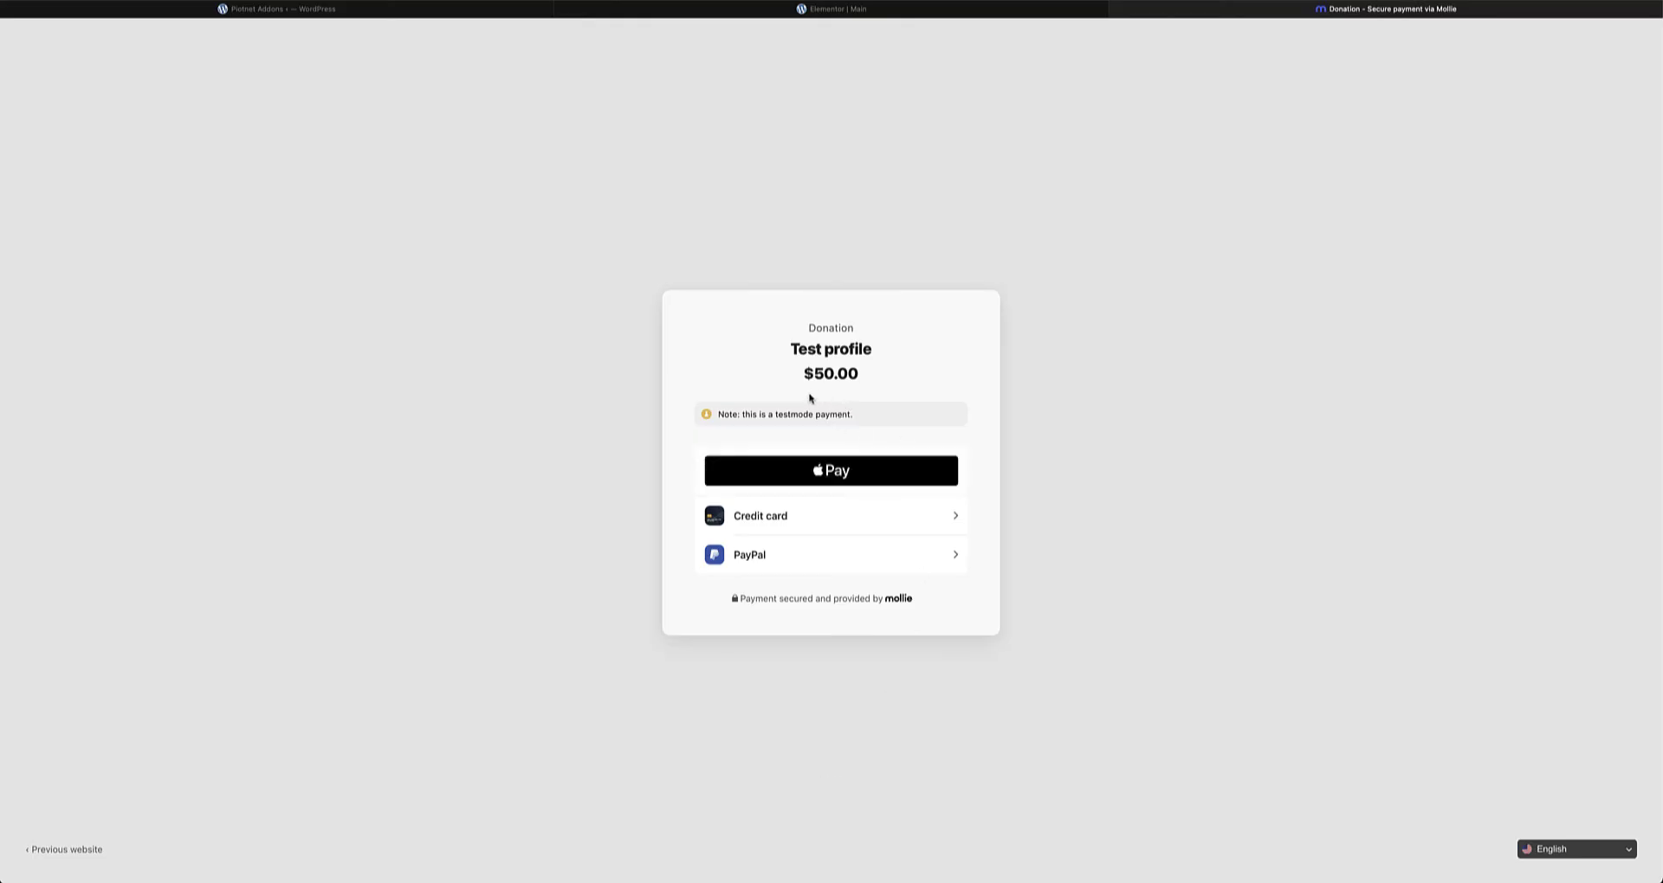
# Pay the $50.00 Mollie test checkout by credit card and confirm it as Paid
pyautogui.moveTo(814, 373); pyautogui.dragTo(804, 373)
pyautogui.click(808, 519)
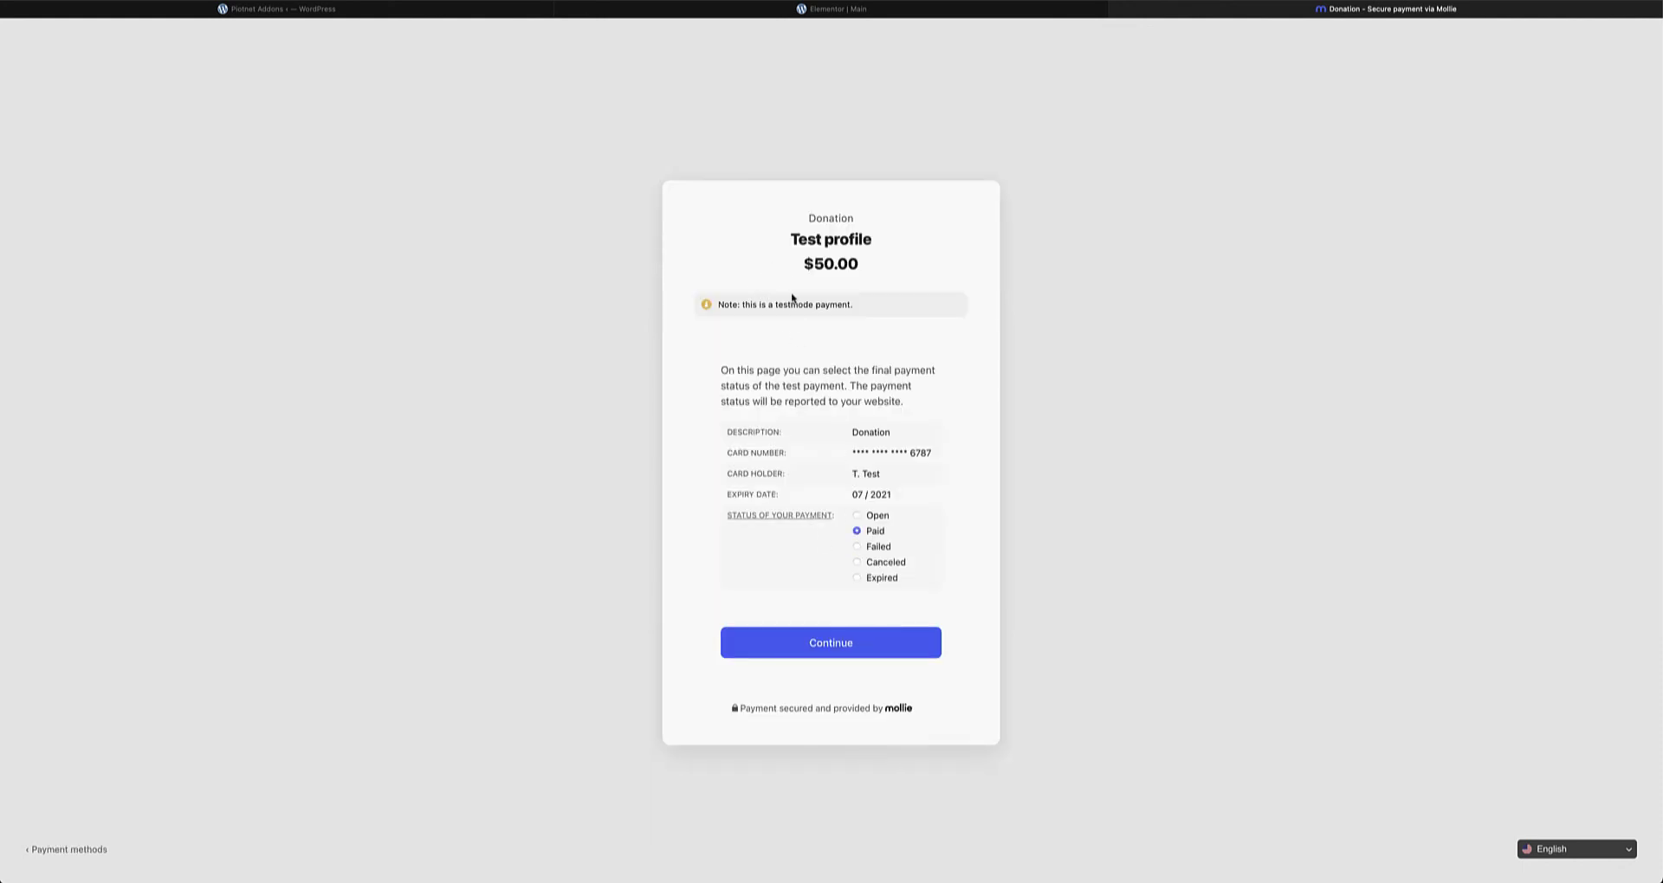
pyautogui.moveTo(806, 264); pyautogui.dragTo(877, 269)
pyautogui.click(836, 643)
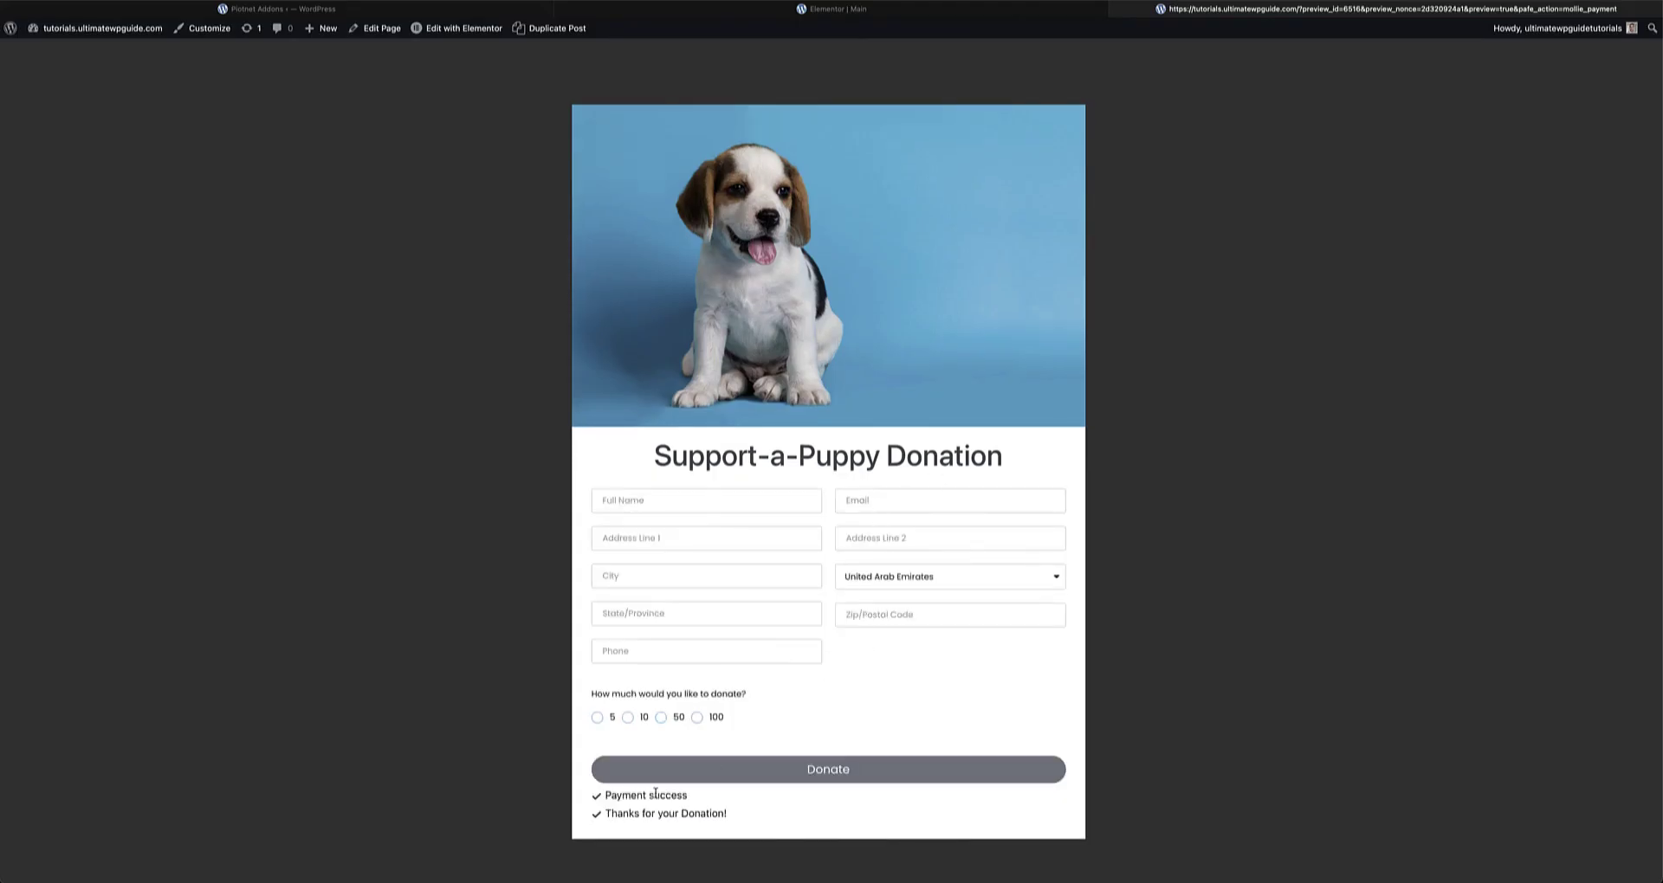
pyautogui.moveTo(604, 795); pyautogui.dragTo(742, 820)
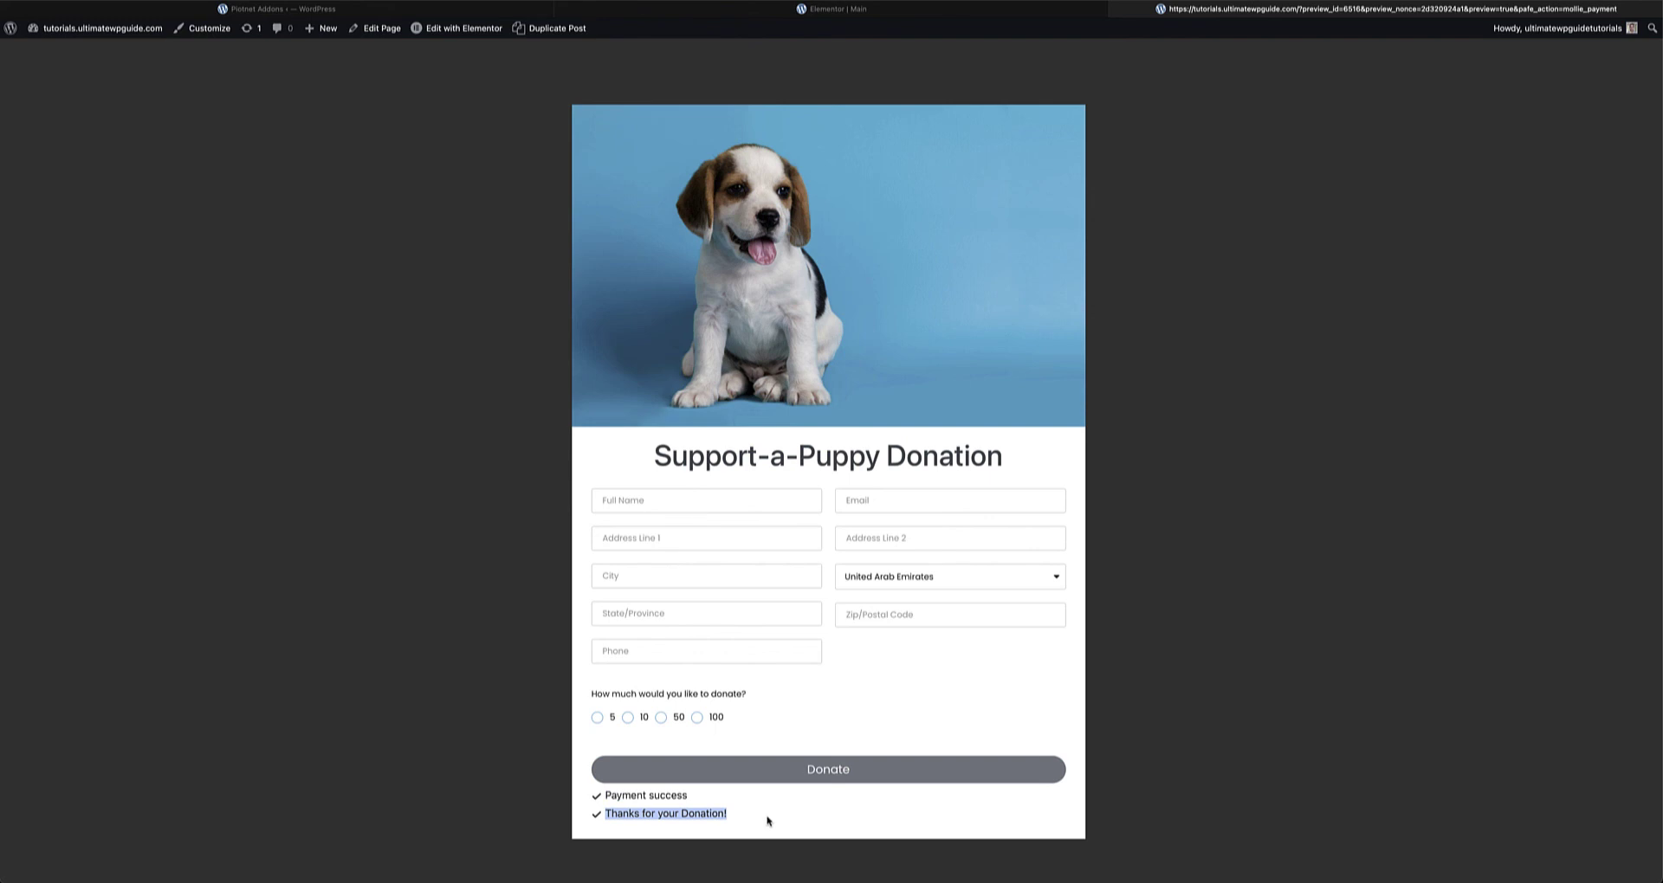